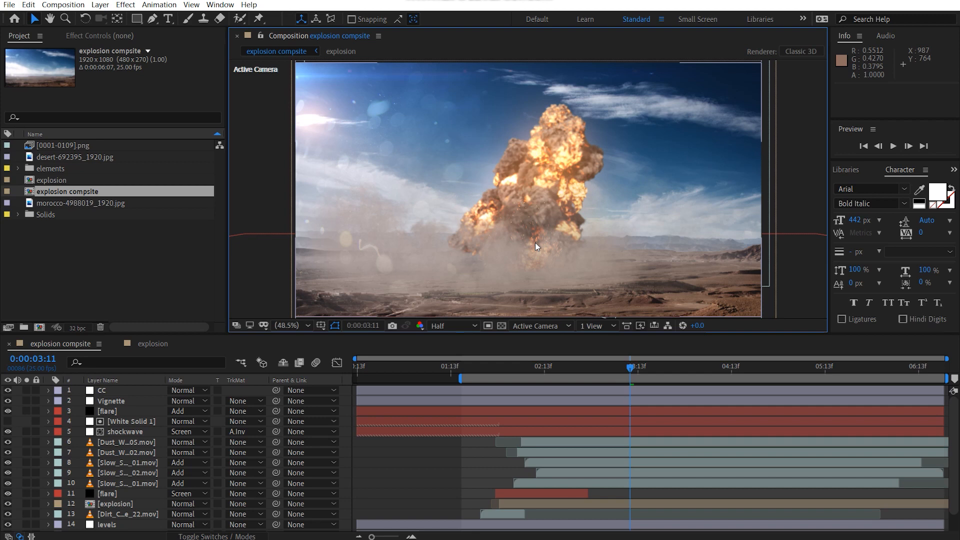
pyautogui.moveTo(530, 238); pyautogui.dragTo(514, 212)
pyautogui.scroll(1, 514, 211)
pyautogui.scroll(2, 514, 212)
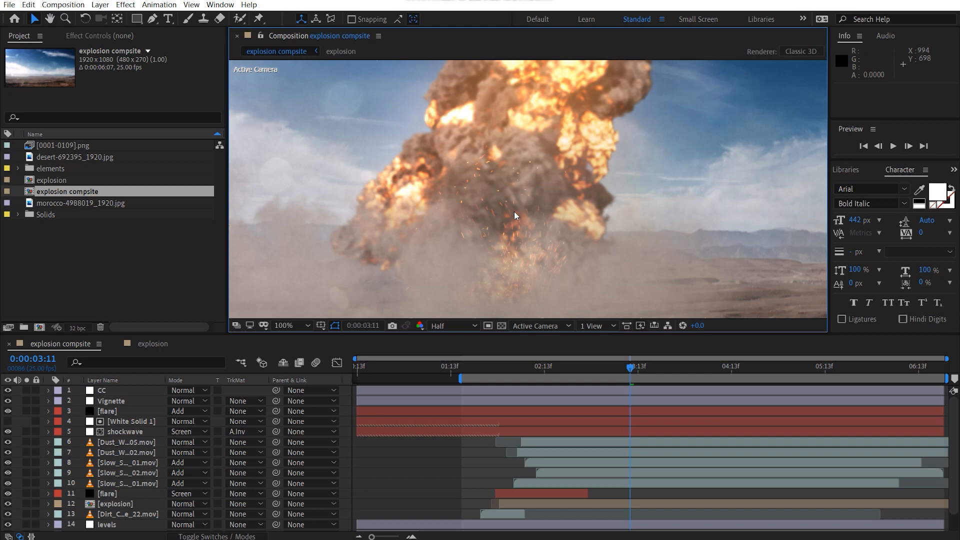
pyautogui.scroll(-2, 513, 211)
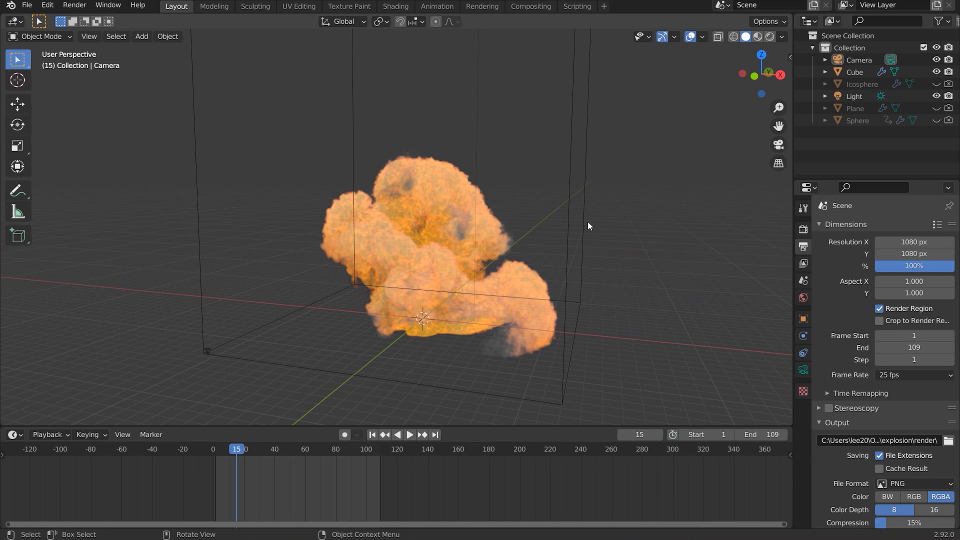
# - Hide the Cube domain and show the Icosphere, Plane and Sphere at frame 1
pyautogui.moveTo(592, 225)
pyautogui.mouseDown()
pyautogui.moveTo(461, 251)
pyautogui.moveTo(355, 223)
pyautogui.moveTo(493, 241)
pyautogui.moveTo(581, 221)
pyautogui.mouseUp()
pyautogui.click(936, 71)
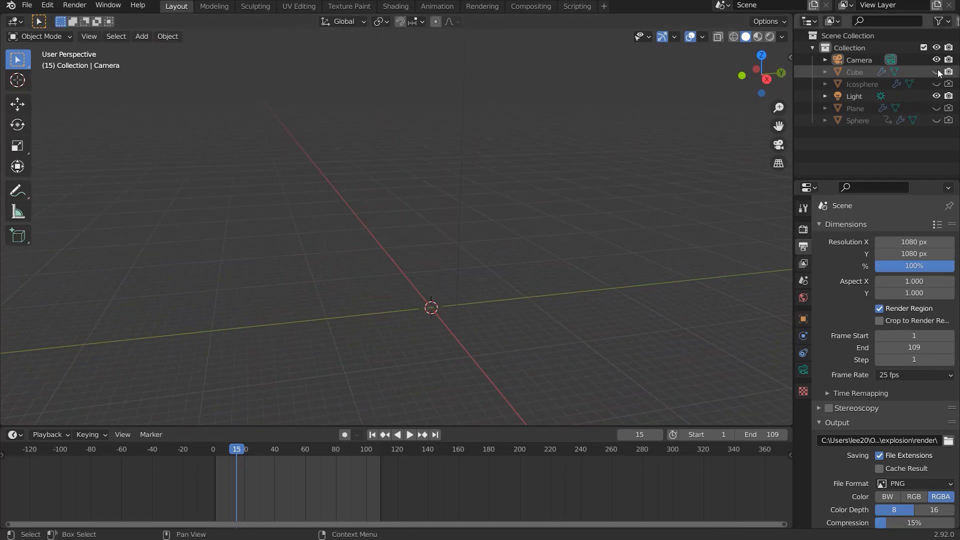
pyautogui.click(865, 85)
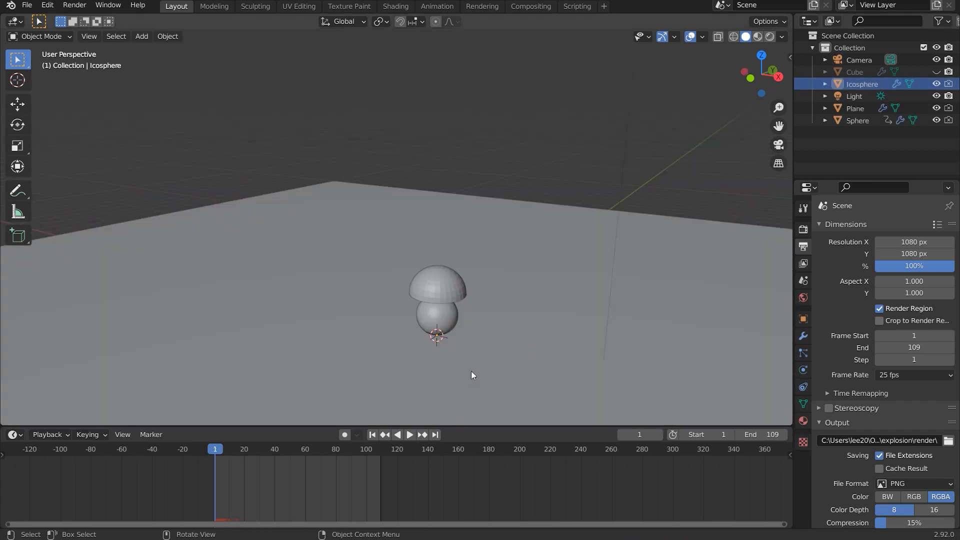
# - Select the Icosphere and examine its particle emission, velocity and force field settings
pyautogui.moveTo(470, 370); pyautogui.dragTo(502, 301)
pyautogui.scroll(3, 502, 301)
pyautogui.click(452, 315)
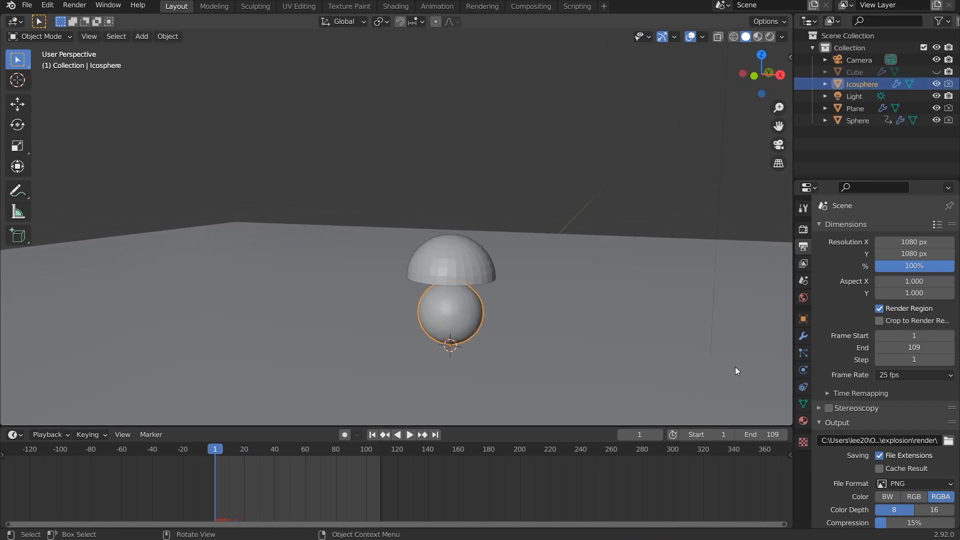
pyautogui.click(800, 369)
pyautogui.scroll(-5, 887, 367)
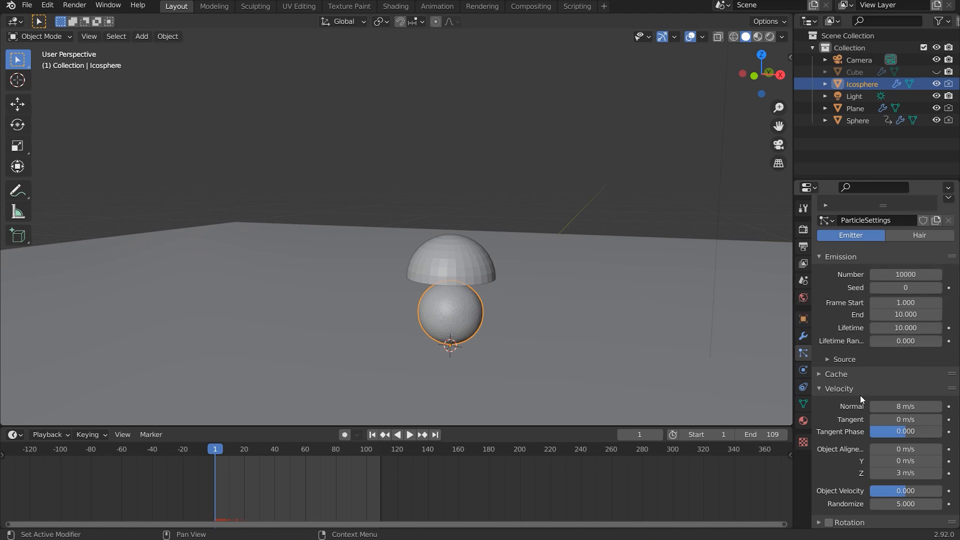
pyautogui.scroll(-2, 859, 395)
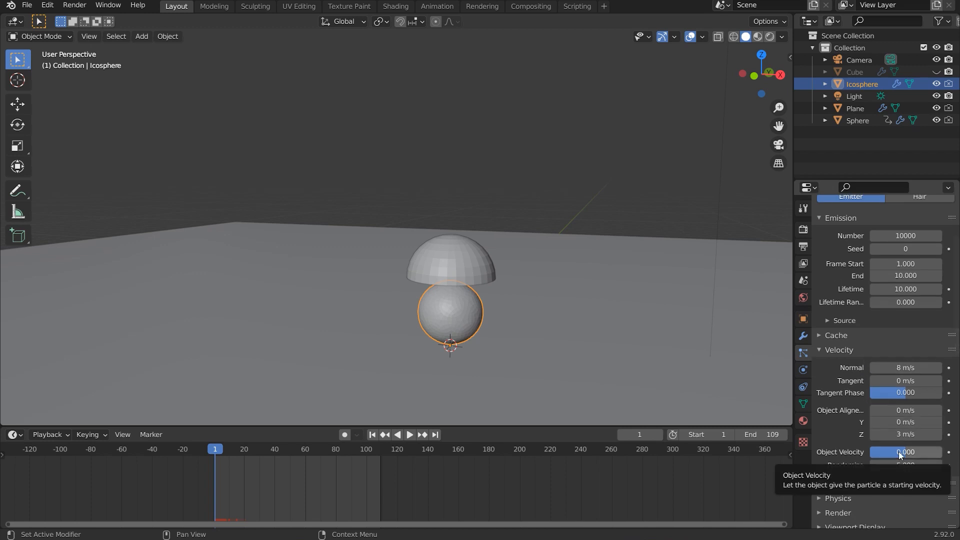
pyautogui.scroll(-5, 892, 439)
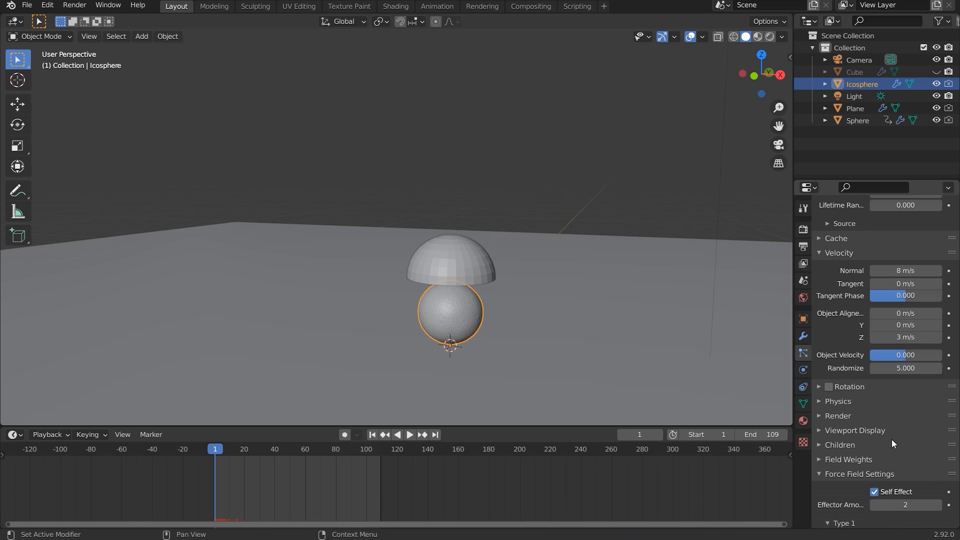
pyautogui.scroll(-5, 892, 439)
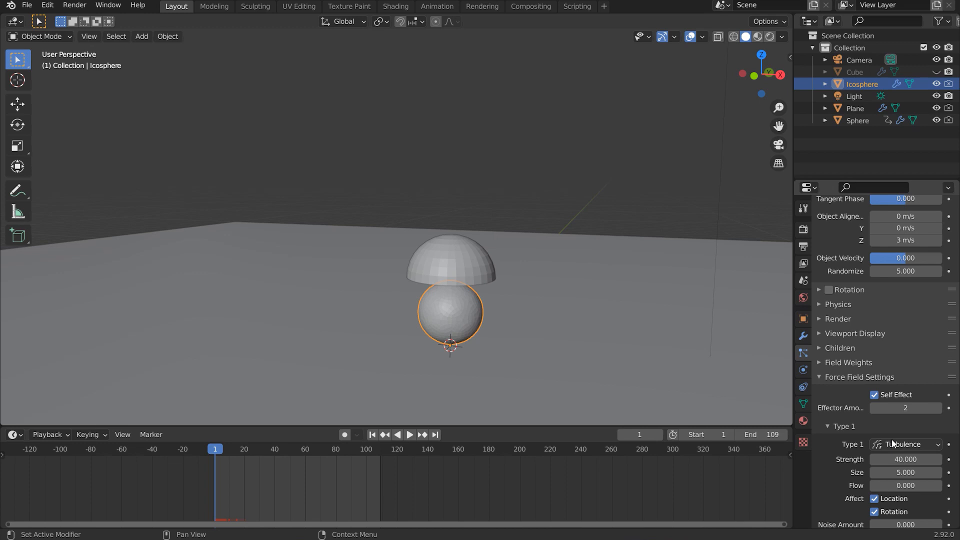
pyautogui.scroll(-2, 892, 439)
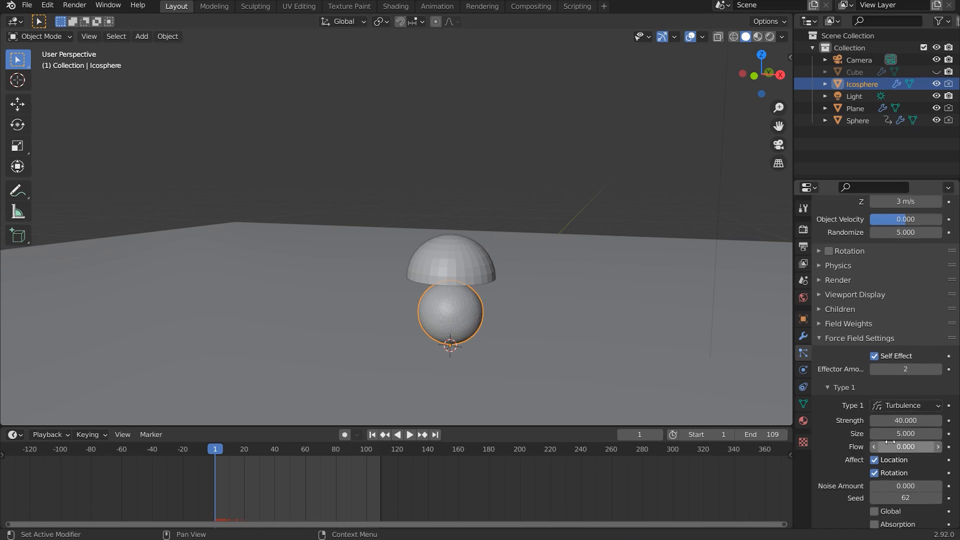
pyautogui.scroll(-5, 890, 441)
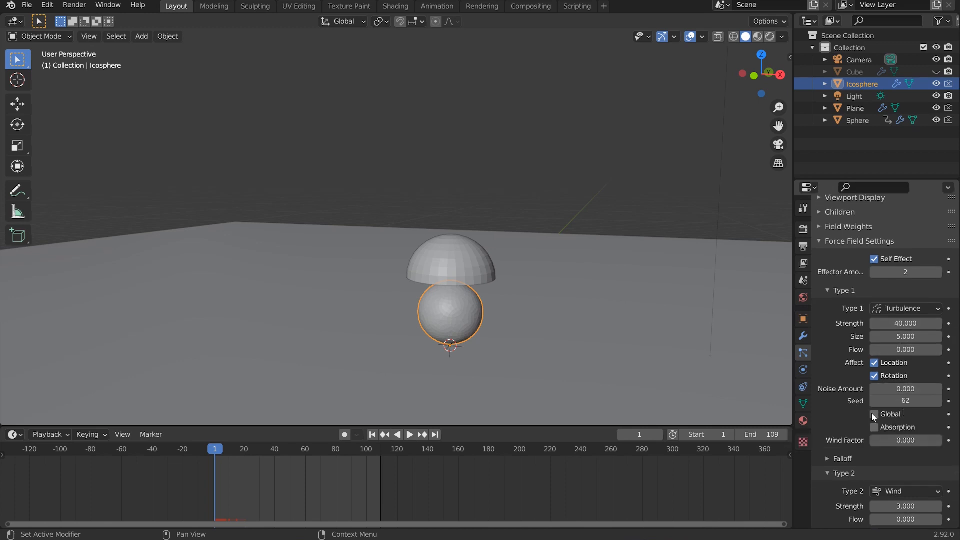
pyautogui.scroll(5, 893, 408)
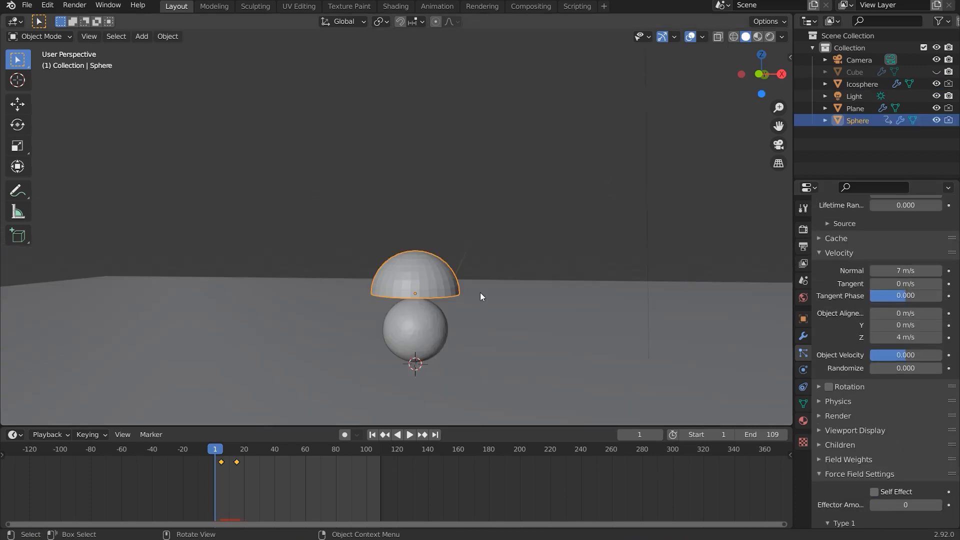
# - Select the Sphere and play the particle animation of both emitters from frame 1
pyautogui.moveTo(479, 294); pyautogui.dragTo(470, 305)
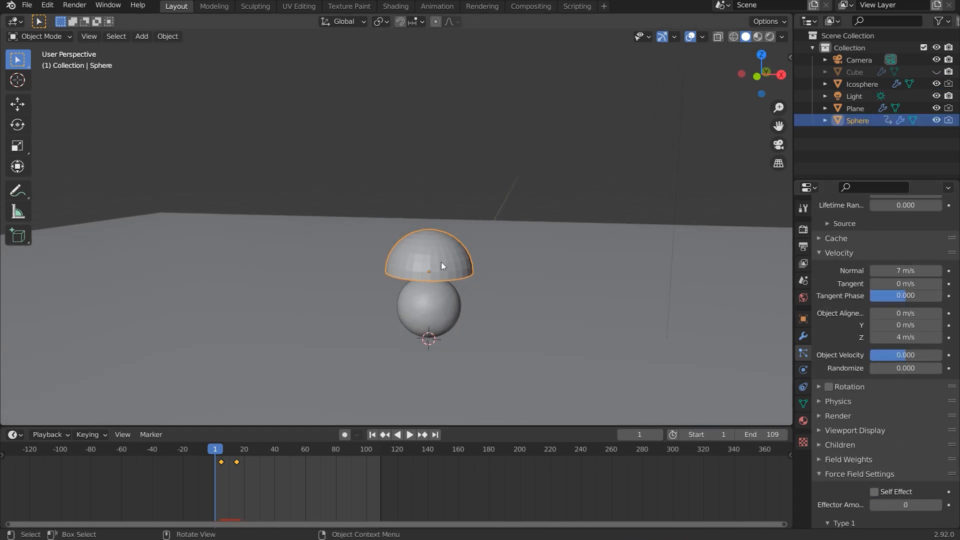
pyautogui.click(441, 262)
pyautogui.click(415, 284)
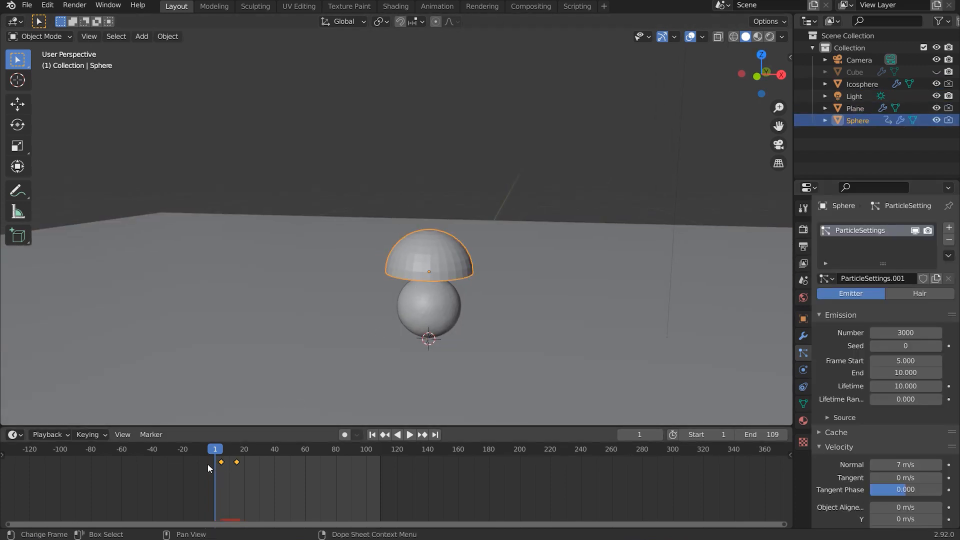
pyautogui.press('space')
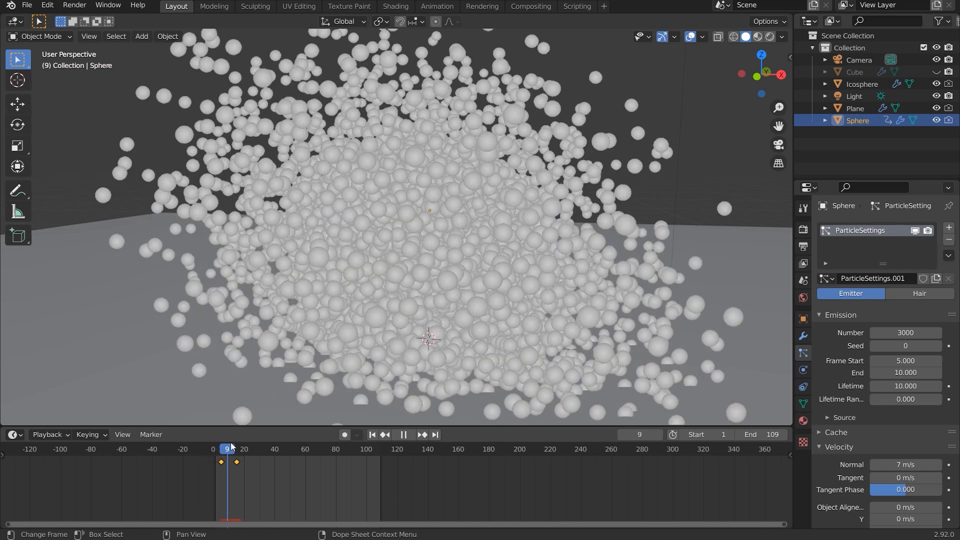
pyautogui.press('space')
# - Hide the Icosphere, play the Sphere's particle animation on its own, and return to frame 1
pyautogui.click(935, 120)
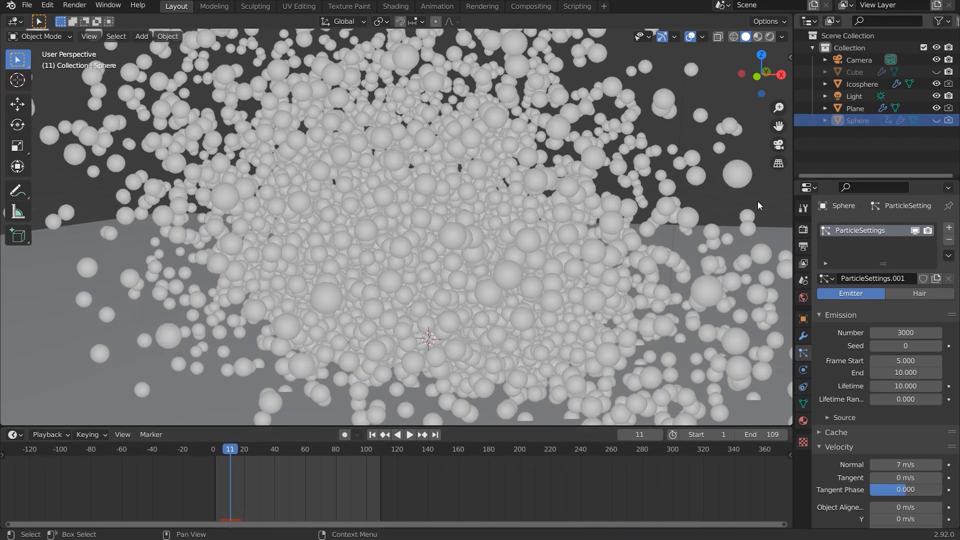
pyautogui.click(936, 83)
pyautogui.click(936, 120)
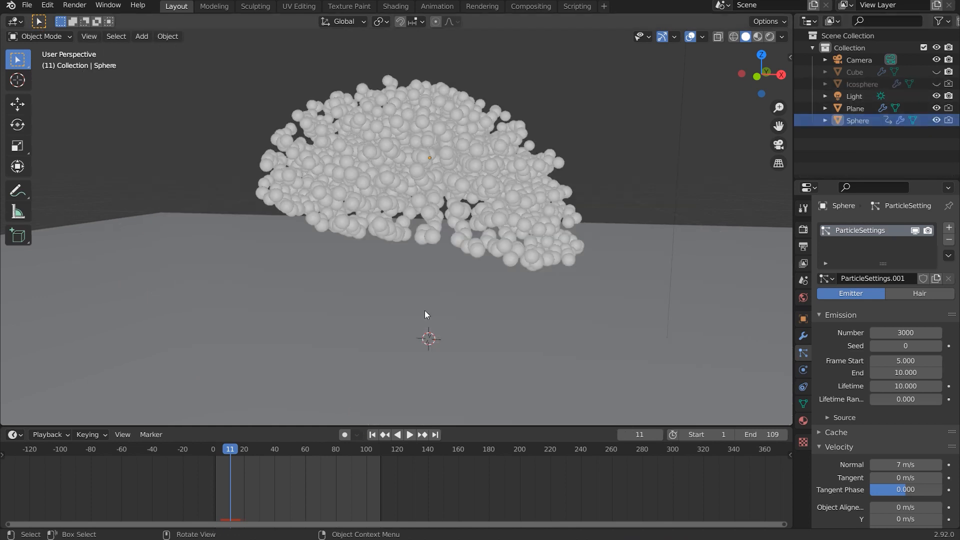
pyautogui.click(216, 445)
pyautogui.press('space')
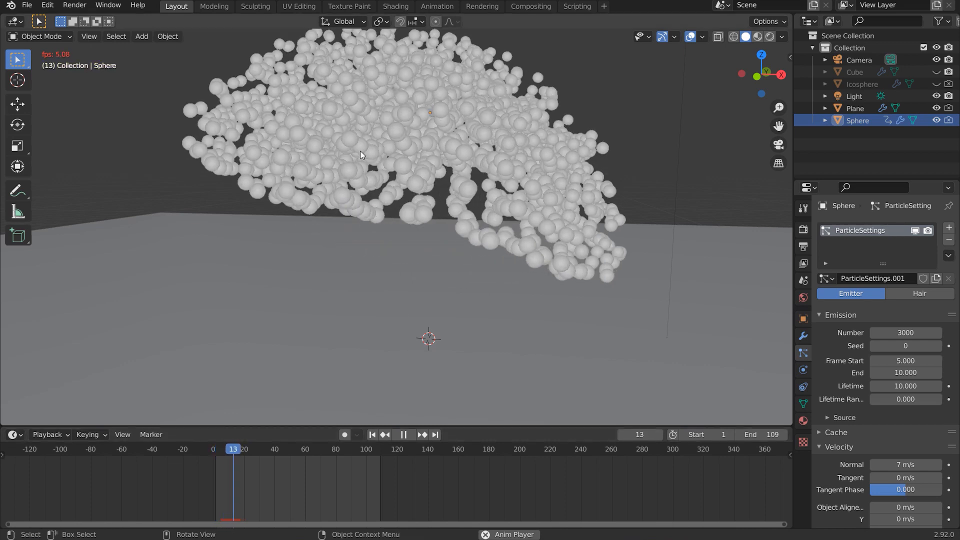
pyautogui.press('space')
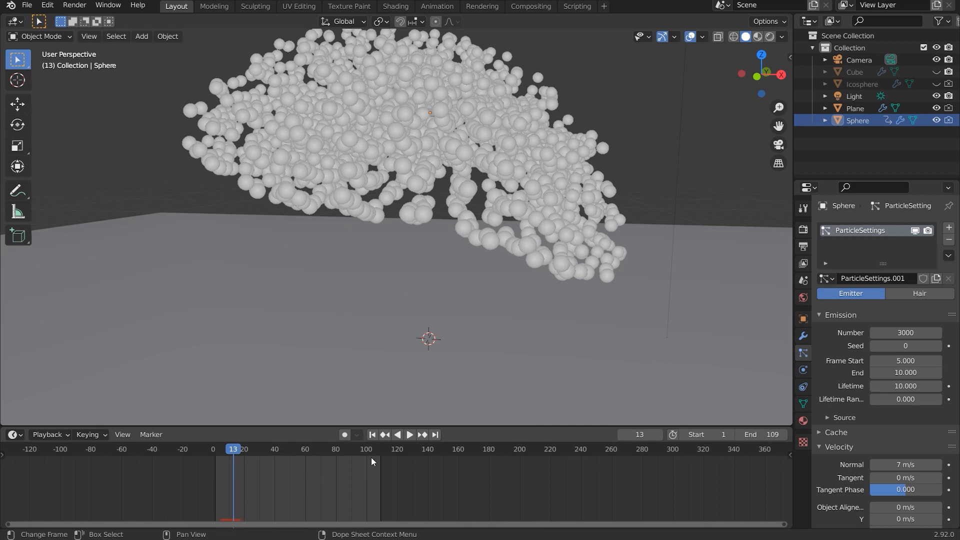
pyautogui.click(372, 434)
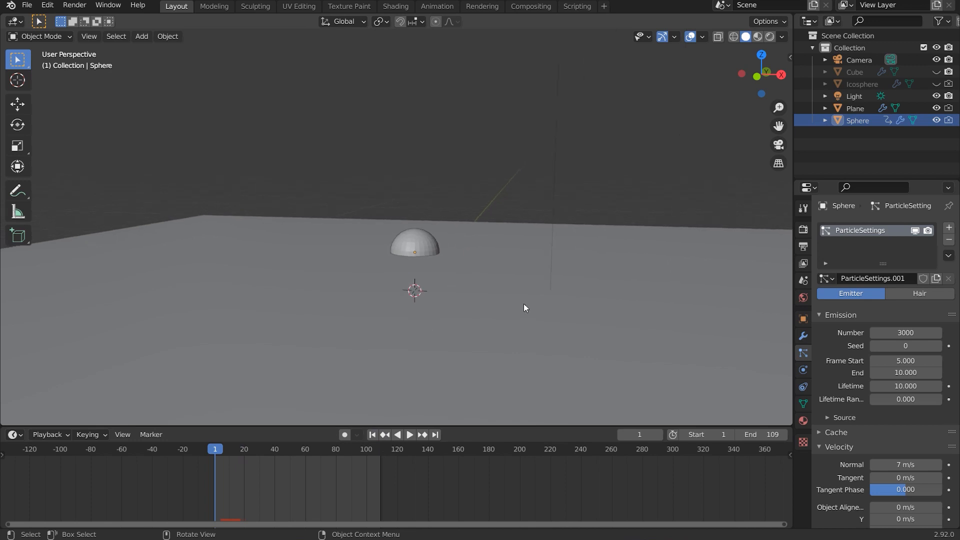
# - Select the ground Plane and examine its collision physics settings, including particle damping and friction
pyautogui.moveTo(523, 304); pyautogui.dragTo(471, 246)
pyautogui.scroll(-3, 480, 252)
pyautogui.click(501, 261)
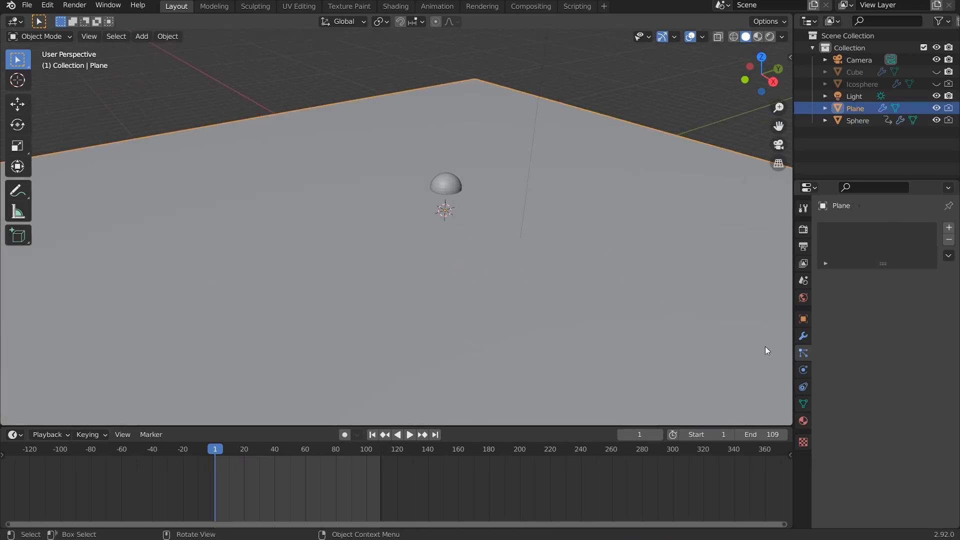
pyautogui.click(803, 370)
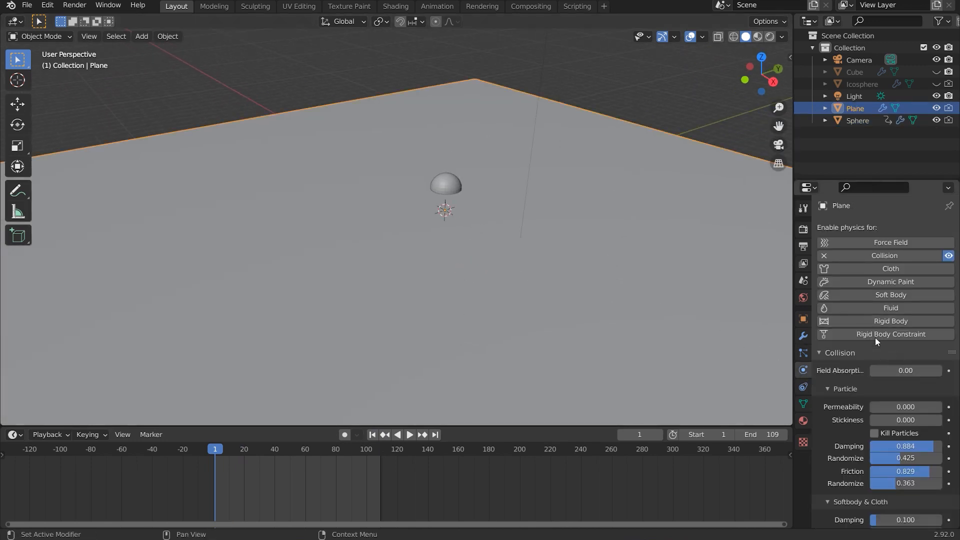
pyautogui.scroll(-3, 903, 385)
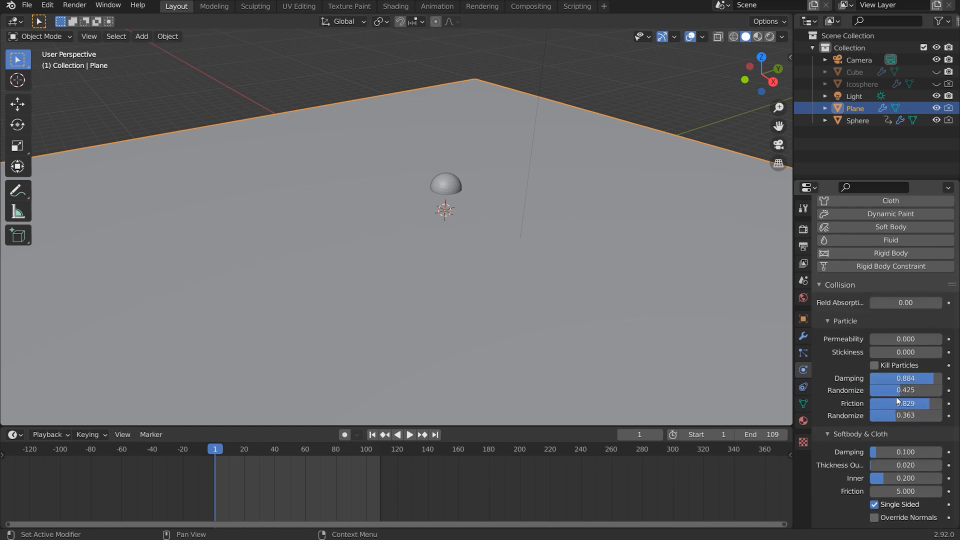
pyautogui.scroll(-3, 574, 336)
pyautogui.scroll(4, 570, 325)
pyautogui.moveTo(567, 314); pyautogui.dragTo(588, 273)
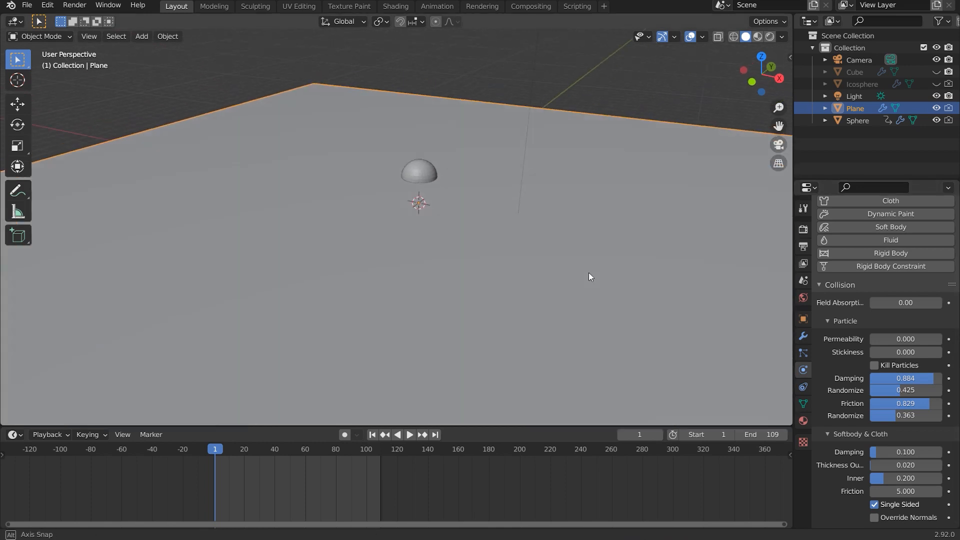
# - Keep the Sphere's fluid type as Flow and set its flow type to Fire + Smoke
pyautogui.click(870, 125)
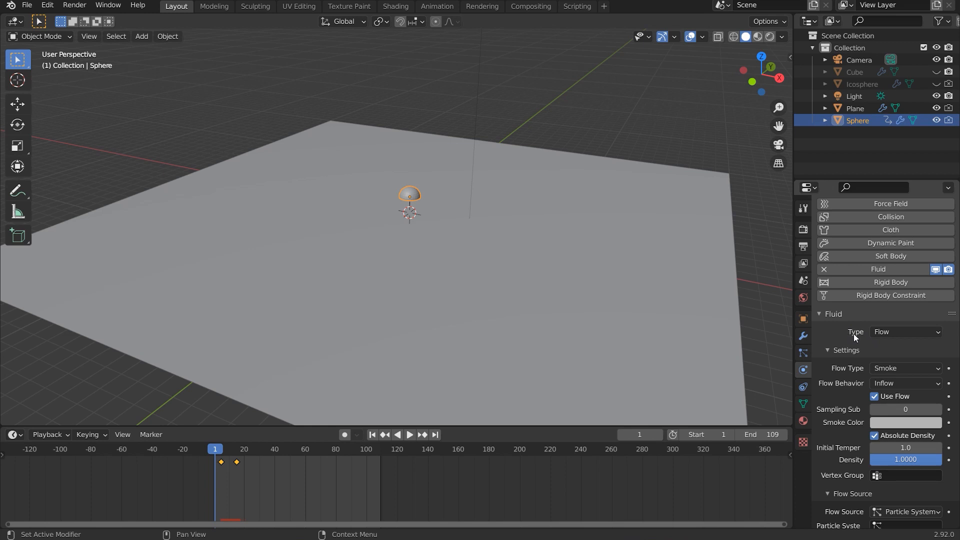
pyautogui.scroll(2, 849, 274)
pyautogui.click(916, 370)
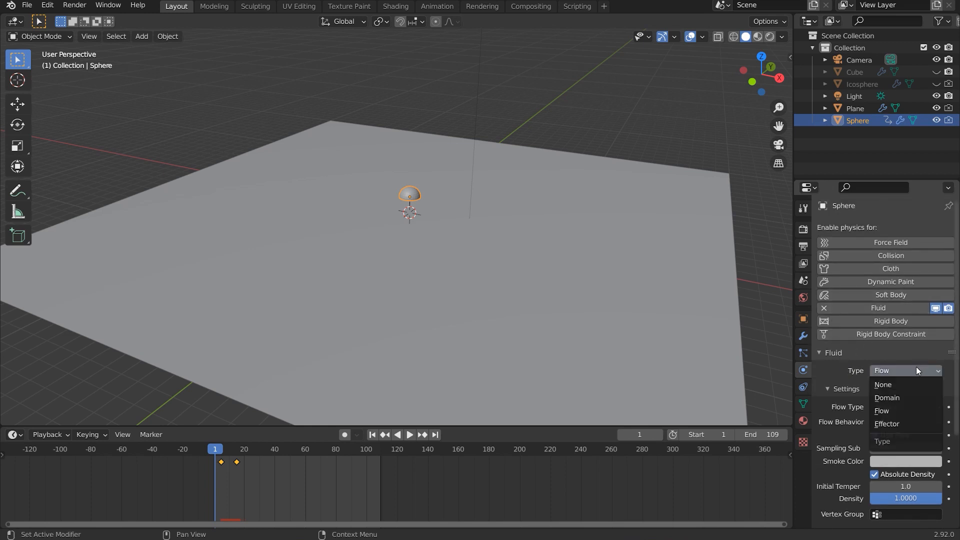
pyautogui.click(901, 411)
pyautogui.scroll(-2, 901, 413)
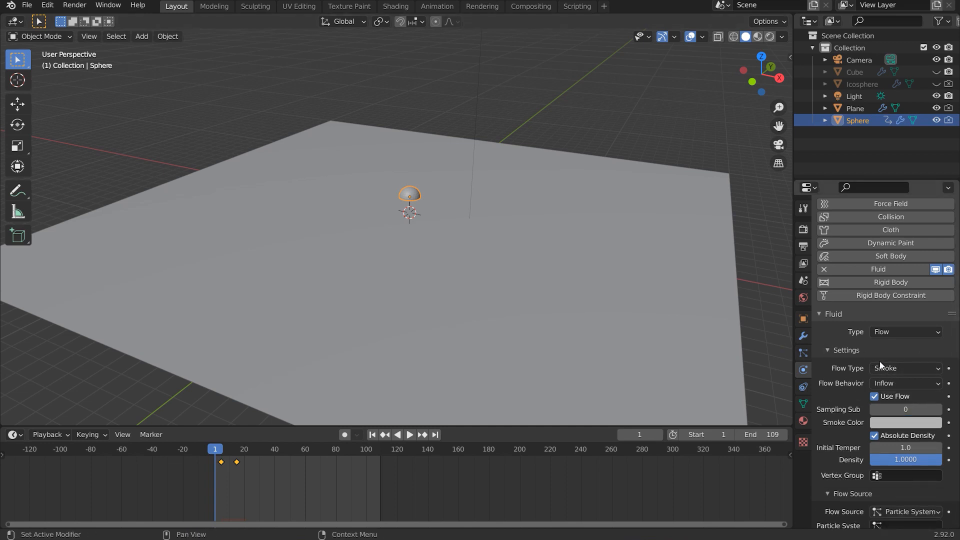
pyautogui.click(892, 369)
pyautogui.click(894, 394)
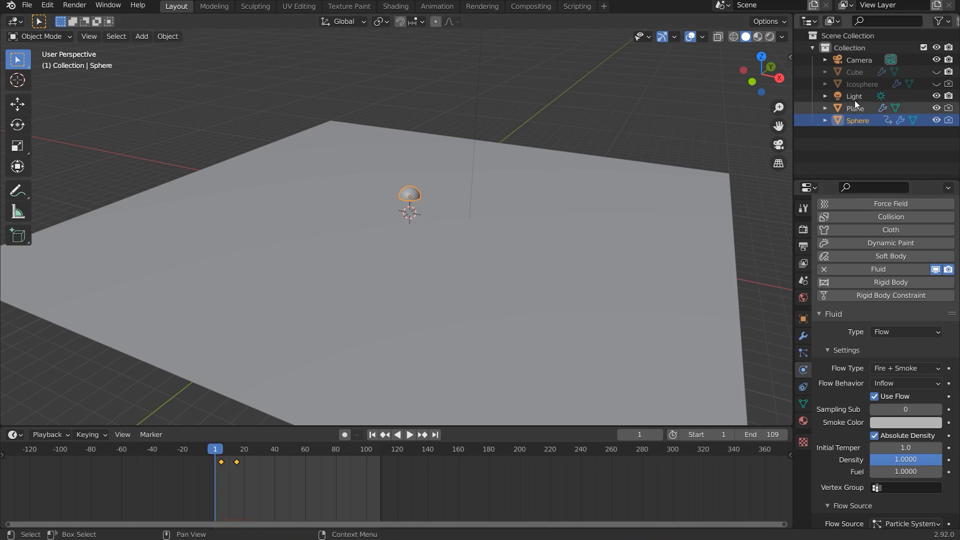
# - Show the Icosphere again, select it, and review its fluid flow and flow source settings
pyautogui.click(858, 84)
pyautogui.click(936, 84)
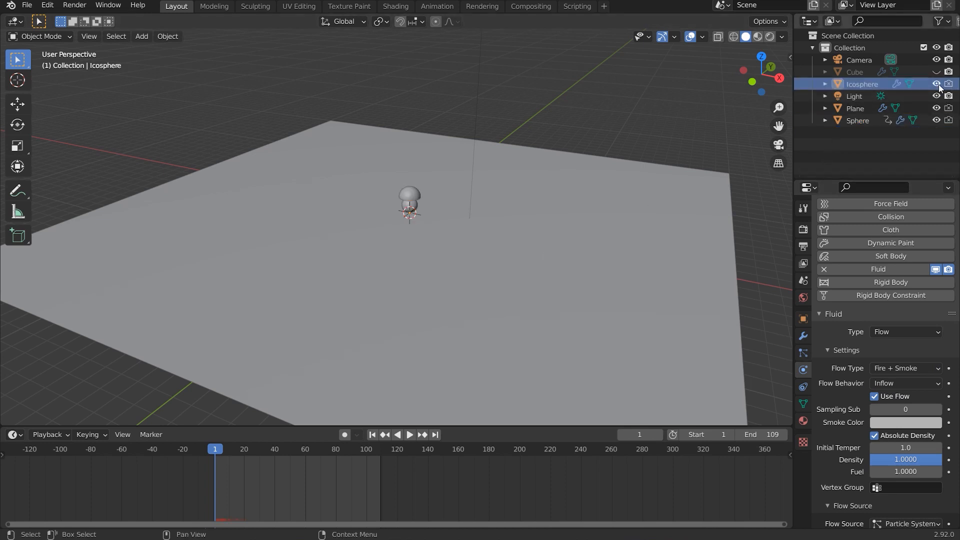
pyautogui.click(409, 201)
pyautogui.scroll(4, 413, 203)
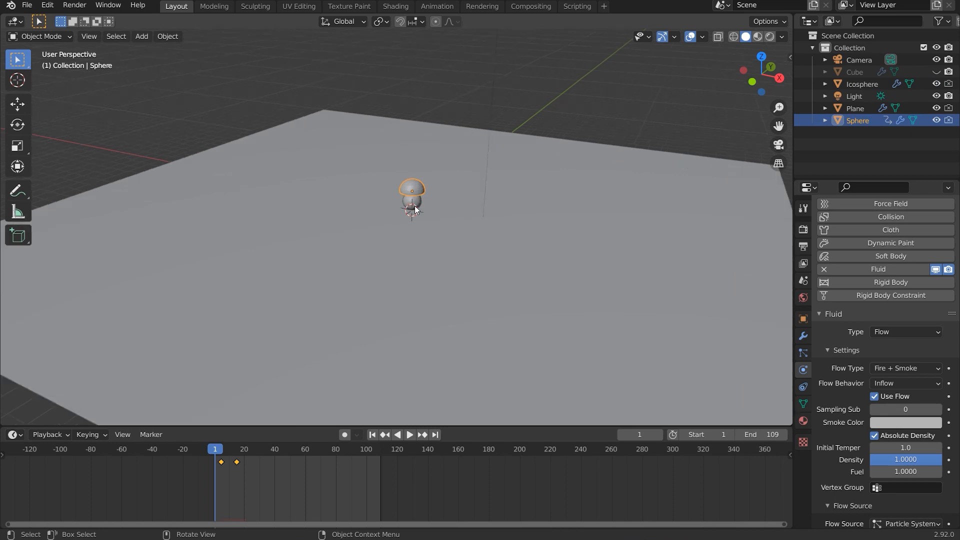
pyautogui.click(427, 186)
pyautogui.moveTo(480, 238); pyautogui.dragTo(479, 227)
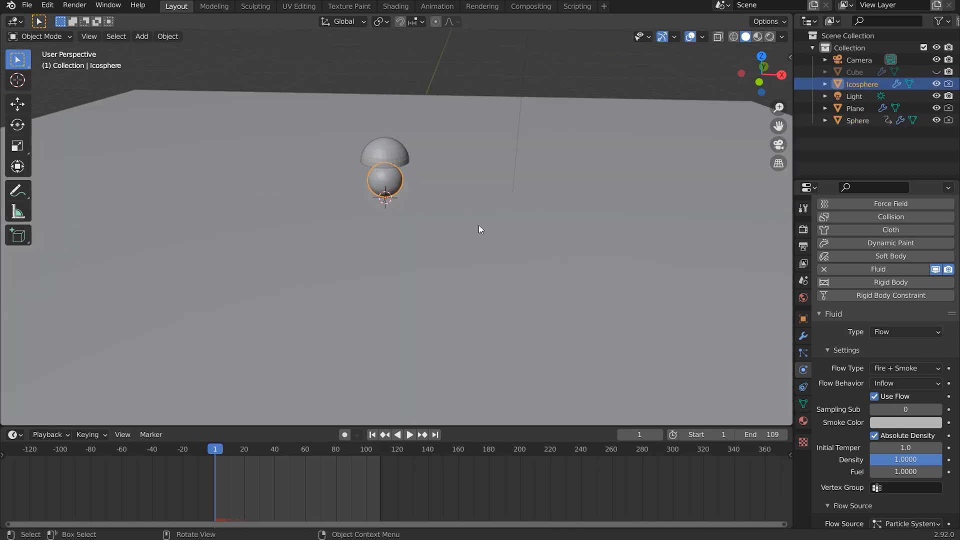
pyautogui.scroll(-5, 851, 373)
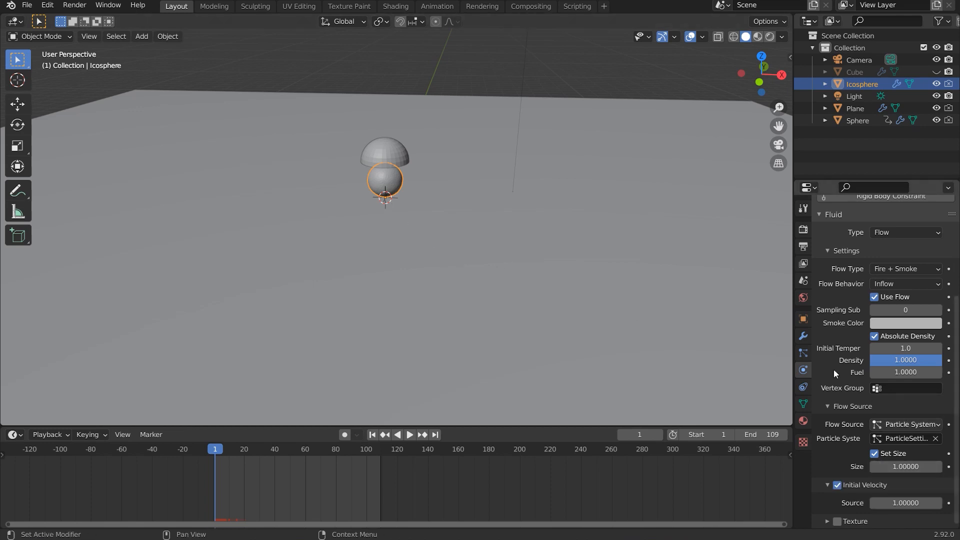
# - Select the Sphere and check its fluid flow source settings
pyautogui.click(384, 156)
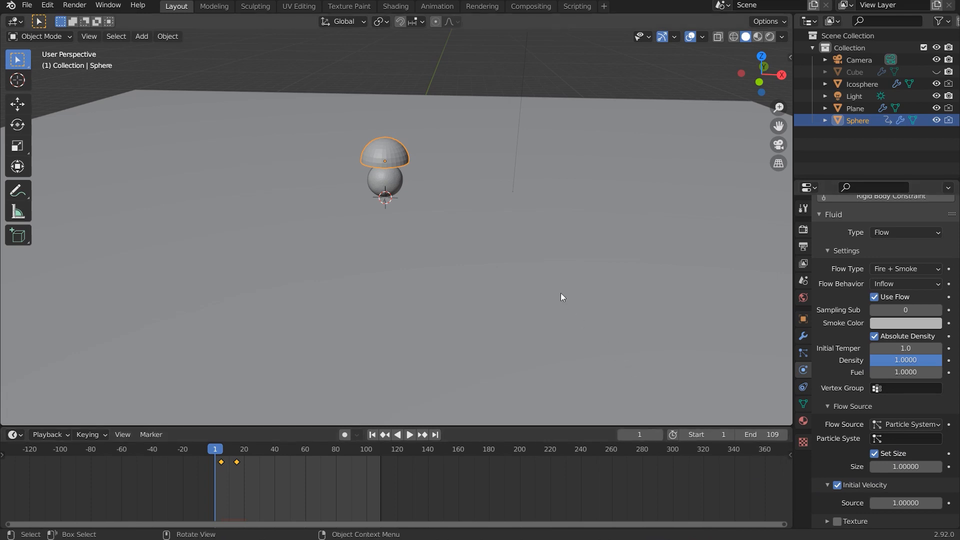
pyautogui.scroll(-2, 560, 293)
pyautogui.moveTo(538, 276); pyautogui.dragTo(470, 303)
pyautogui.scroll(-3, 421, 232)
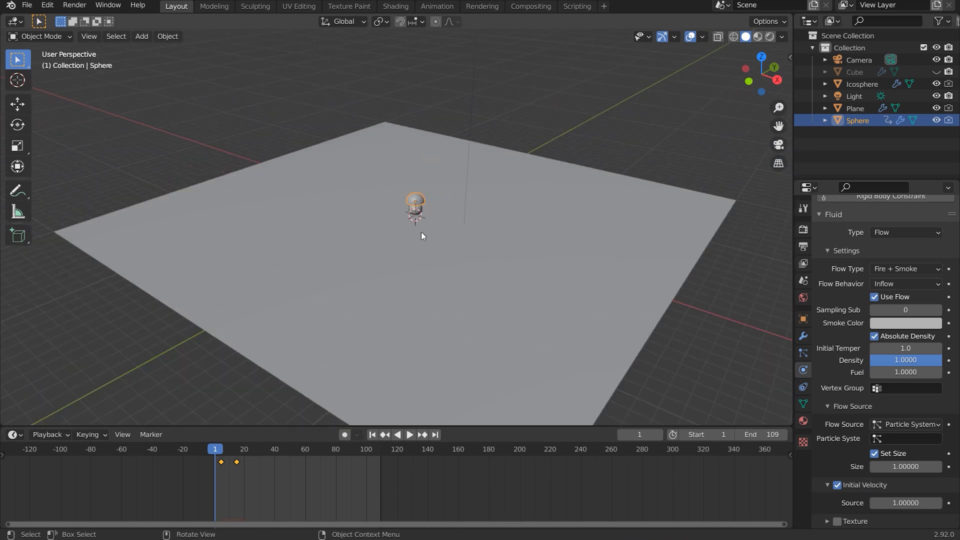
pyautogui.moveTo(421, 232); pyautogui.dragTo(487, 197)
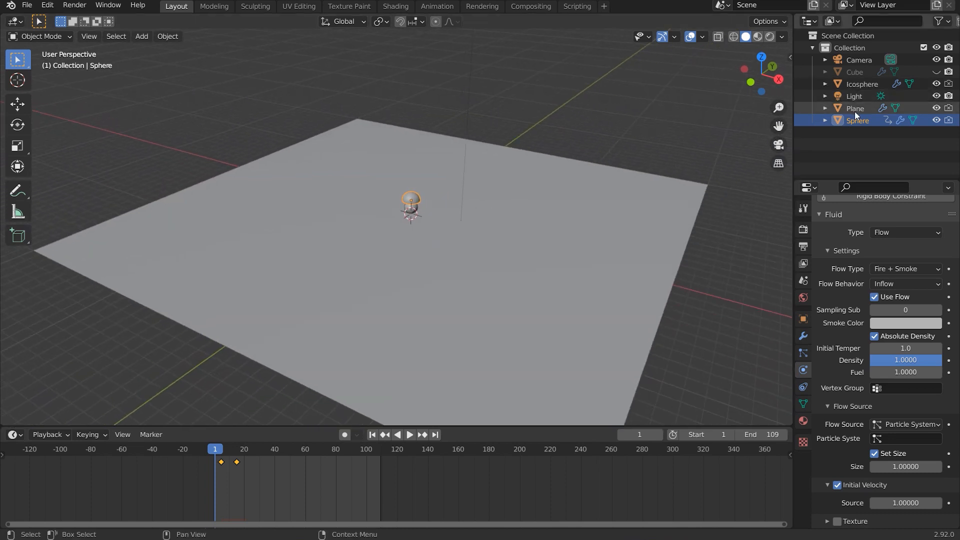
# - Hide the Sphere, Plane and Light, show the Cube domain again, and view the explosion at frame 19
pyautogui.moveTo(936, 120); pyautogui.dragTo(937, 75)
pyautogui.click(936, 71)
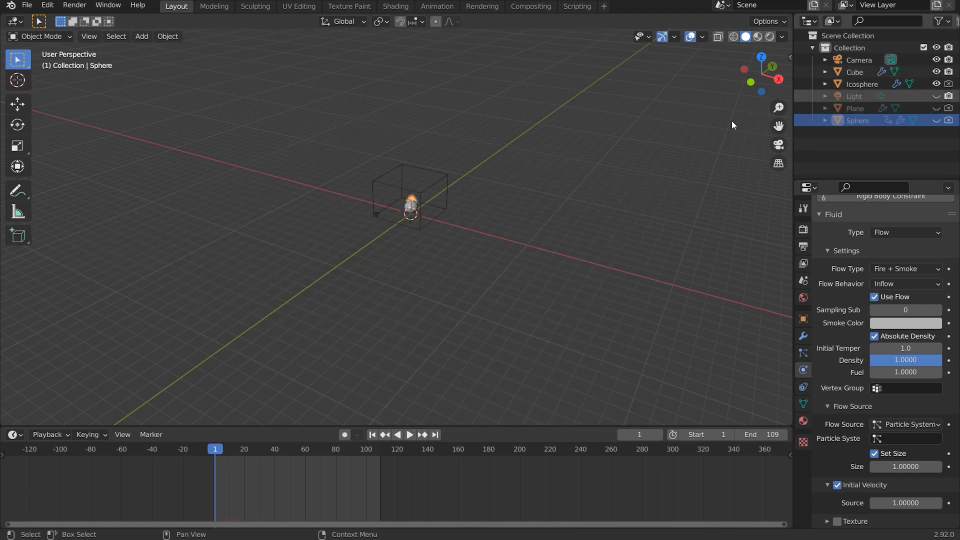
pyautogui.scroll(5, 502, 179)
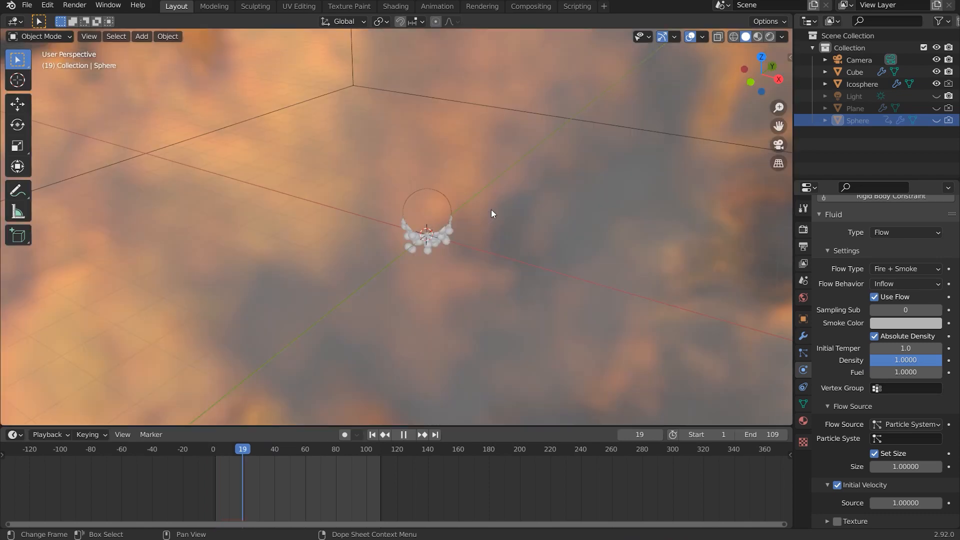
pyautogui.scroll(-6, 505, 193)
pyautogui.moveTo(504, 193); pyautogui.dragTo(514, 241)
pyautogui.scroll(-3, 365, 173)
# - Check the Sphere's particle emission settings, and select the Cube domain to open its fluid physics settings
pyautogui.click(803, 386)
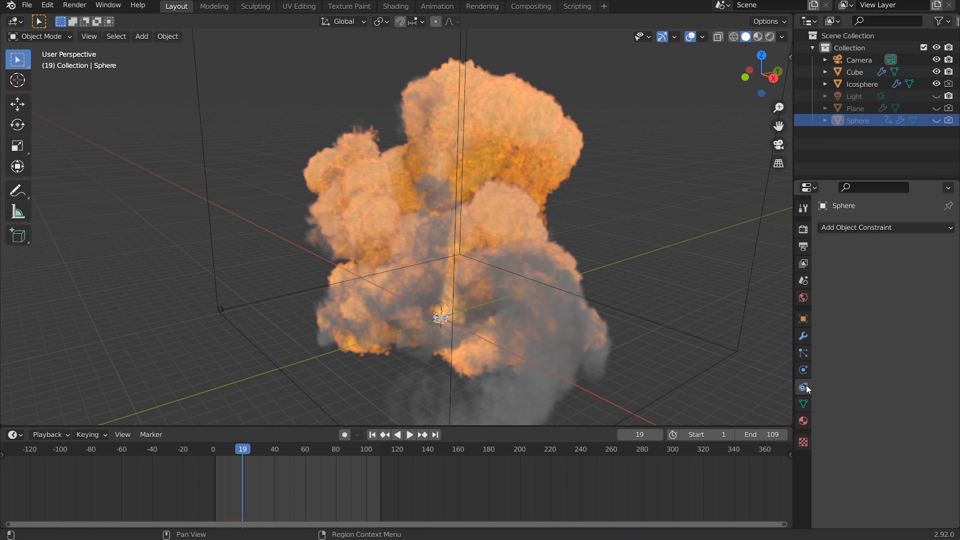
pyautogui.click(801, 352)
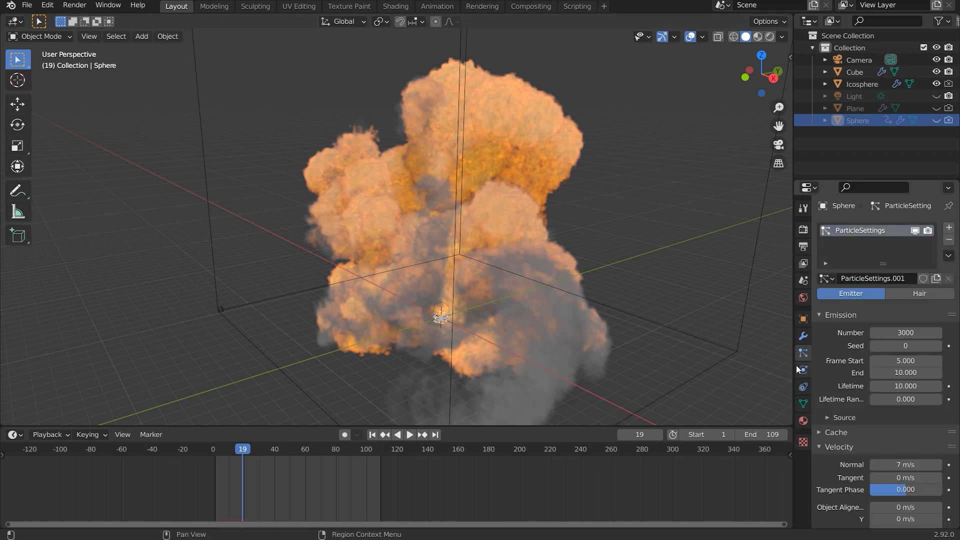
pyautogui.click(741, 318)
pyautogui.click(803, 369)
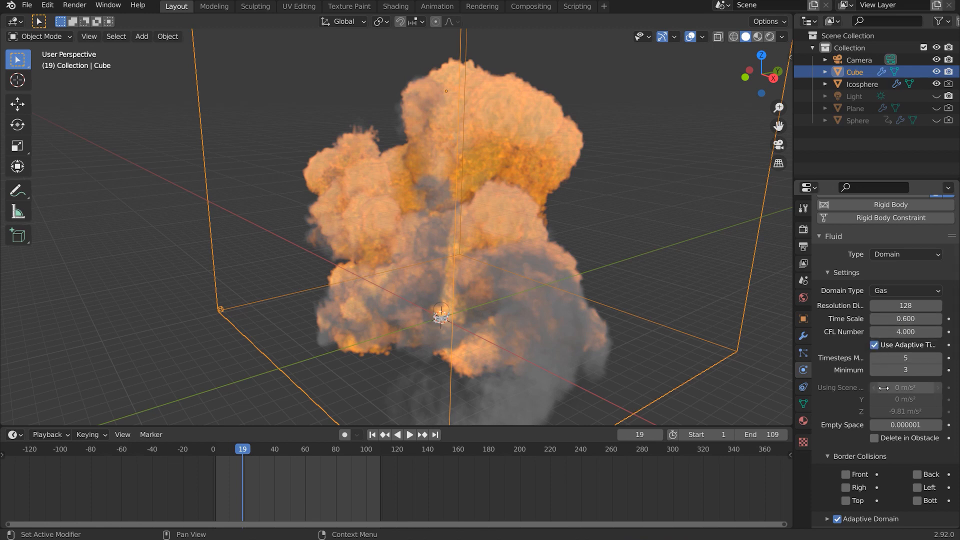
# - Examine the Cube's gas domain settings, including resolution, time scale, timesteps, border collisions, adaptive domain and buoyancy
pyautogui.scroll(-2, 873, 349)
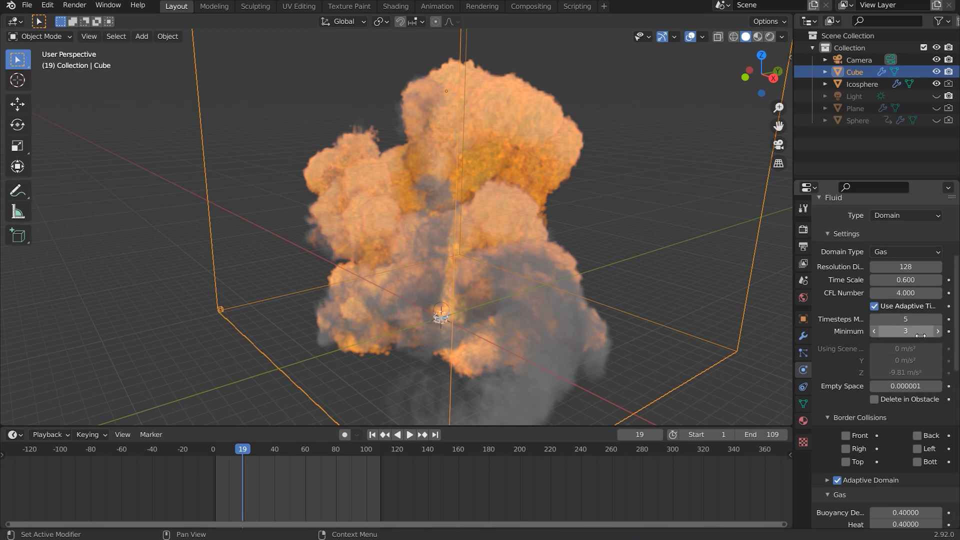
pyautogui.scroll(1, 419, 271)
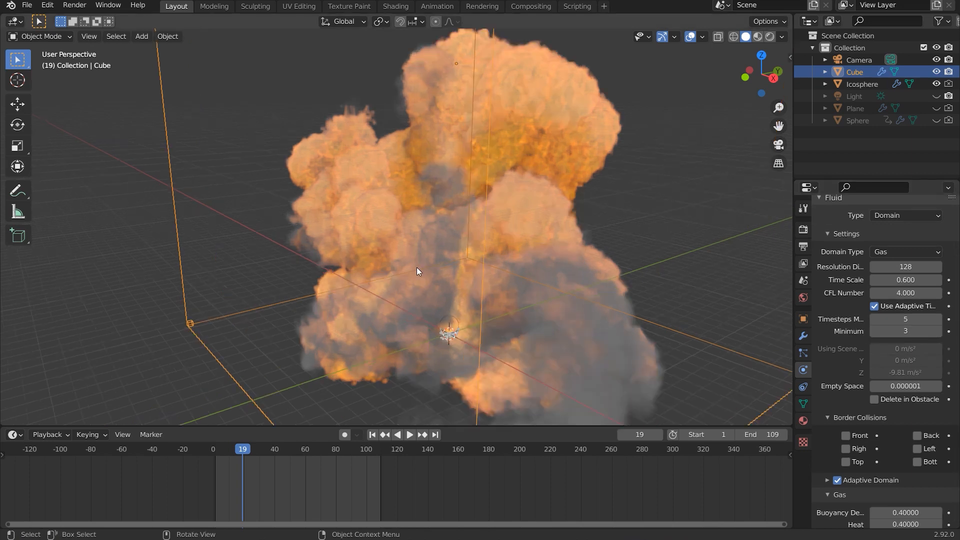
pyautogui.scroll(3, 417, 267)
pyautogui.moveTo(366, 239); pyautogui.dragTo(490, 232)
pyautogui.scroll(-5, 900, 378)
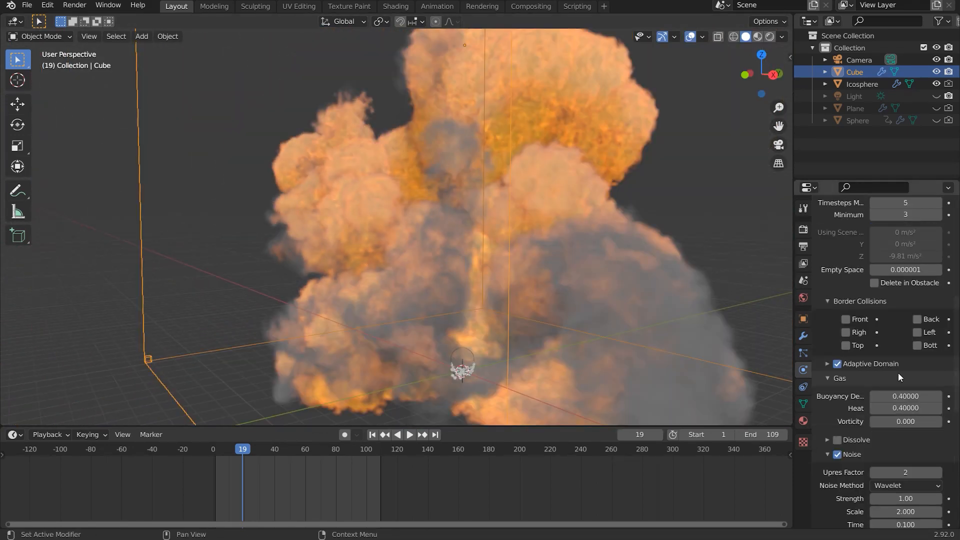
pyautogui.scroll(-6, 900, 378)
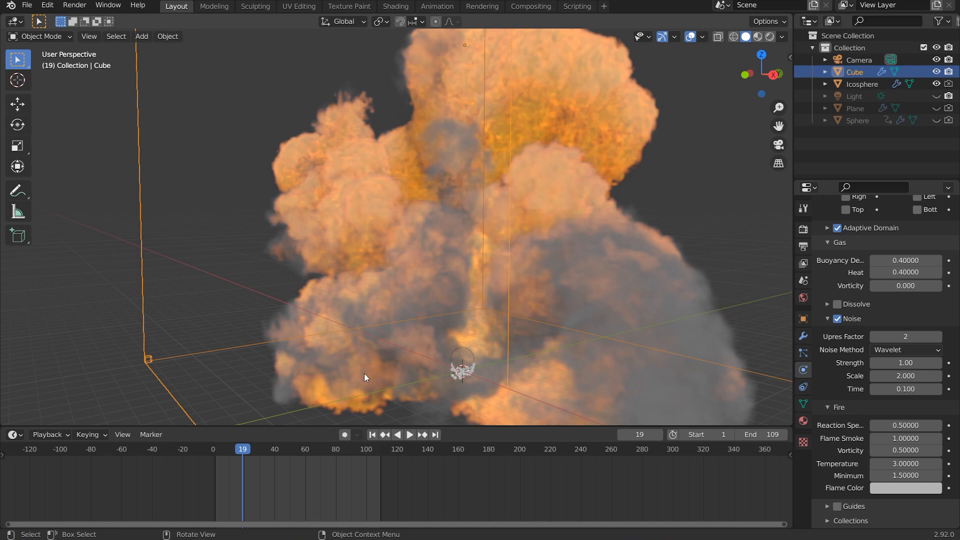
# - Preview the explosion at frame 5 from another angle and at frame 20
pyautogui.click(219, 452)
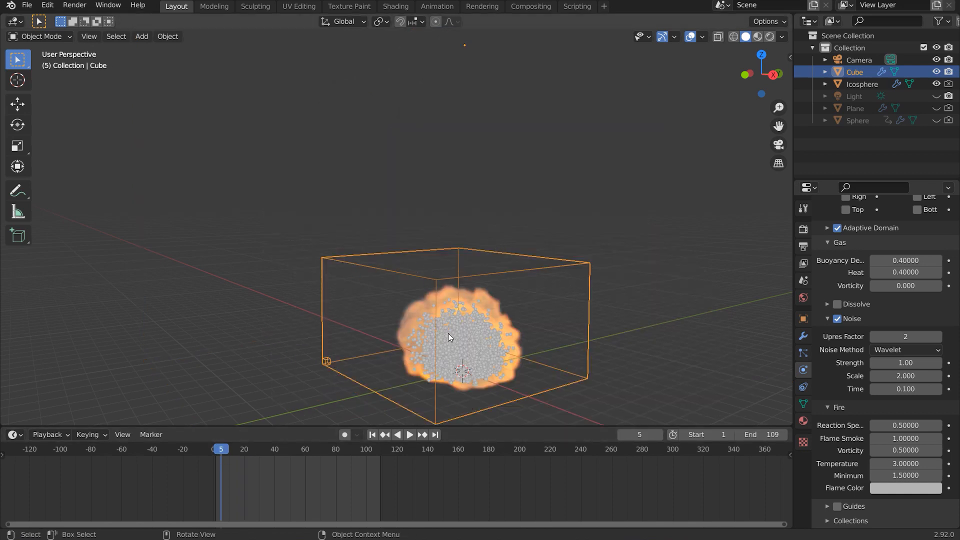
pyautogui.moveTo(449, 334); pyautogui.dragTo(472, 283)
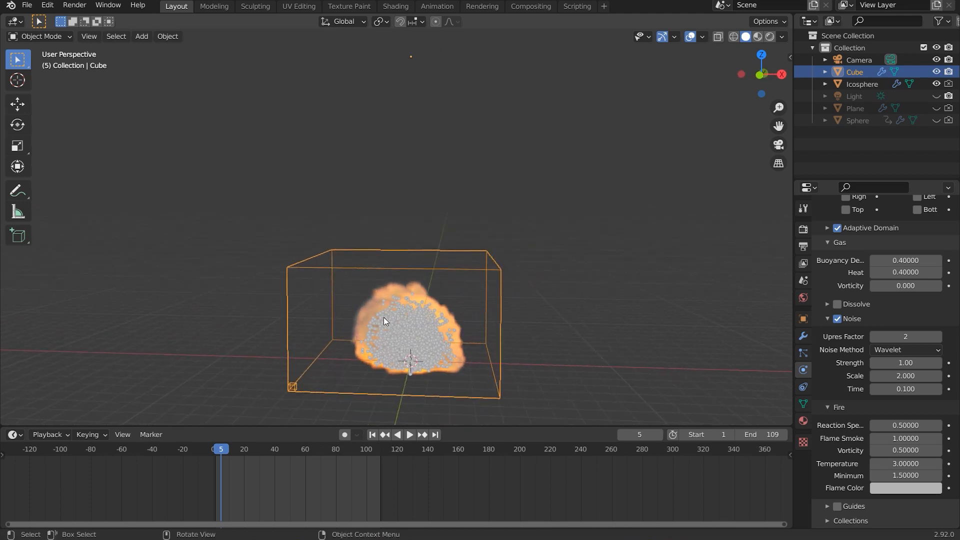
pyautogui.click(244, 450)
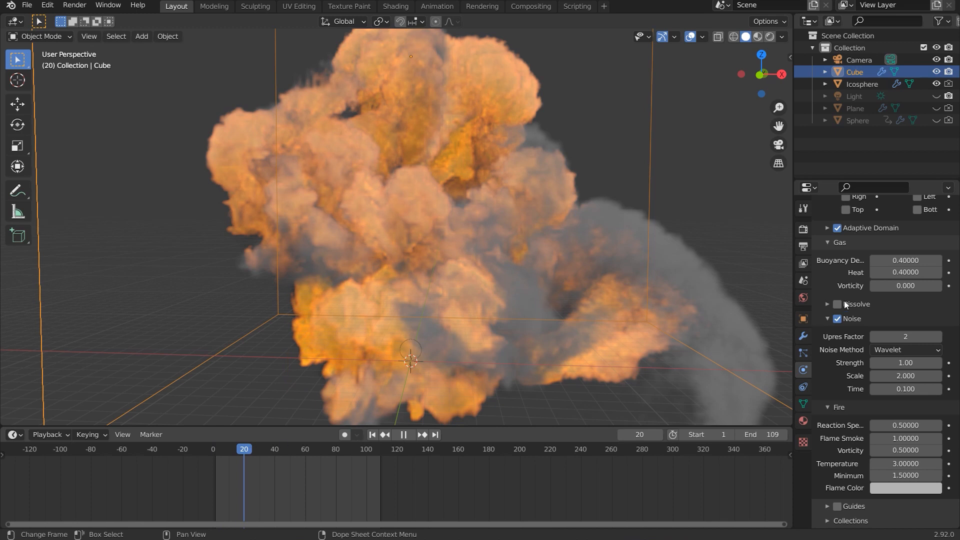
# - Review the domain's noise, fire and cache settings while inspecting the explosion's shape from several angles
pyautogui.scroll(-3, 881, 385)
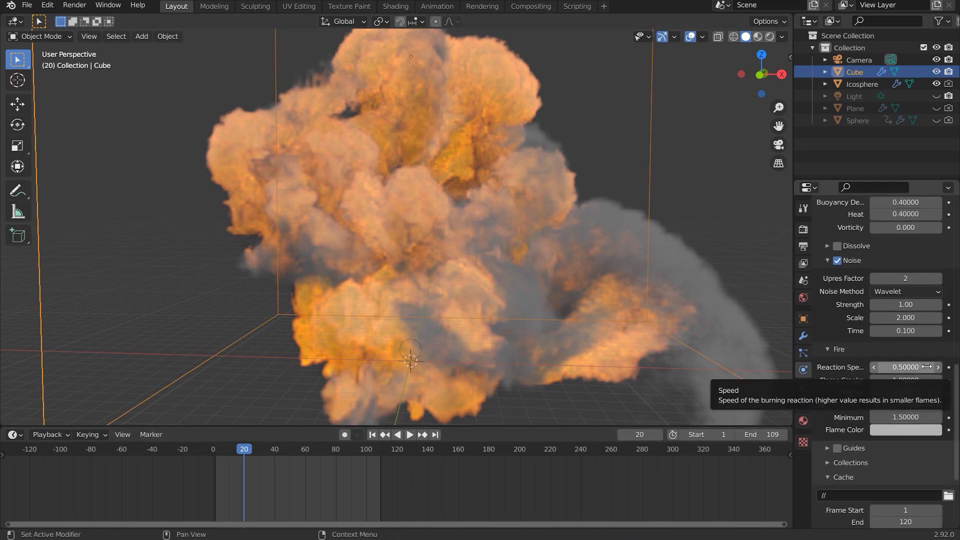
pyautogui.moveTo(507, 316); pyautogui.dragTo(441, 317)
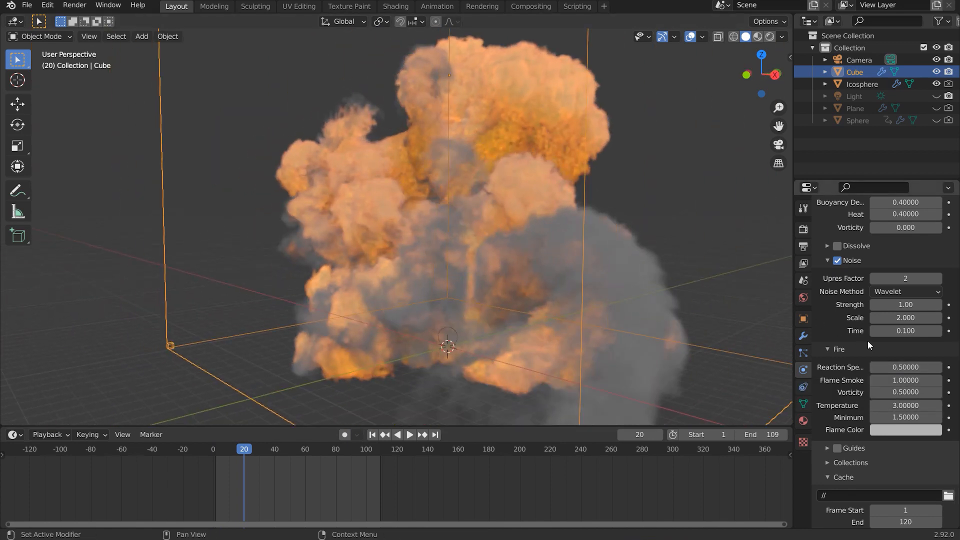
pyautogui.scroll(-4, 865, 329)
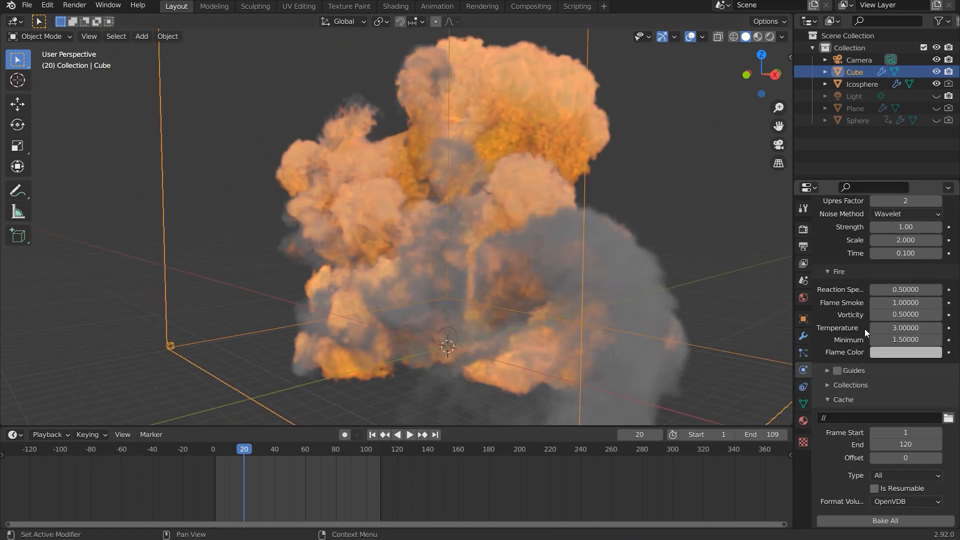
pyautogui.scroll(2, 865, 329)
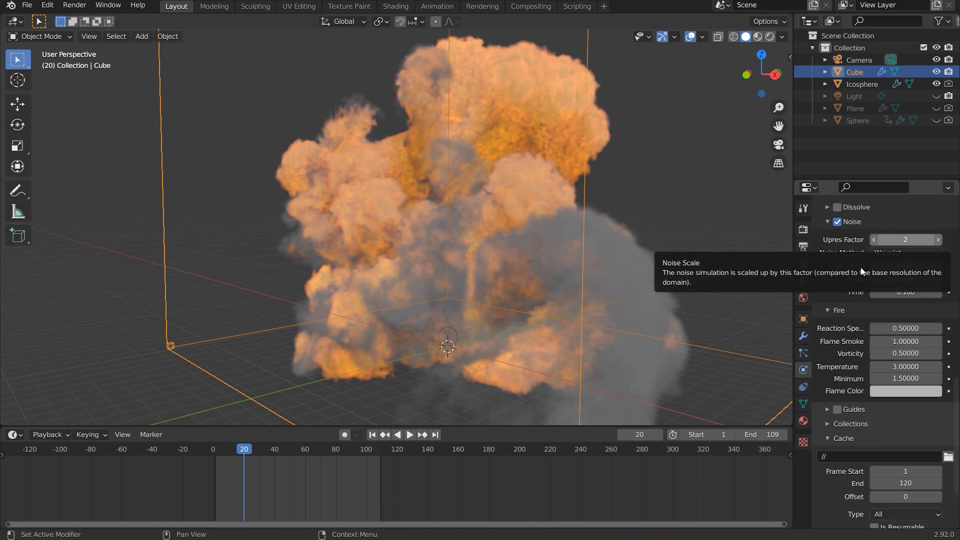
pyautogui.scroll(-2, 626, 296)
pyautogui.moveTo(625, 295); pyautogui.dragTo(600, 320)
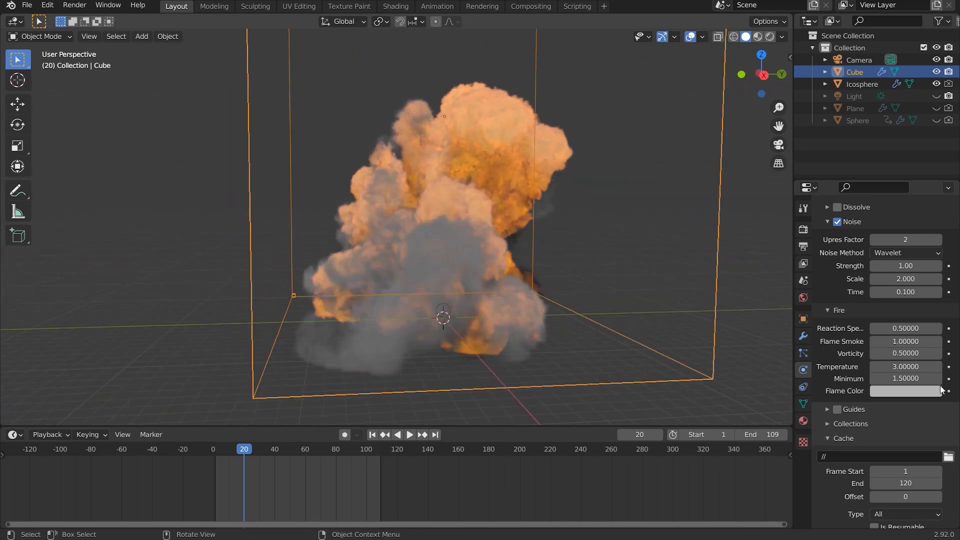
pyautogui.scroll(-4, 898, 394)
pyautogui.scroll(9, 899, 395)
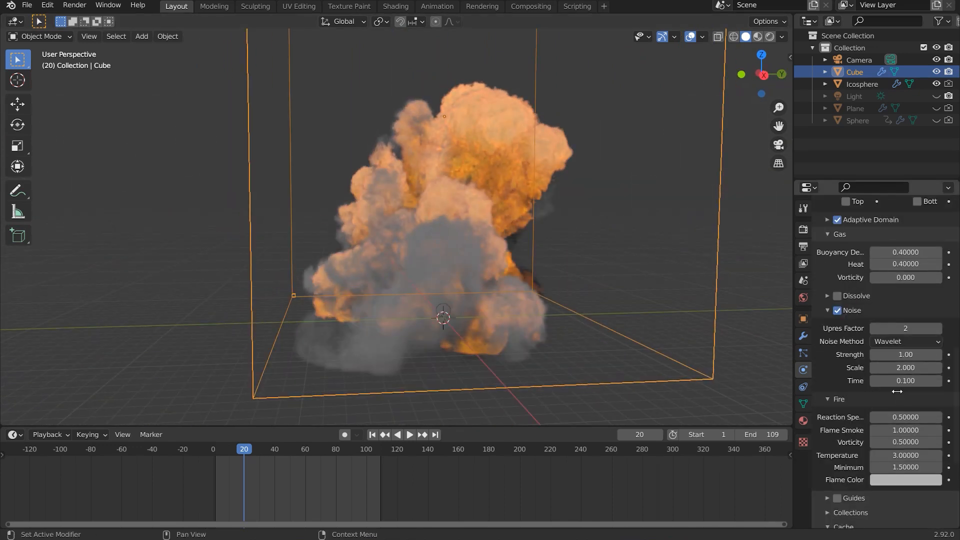
pyautogui.scroll(10, 899, 395)
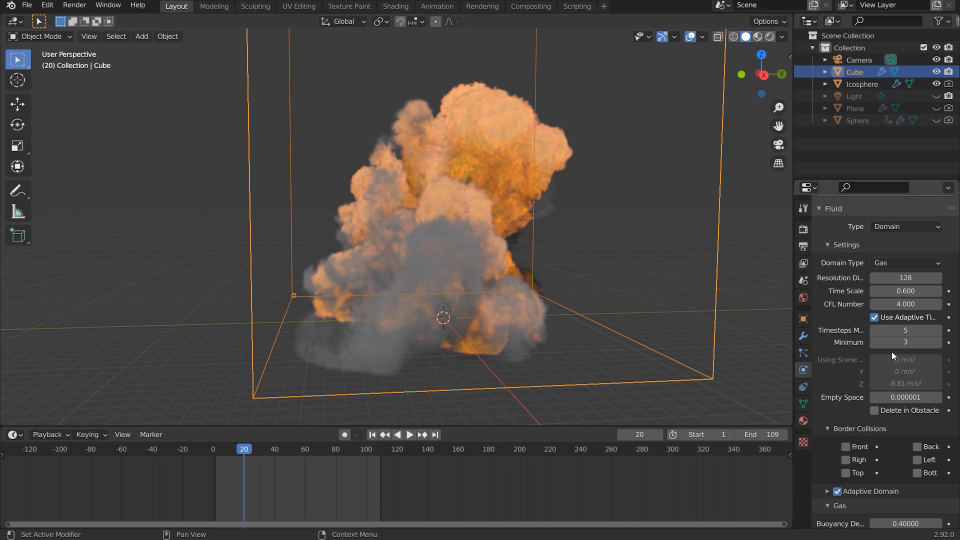
pyautogui.scroll(-15, 882, 365)
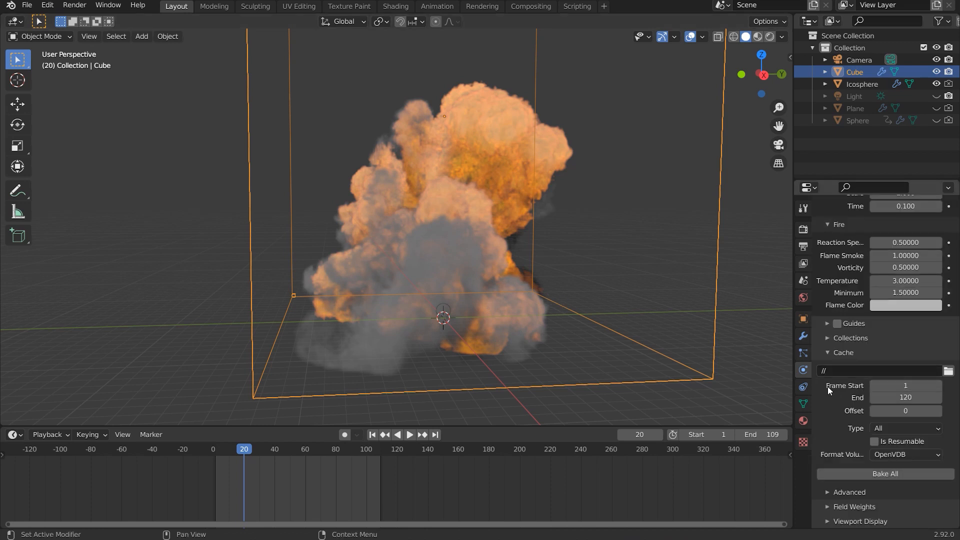
pyautogui.moveTo(571, 323); pyautogui.dragTo(622, 333)
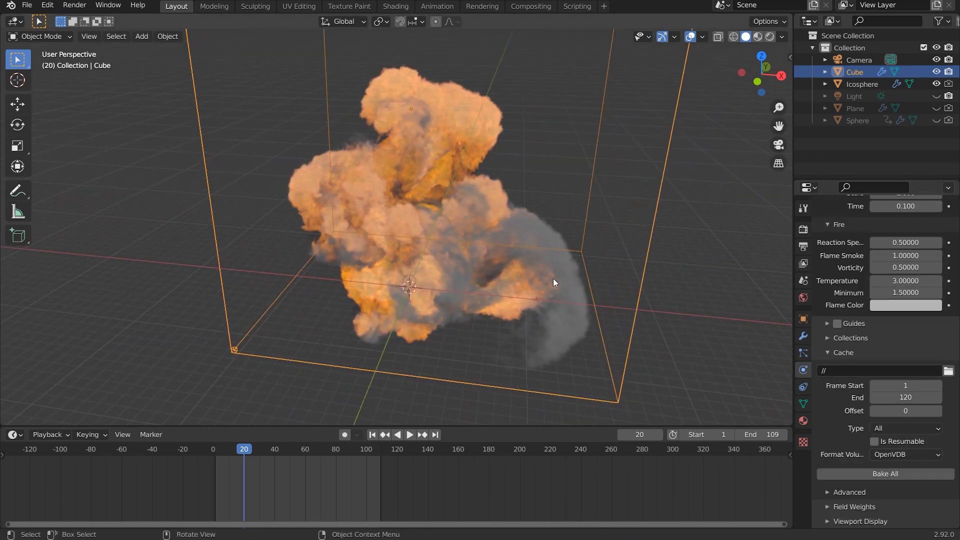
# - Split the 3D viewport in two, setting one view to Rendered shading and turning the other into a widened Shader Editor
pyautogui.moveTo(3, 18)
pyautogui.mouseDown()
pyautogui.moveTo(424, 92)
pyautogui.moveTo(334, 91)
pyautogui.mouseUp()
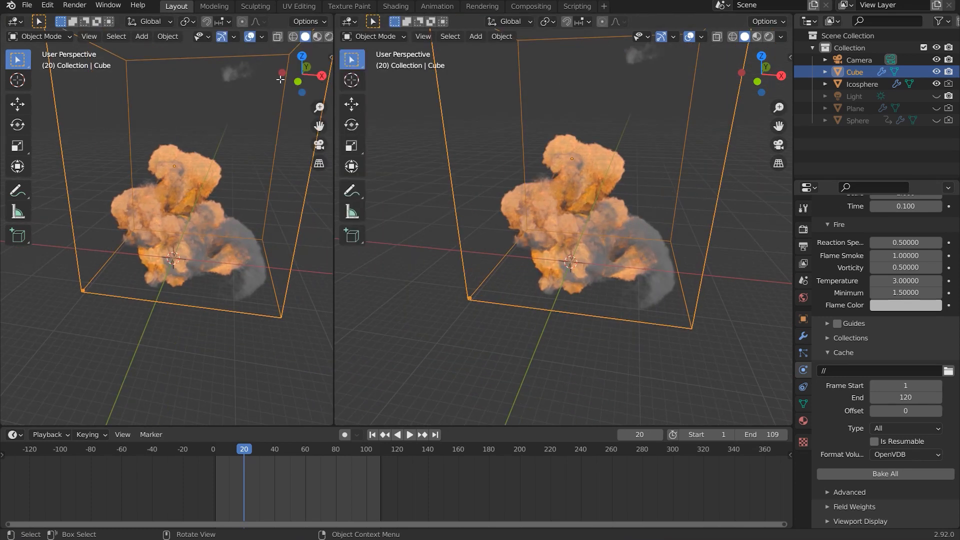
pyautogui.click(768, 36)
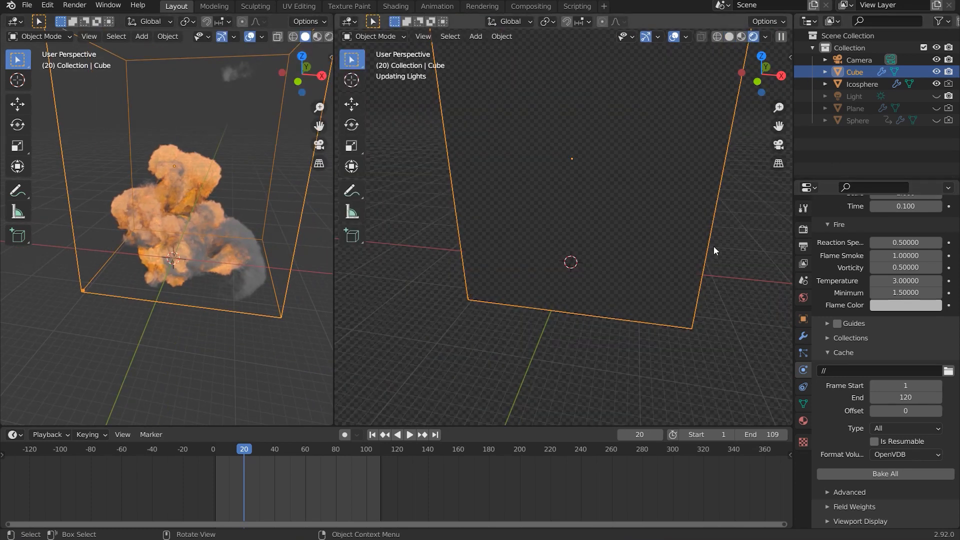
pyautogui.click(15, 21)
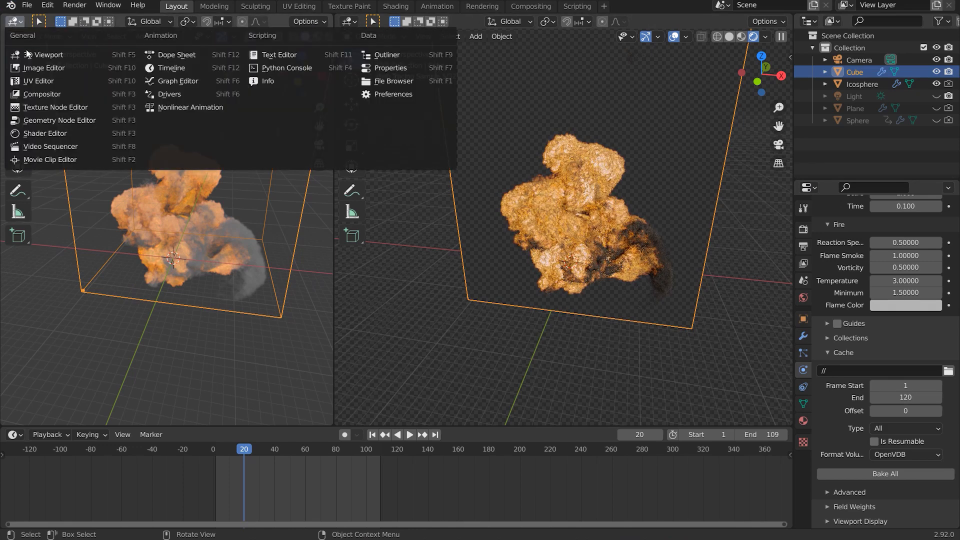
pyautogui.click(44, 134)
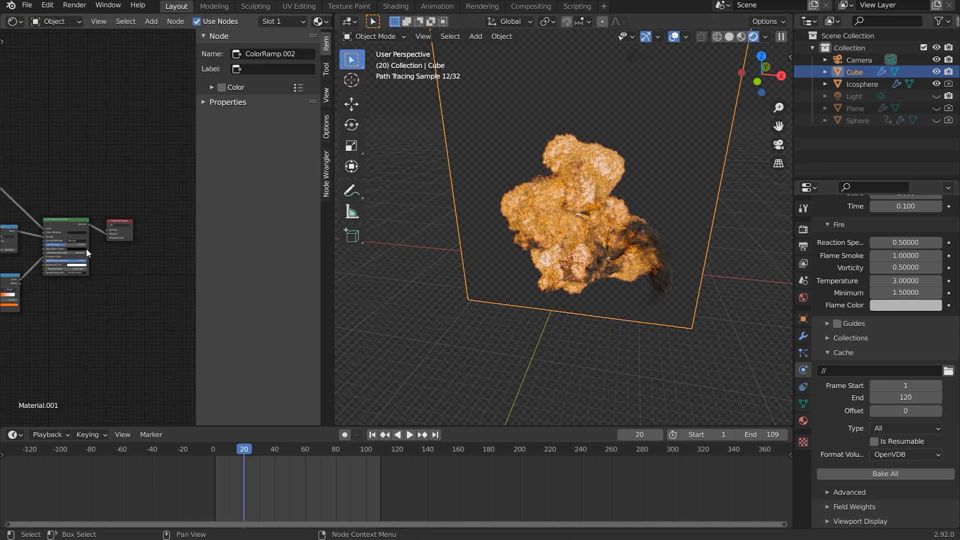
pyautogui.scroll(3, 187, 276)
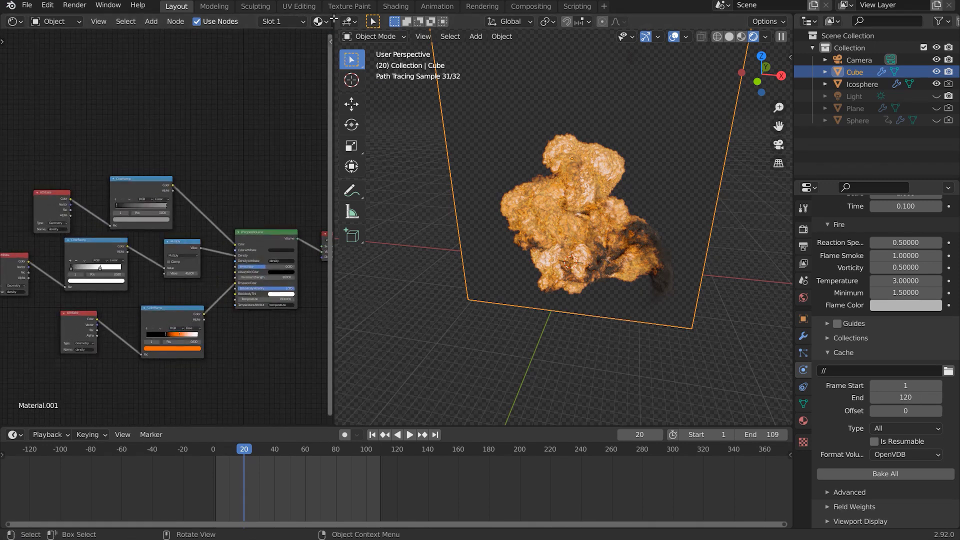
pyautogui.moveTo(331, 23); pyautogui.dragTo(426, 40)
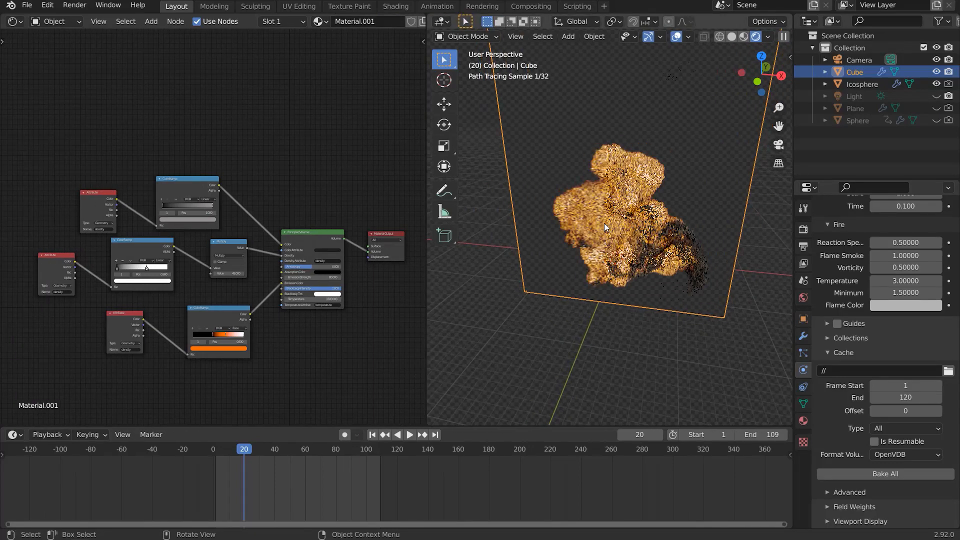
# - Look through the camera in the rendered viewport and frame the explosion closely
pyautogui.press('KP_0')
pyautogui.scroll(6, 679, 313)
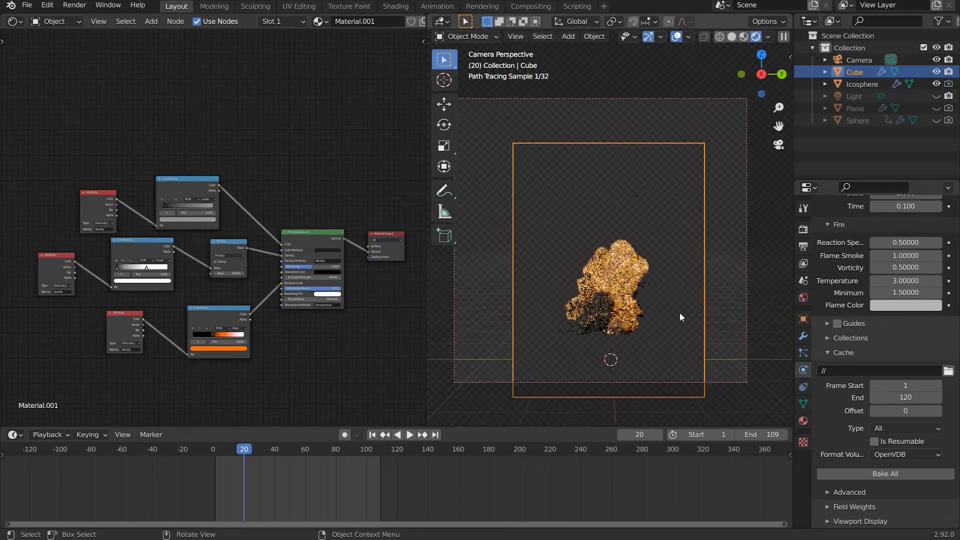
pyautogui.scroll(5, 644, 229)
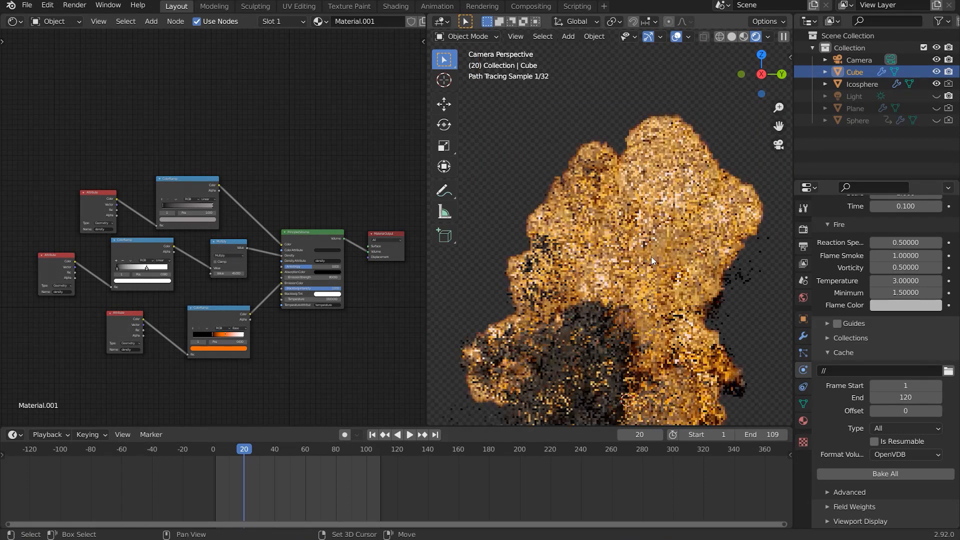
pyautogui.moveTo(648, 256); pyautogui.dragTo(647, 212)
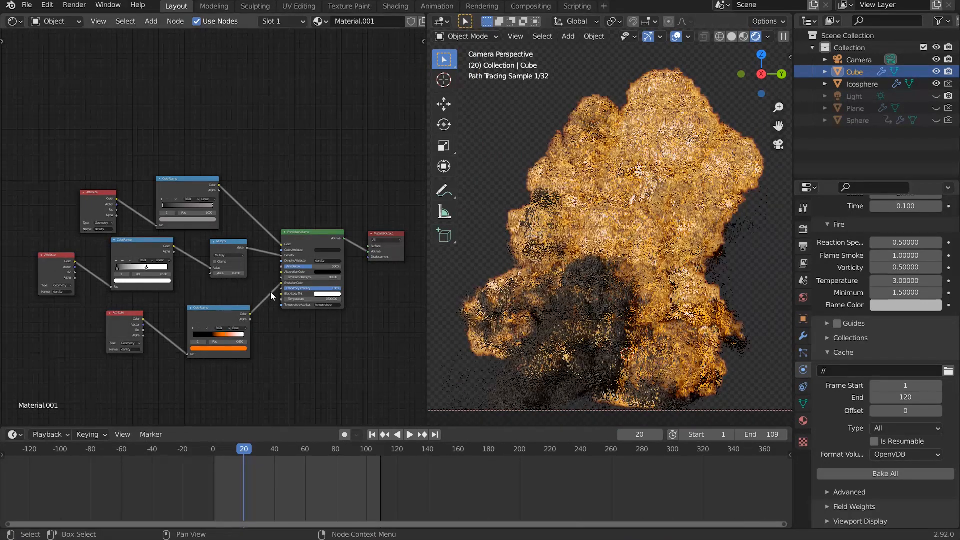
# - Examine the material's Principled Volume node and the density Attribute, ColorRamp and Multiply nodes feeding it
pyautogui.scroll(2, 270, 281)
pyautogui.moveTo(270, 281); pyautogui.dragTo(135, 265)
pyautogui.scroll(2, 135, 265)
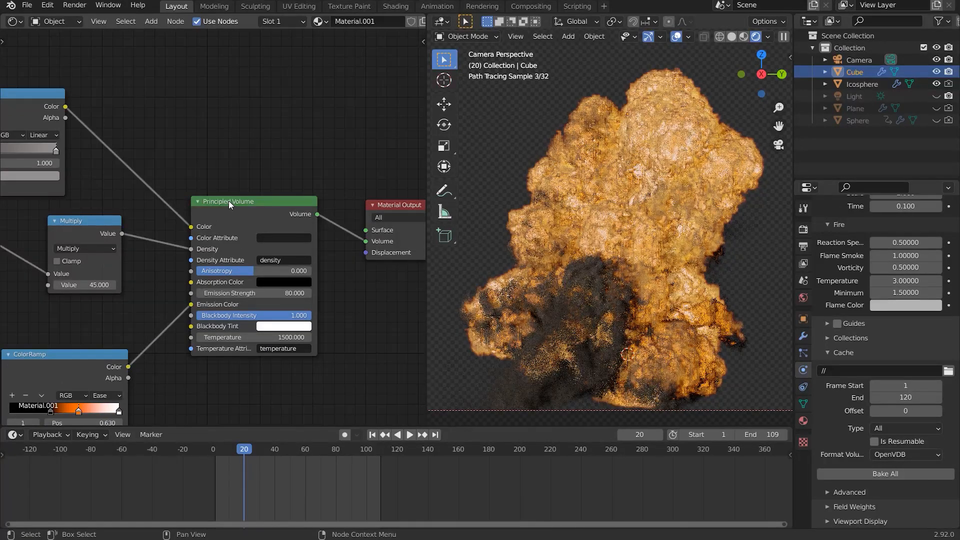
pyautogui.moveTo(278, 242); pyautogui.dragTo(379, 237)
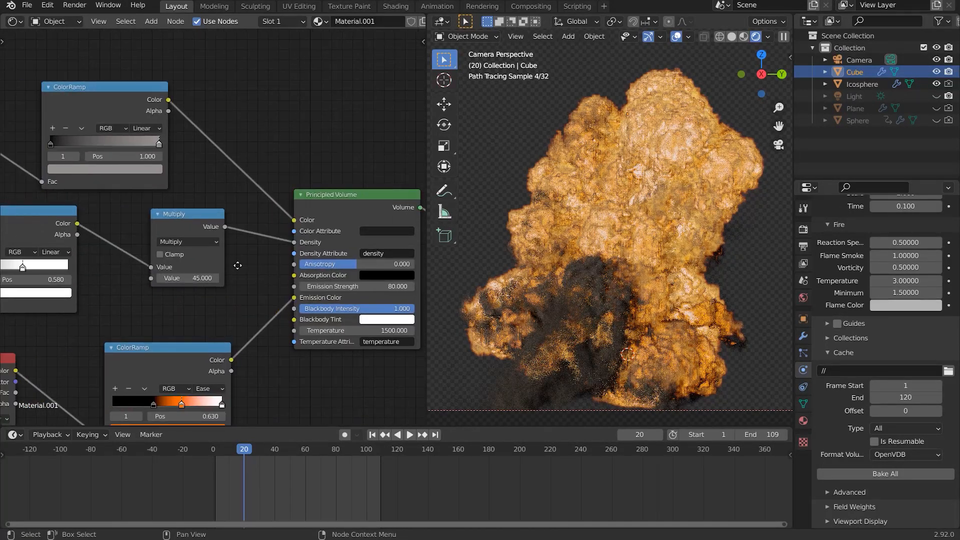
pyautogui.moveTo(249, 260); pyautogui.dragTo(260, 256)
pyautogui.moveTo(259, 209); pyautogui.dragTo(373, 254)
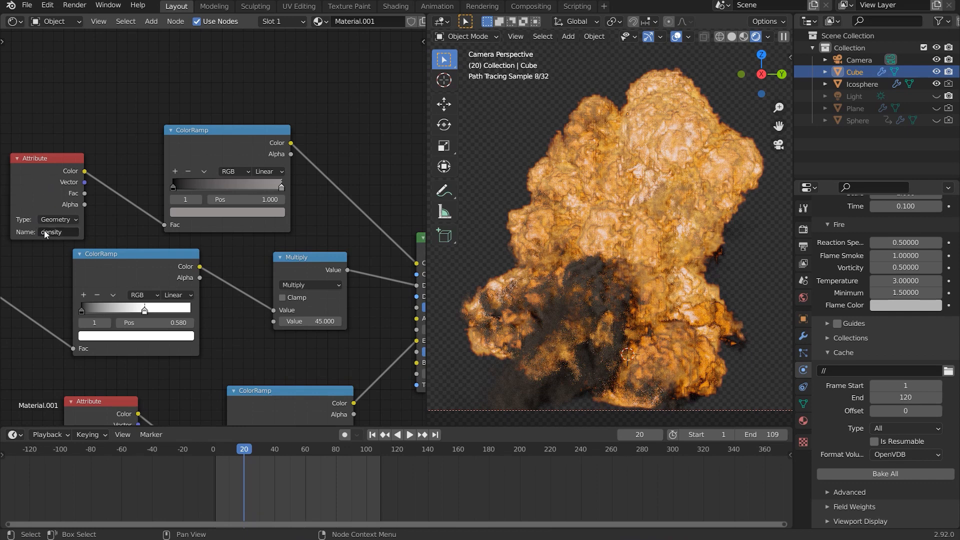
pyautogui.moveTo(92, 263); pyautogui.dragTo(214, 211)
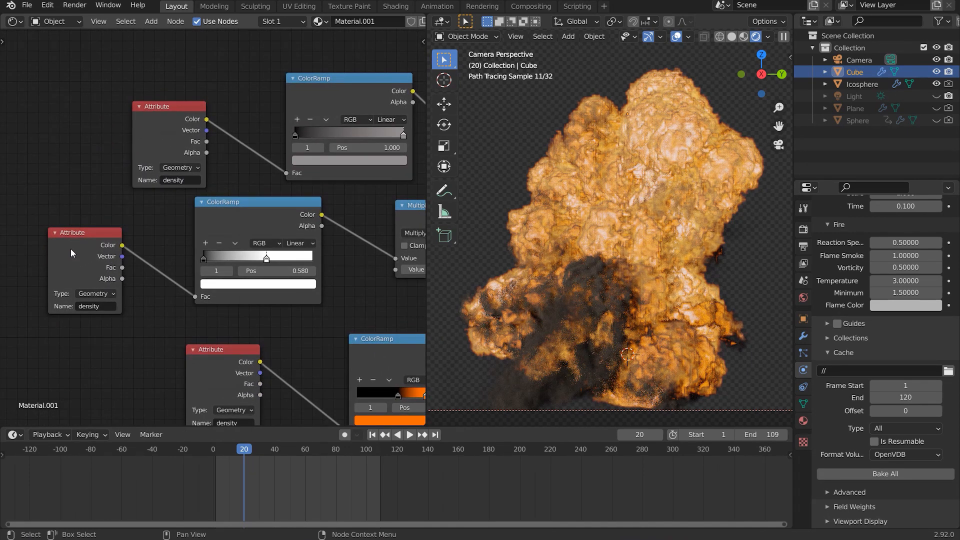
pyautogui.moveTo(70, 247); pyautogui.dragTo(281, 232)
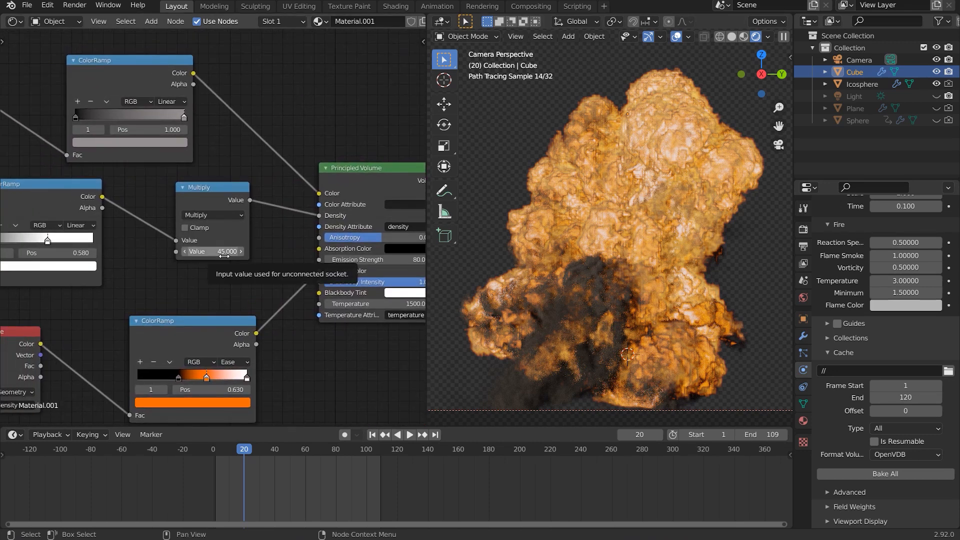
# - Examine the density and emission ColorRamp nodes and the Principled Volume's emission strength in the explosion material
pyautogui.moveTo(147, 270); pyautogui.dragTo(288, 256)
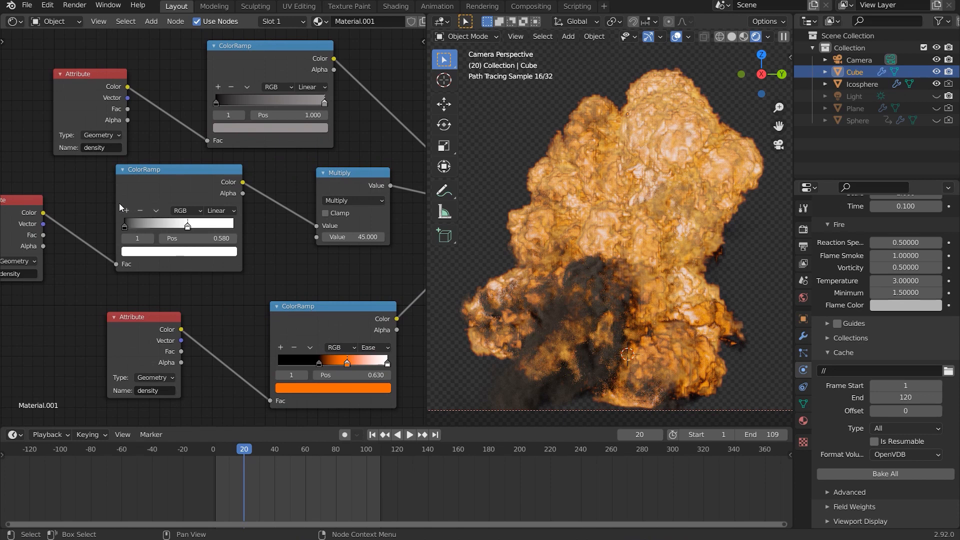
pyautogui.moveTo(212, 223); pyautogui.dragTo(275, 220)
pyautogui.moveTo(243, 326); pyautogui.dragTo(59, 281)
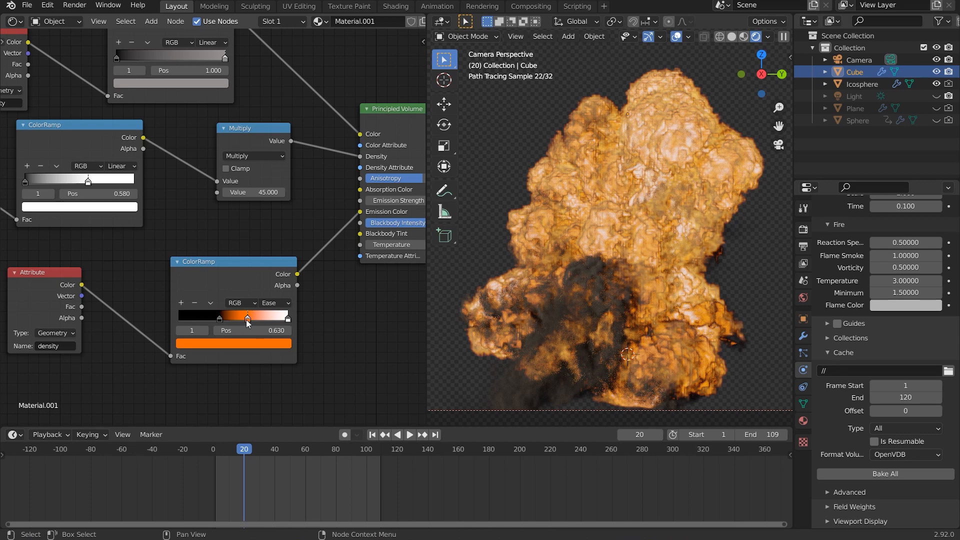
pyautogui.moveTo(386, 232); pyautogui.dragTo(253, 242)
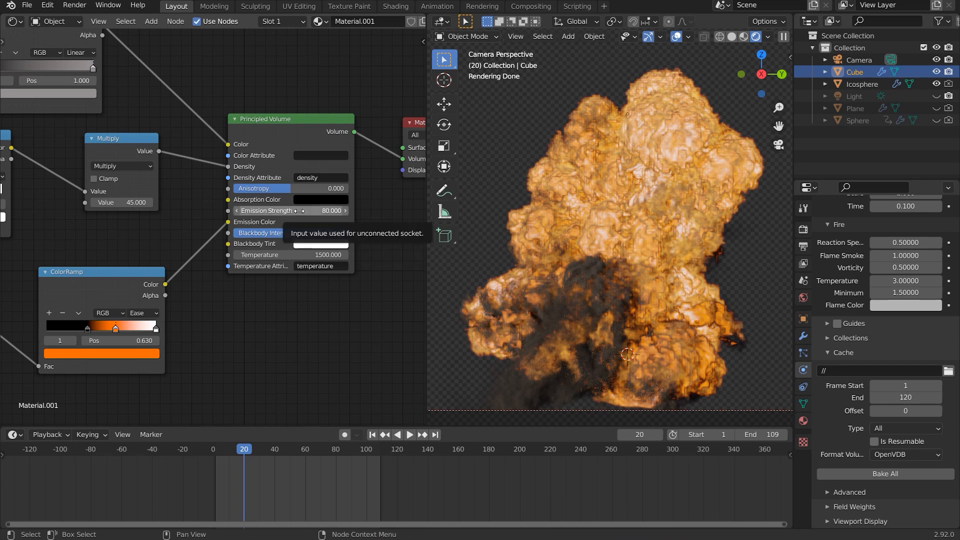
# - Switch the Shader Editor to the World nodes to show the HDRI environment texture and Background strength
pyautogui.click(55, 21)
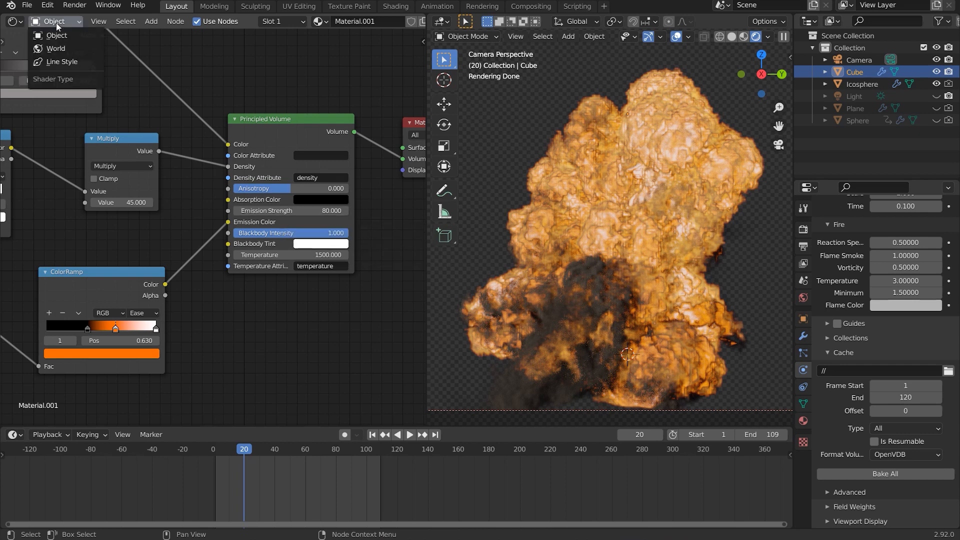
pyautogui.click(50, 33)
pyautogui.scroll(2, 127, 176)
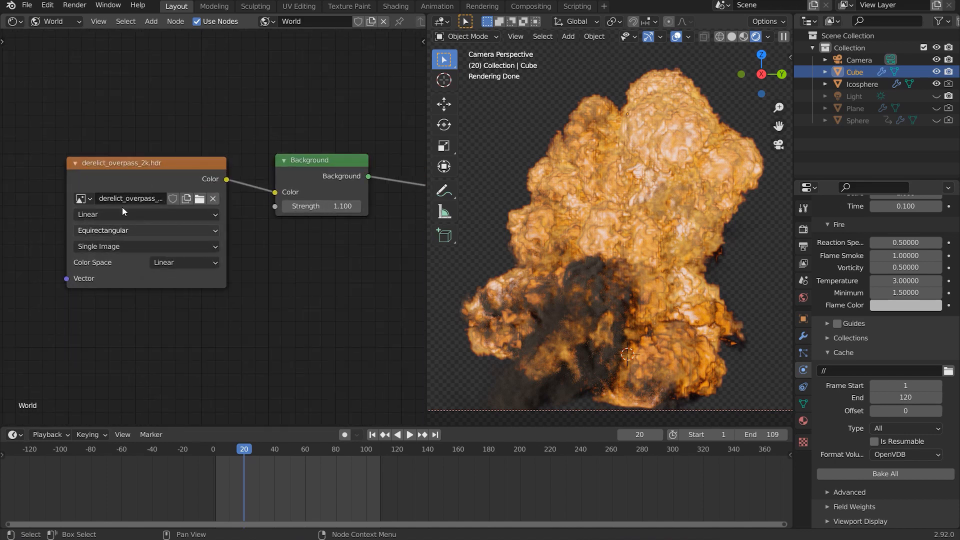
pyautogui.scroll(-3, 613, 245)
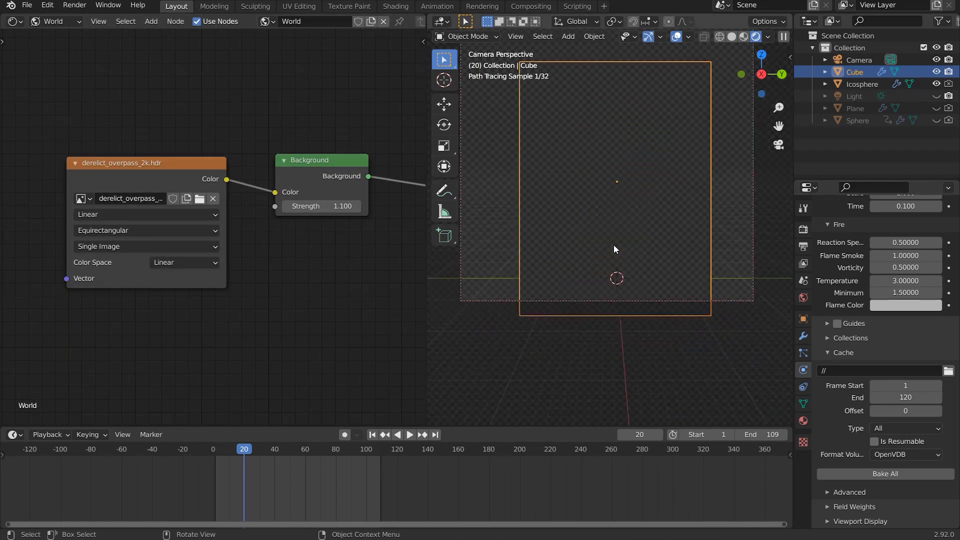
# - Turn off the render's Transparent film option to preview the HDRI background behind the explosion, and turn it back on
pyautogui.click(802, 229)
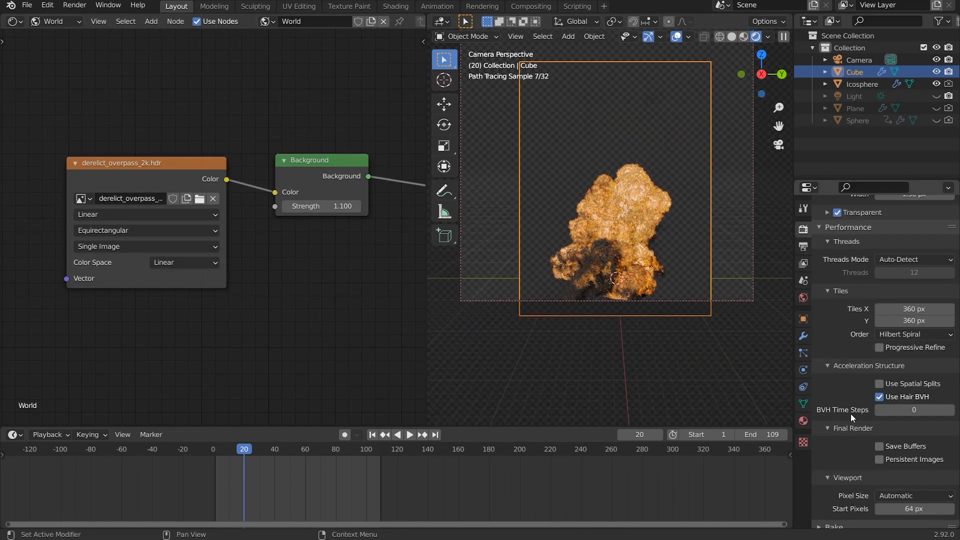
pyautogui.scroll(-2, 850, 412)
pyautogui.scroll(8, 859, 367)
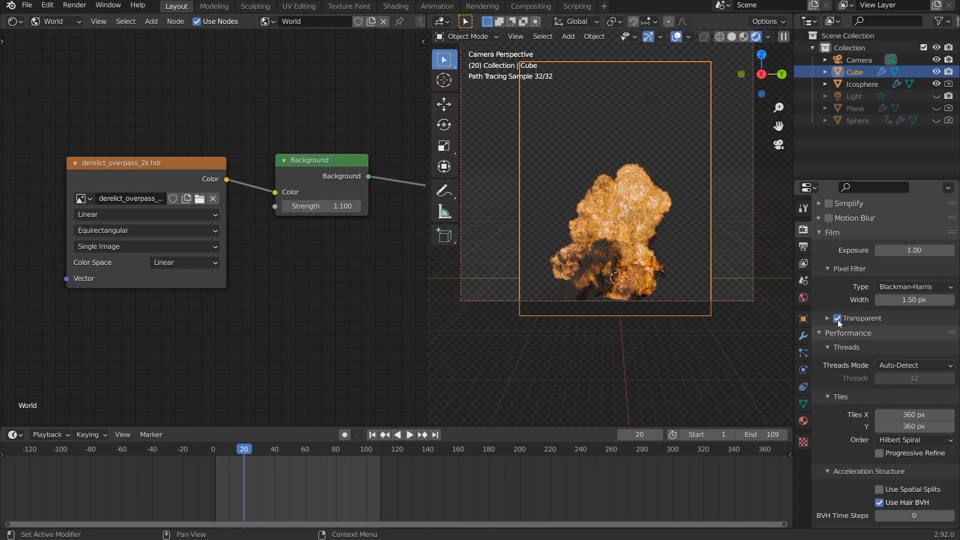
pyautogui.click(837, 318)
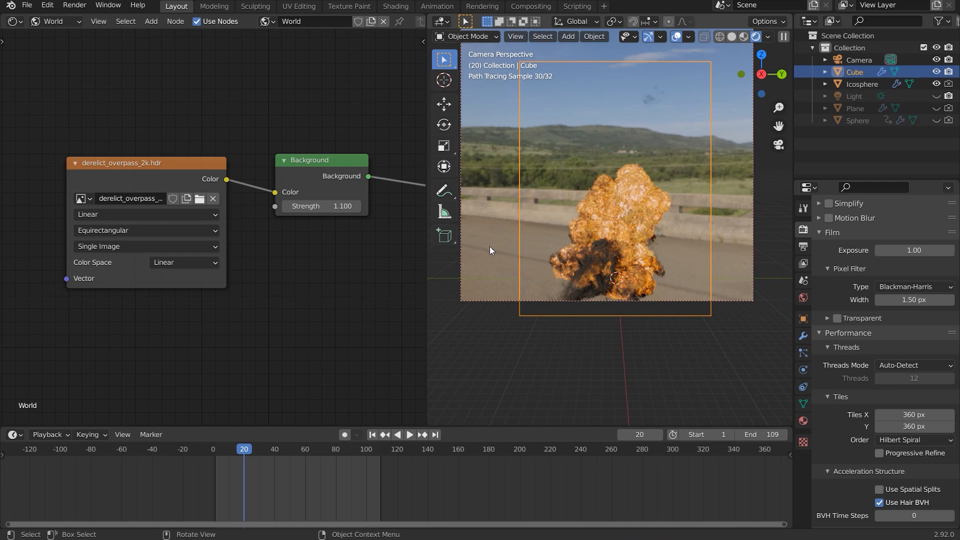
pyautogui.click(836, 317)
pyautogui.scroll(4, 575, 259)
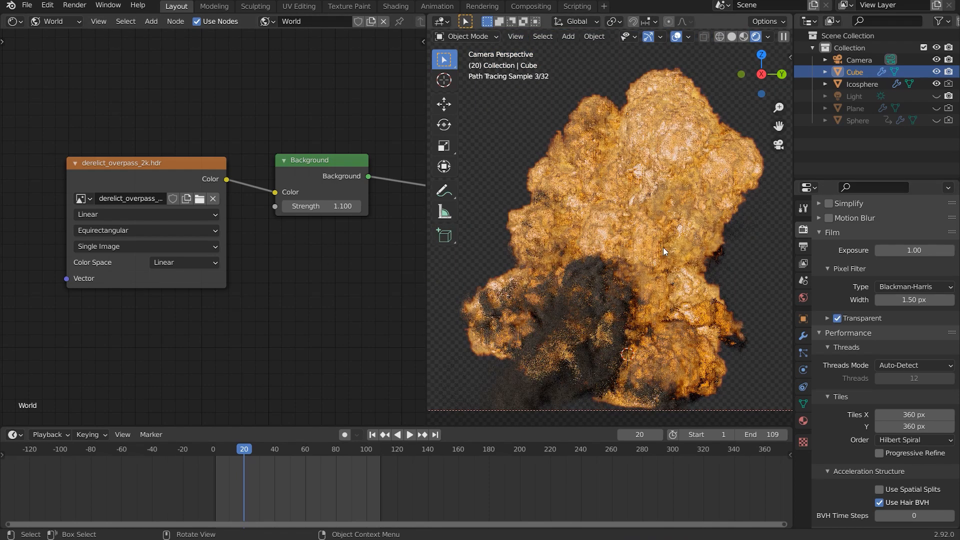
# - Inspect the rendered explosion's detail up close and review the fluid domain's resolution, time scale and timestep settings
pyautogui.scroll(3, 655, 234)
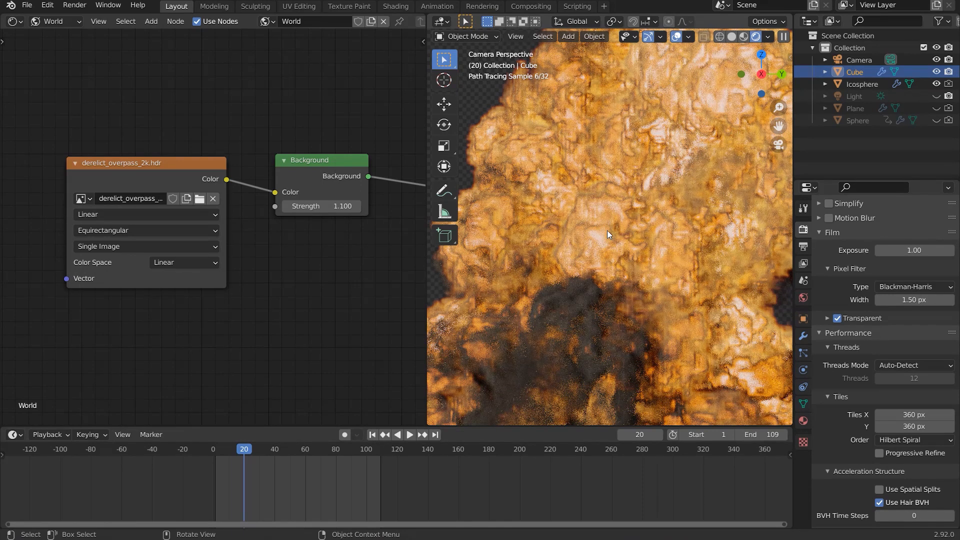
pyautogui.click(804, 246)
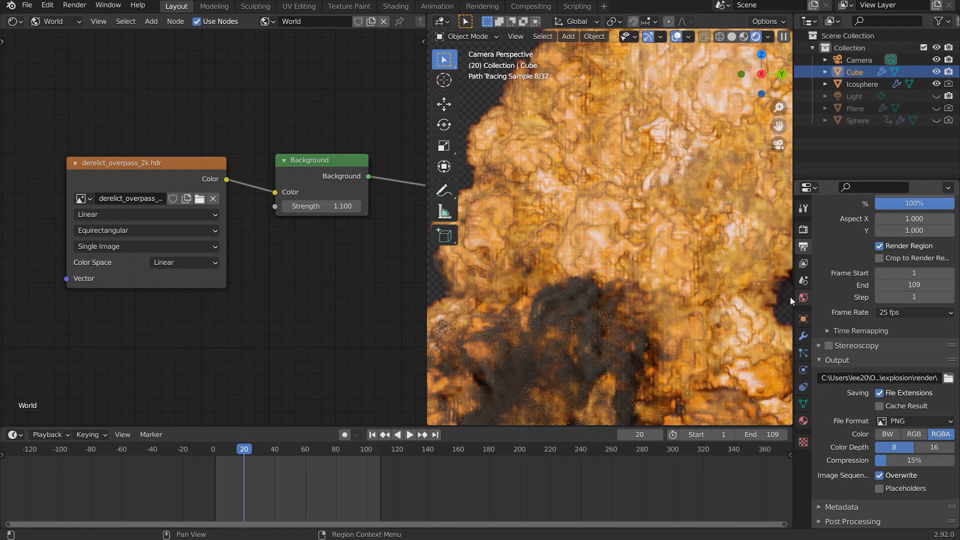
pyautogui.click(804, 337)
pyautogui.click(802, 355)
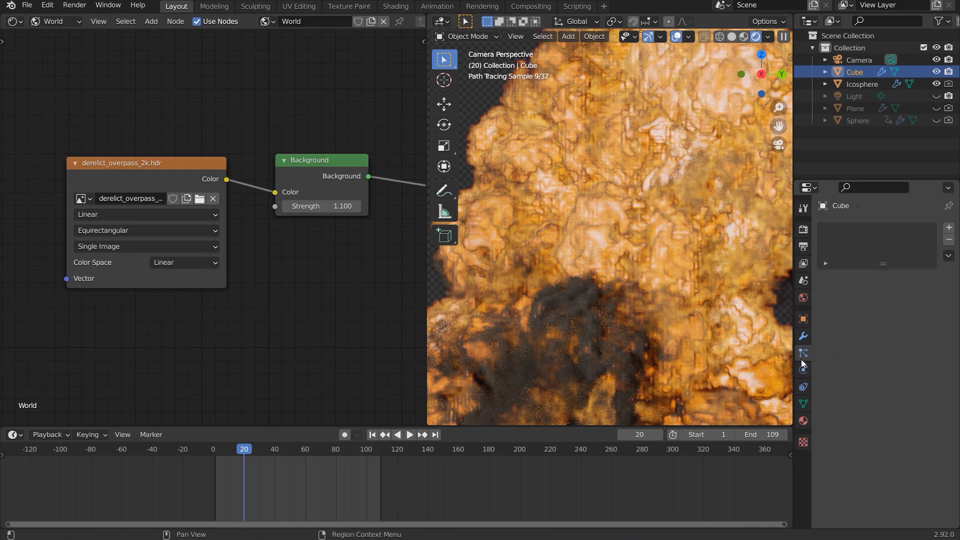
pyautogui.click(804, 372)
pyautogui.scroll(-5, 882, 358)
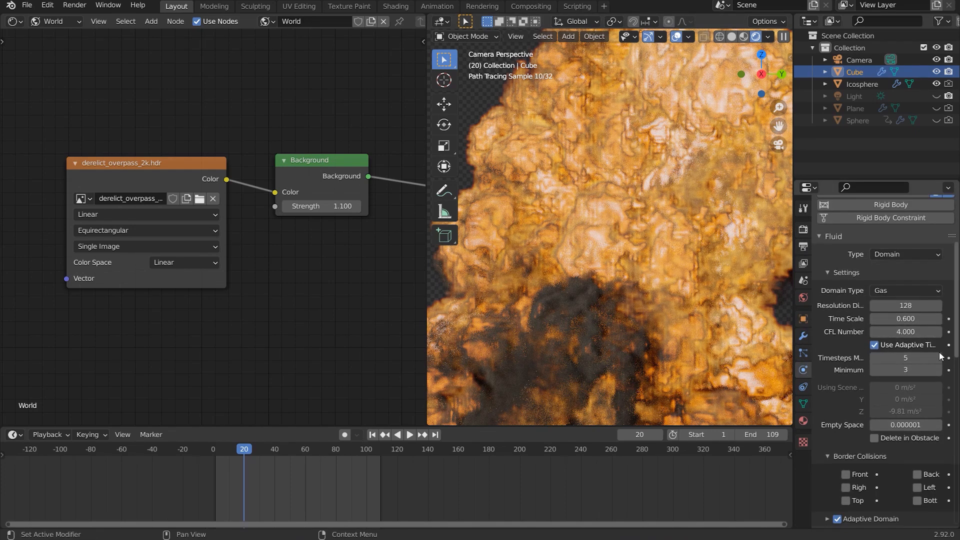
pyautogui.scroll(-2, 903, 320)
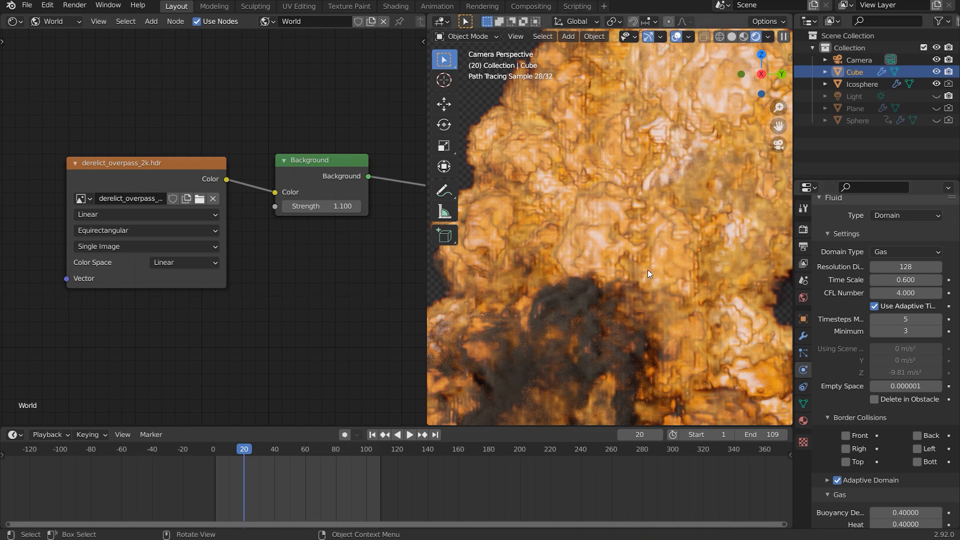
pyautogui.scroll(-5, 643, 260)
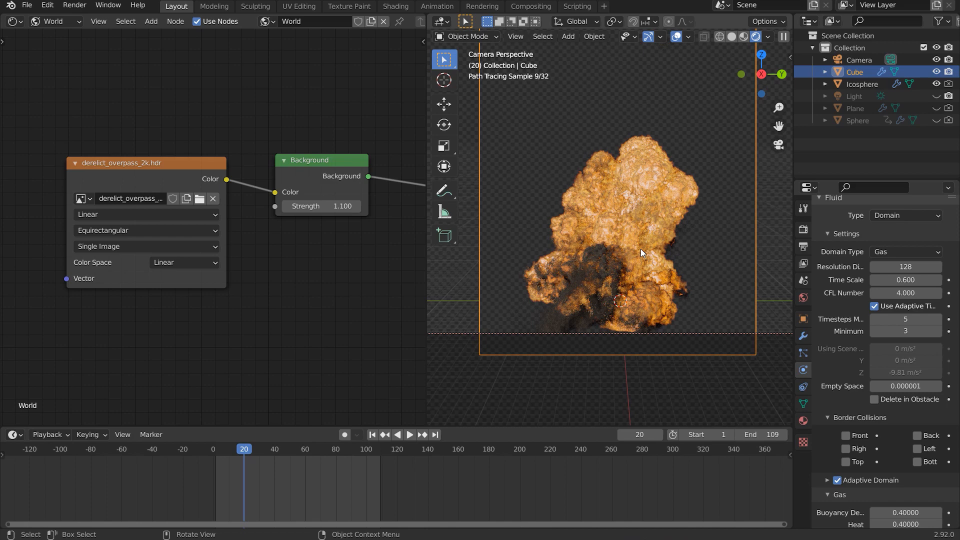
# - Review the render output's resolution, frame range, frame rate, output folder, file format and color settings
pyautogui.click(803, 319)
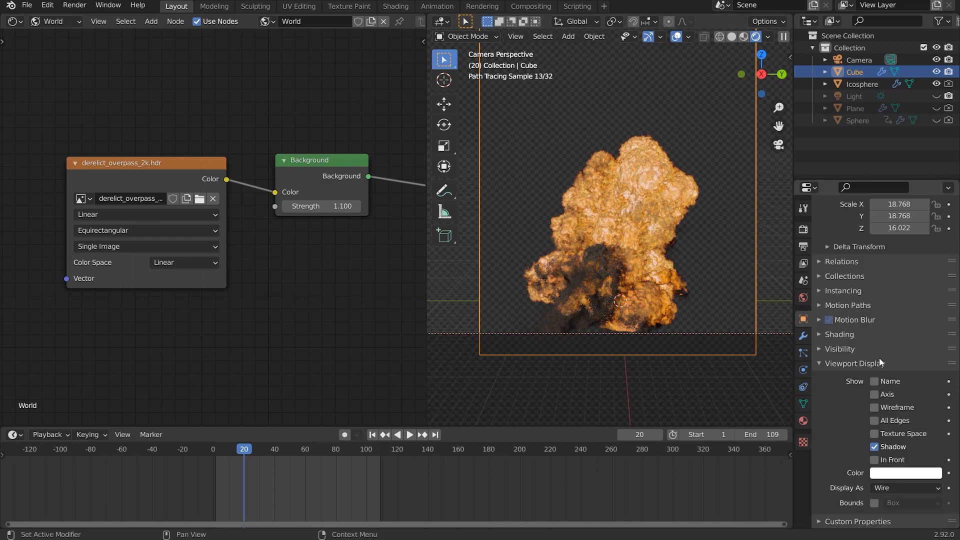
pyautogui.scroll(6, 904, 448)
pyautogui.click(803, 247)
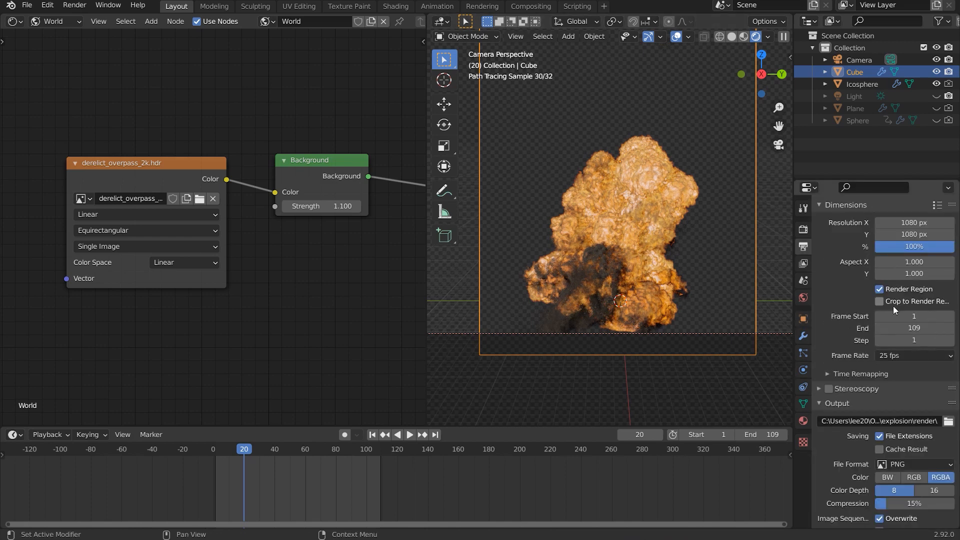
pyautogui.scroll(-2, 895, 310)
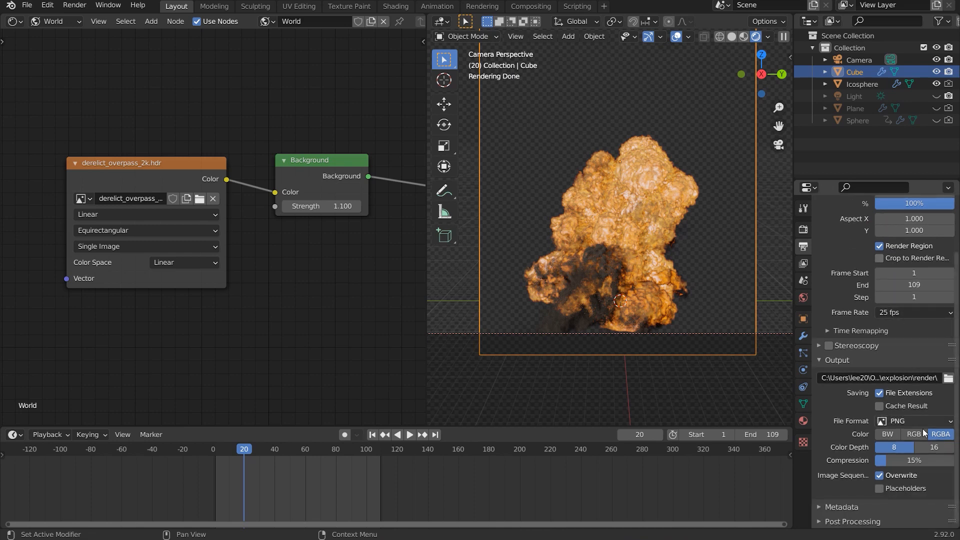
pyautogui.scroll(3, 920, 235)
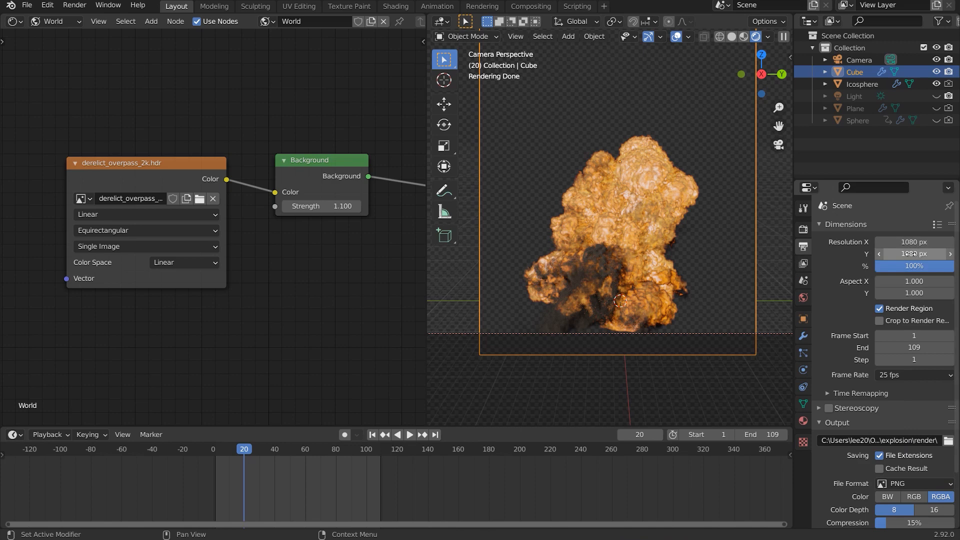
pyautogui.scroll(-3, 905, 353)
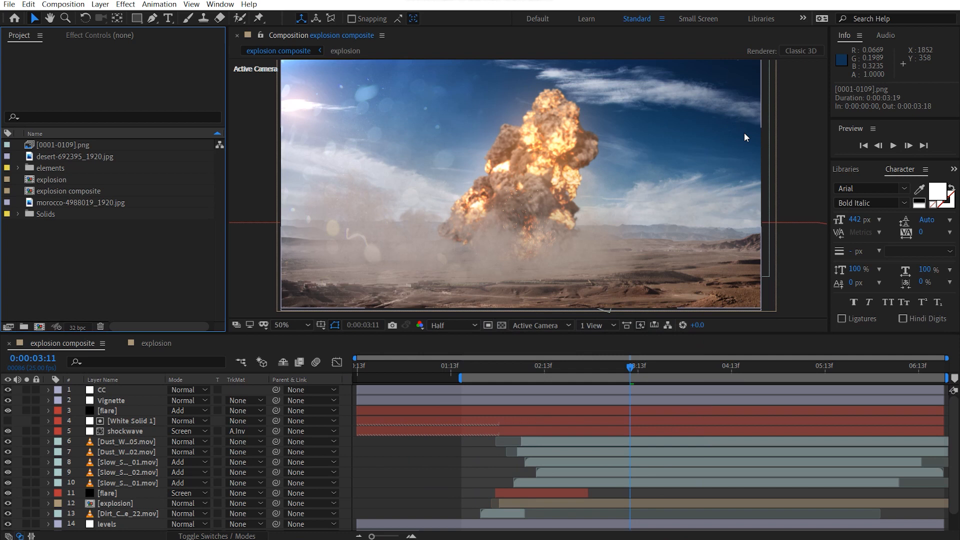
# - In After Effects, create a composition named "Land explosion" at 1920 x 1080 and 25 fps with a duration of 0:00:06:00
pyautogui.click(41, 326)
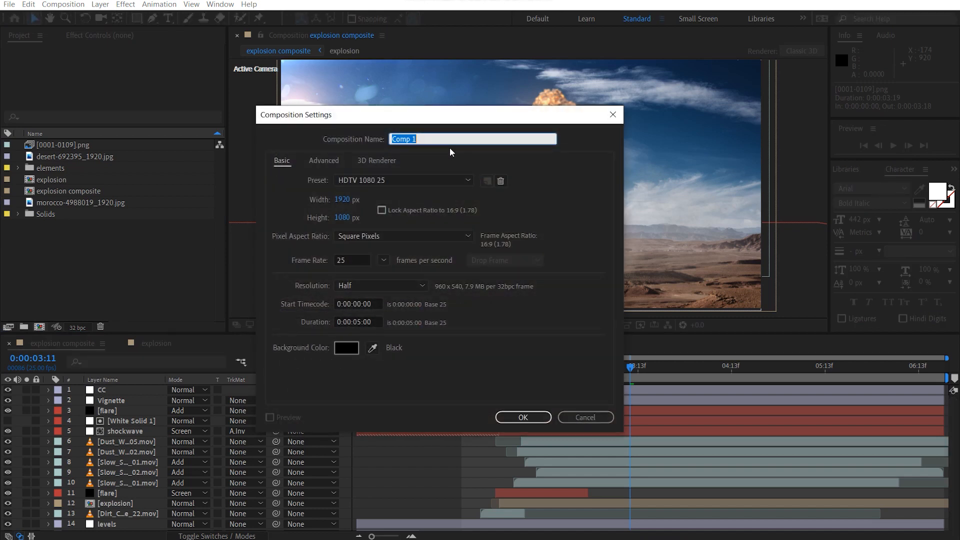
pyautogui.write('Land explosion')
pyautogui.click(355, 258)
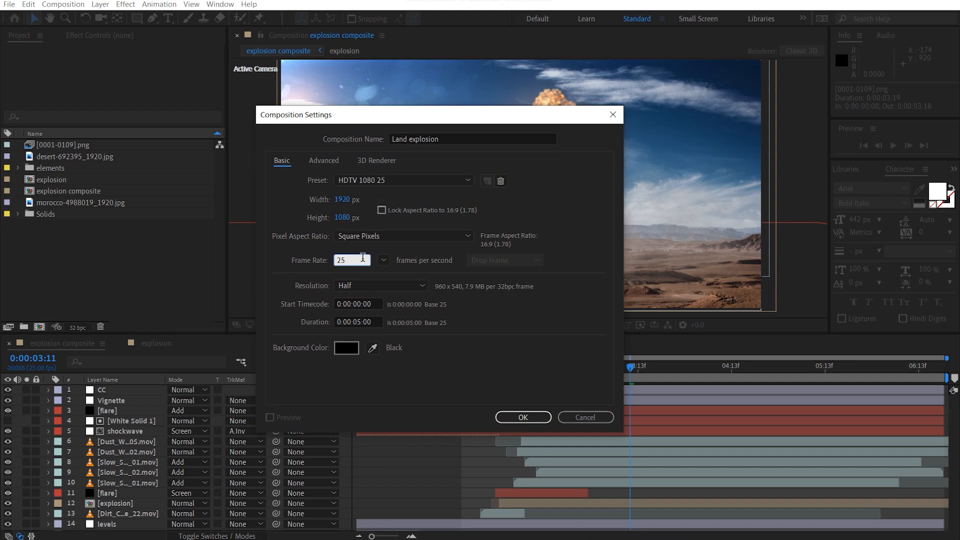
pyautogui.click(363, 321)
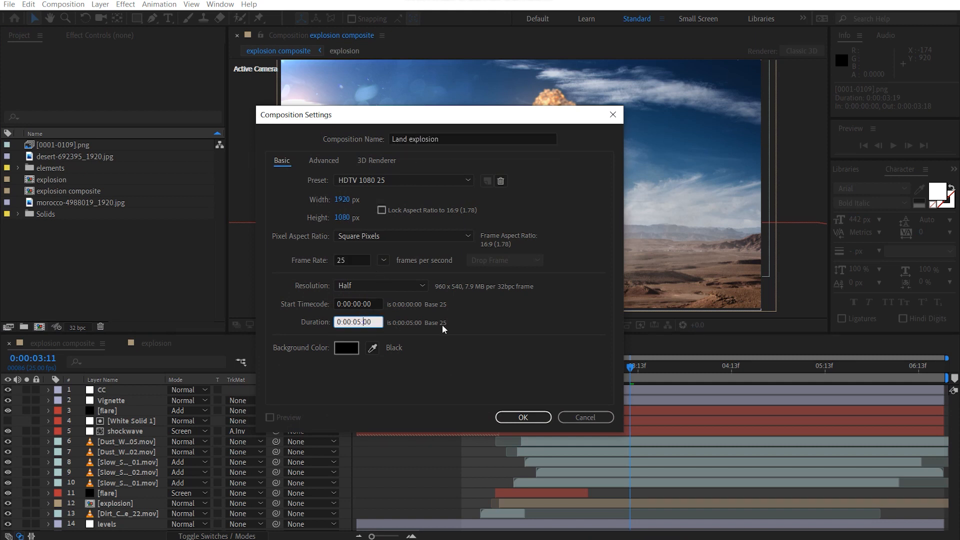
pyautogui.write('10')
pyautogui.write('6')
pyautogui.click(530, 347)
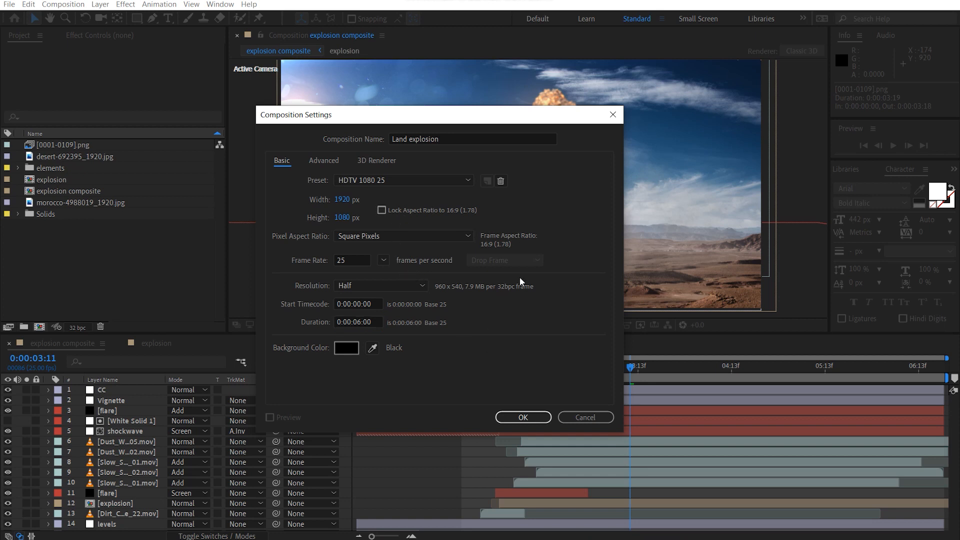
pyautogui.click(523, 417)
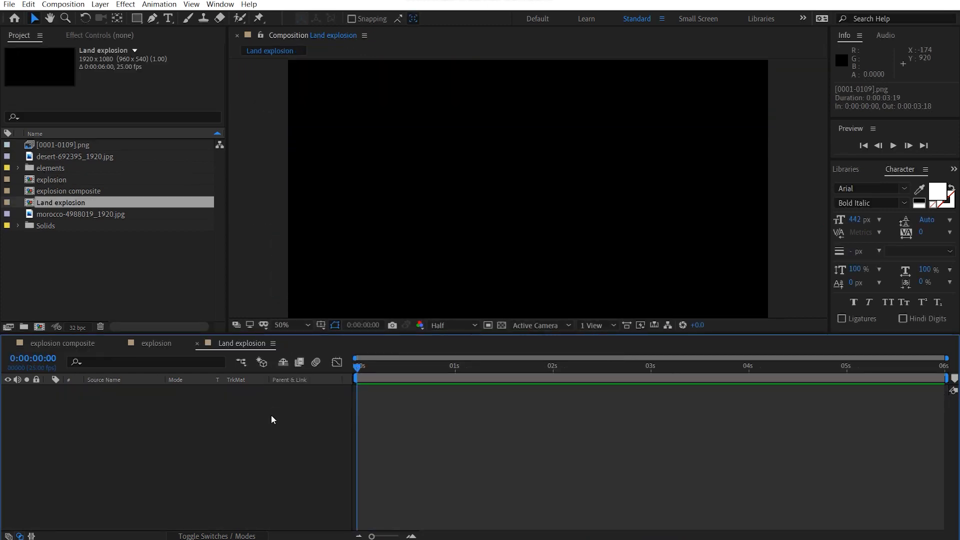
# - Add morocco-4988019_1920.jpg as the background layer of the Land explosion composition and fit the composition to the viewer
pyautogui.click(68, 156)
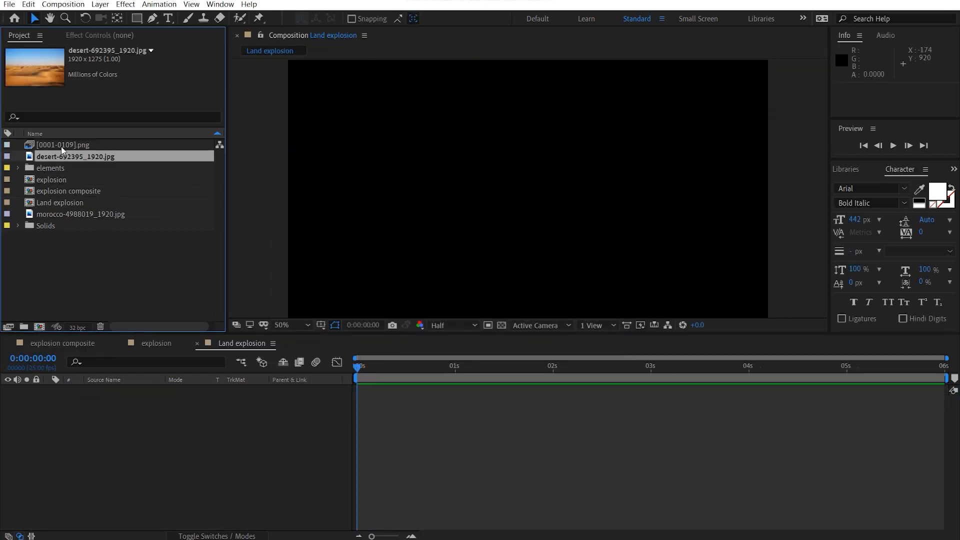
pyautogui.click(61, 146)
pyautogui.click(64, 165)
pyautogui.click(66, 159)
pyautogui.click(52, 214)
pyautogui.moveTo(58, 218); pyautogui.dragTo(300, 408)
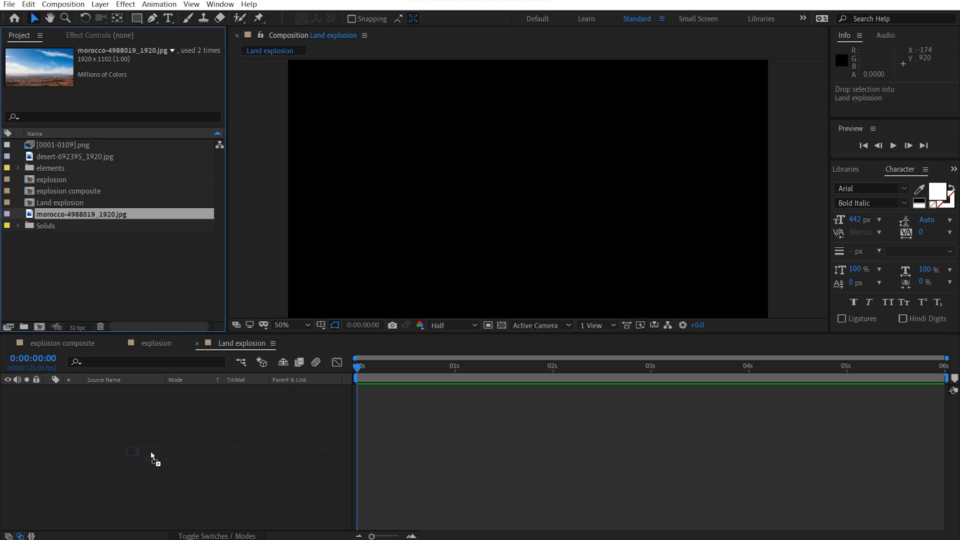
pyautogui.moveTo(151, 451); pyautogui.dragTo(151, 450)
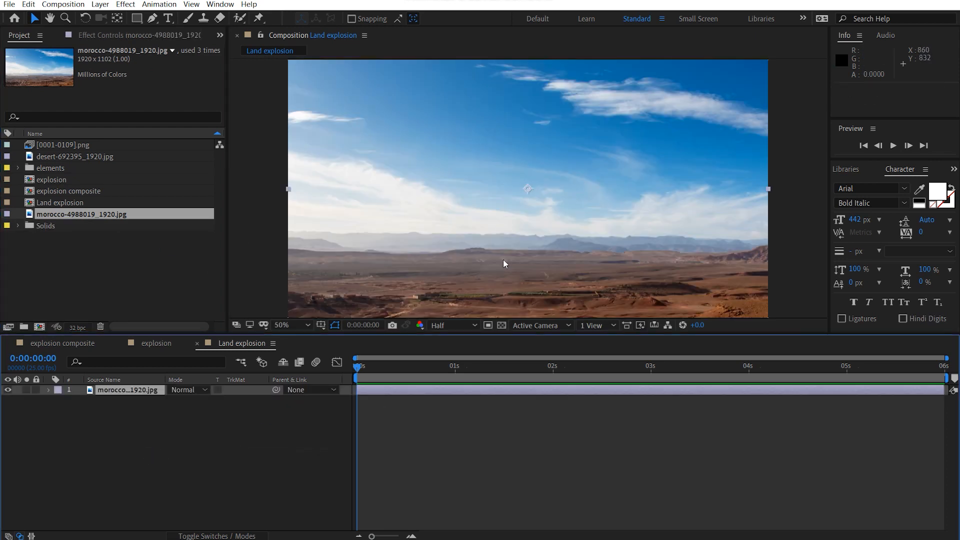
pyautogui.moveTo(500, 256); pyautogui.dragTo(490, 290)
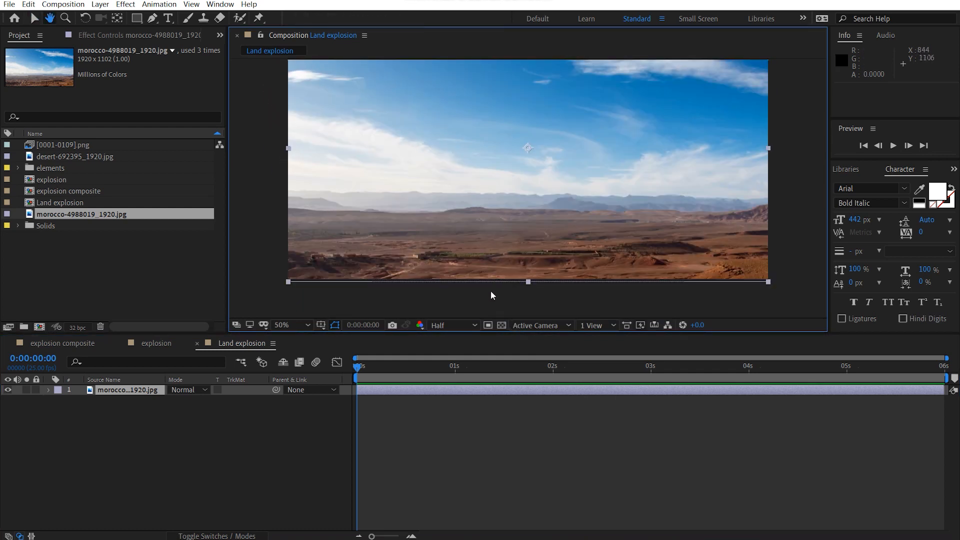
pyautogui.click(307, 326)
pyautogui.click(320, 109)
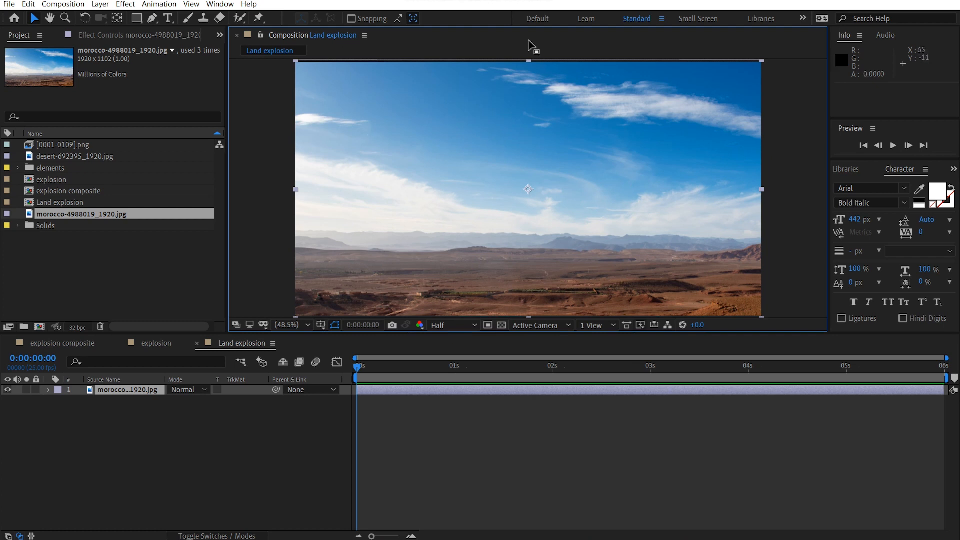
# - Apply a Curves effect to the morocco layer and lower the RGB curve's shadows and highlights to darken the landscape
pyautogui.click(172, 36)
pyautogui.hotkey('ctrl', 'space')
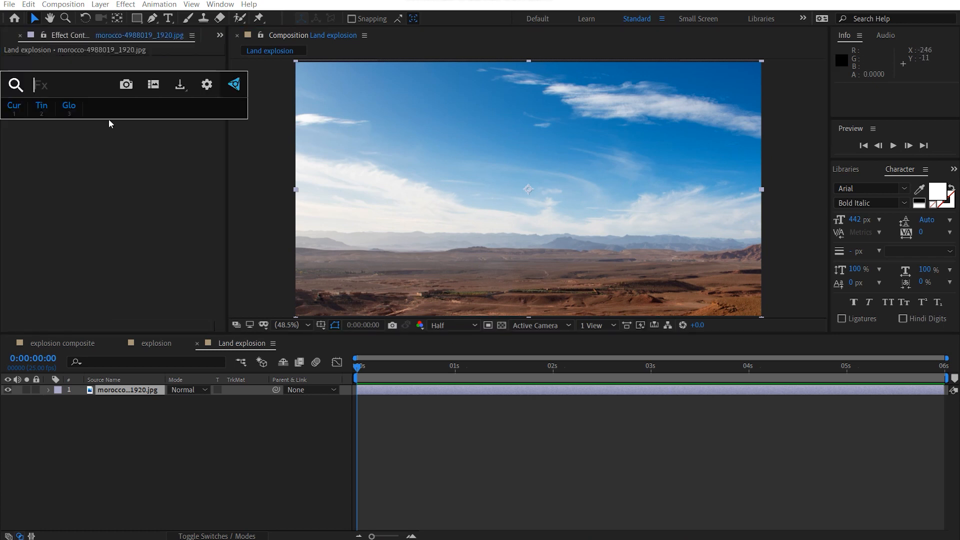
pyautogui.press('1')
pyautogui.moveTo(92, 200); pyautogui.dragTo(58, 242)
pyautogui.moveTo(142, 154); pyautogui.dragTo(147, 160)
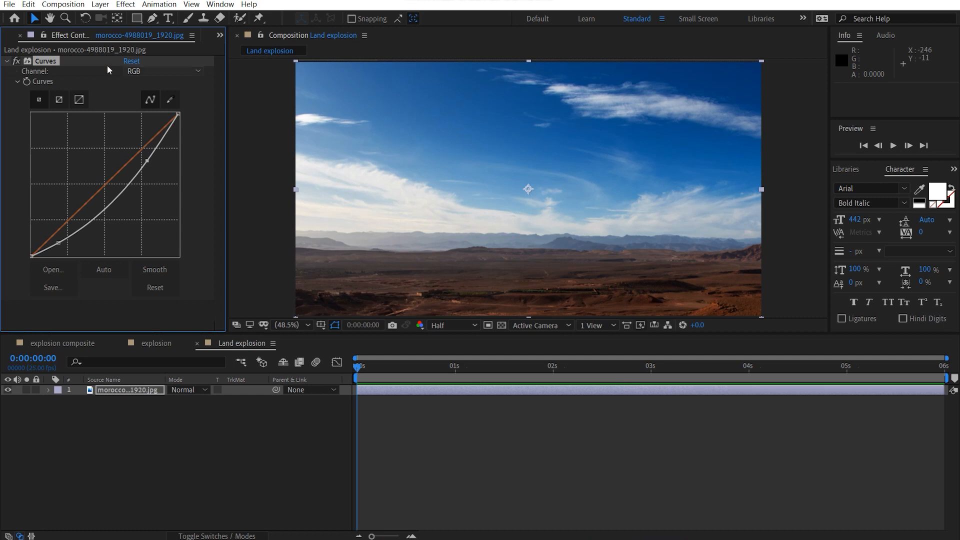
pyautogui.click(7, 61)
# - Apply a Tint effect to the morocco layer and set Amount to Tint to 26%
pyautogui.click(99, 153)
pyautogui.hotkey('ctrl', 'space')
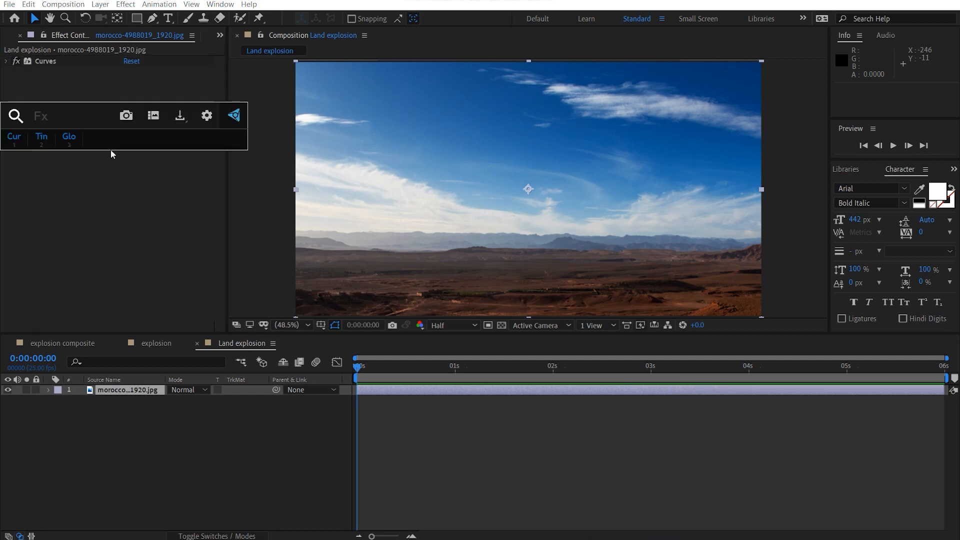
pyautogui.write('tint')
pyautogui.press('Return')
pyautogui.moveTo(131, 101); pyautogui.dragTo(85, 102)
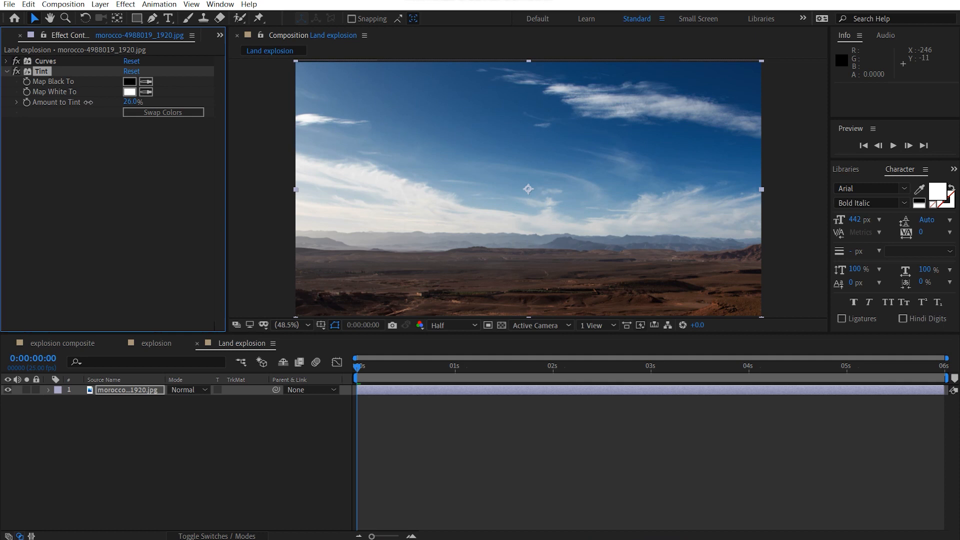
# - Set the Tint effect's Amount to Tint on the morocco layer to 25%
pyautogui.click(131, 103)
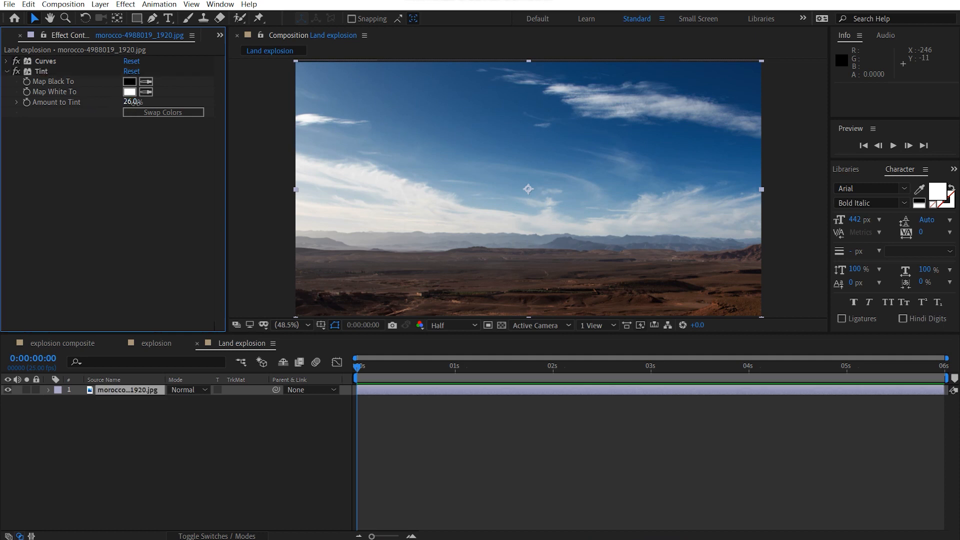
pyautogui.write('25')
pyautogui.press('Return')
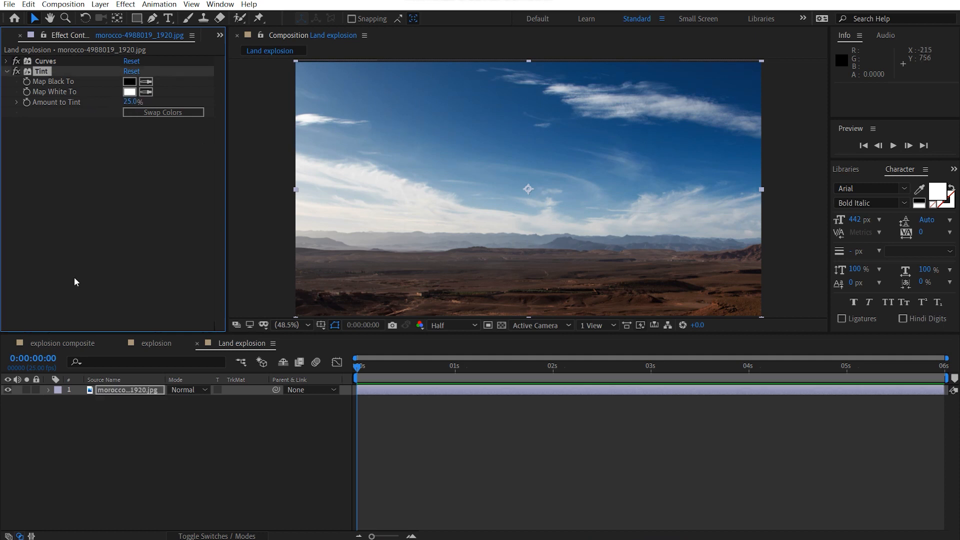
pyautogui.click(42, 280)
# - Duplicate the morocco layer and draw a closed Pen mask on the copy, following the distant mountains and enclosing all the ground below
pyautogui.click(121, 391)
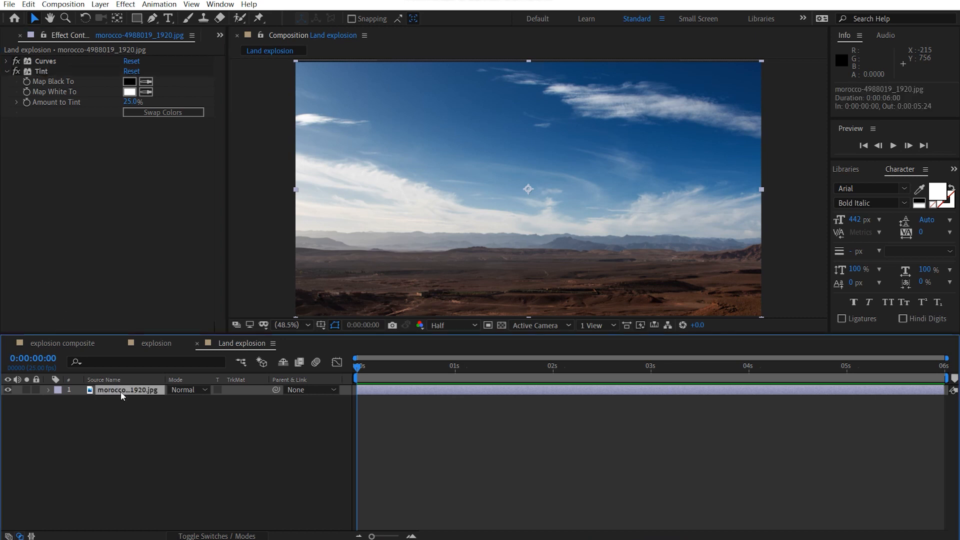
pyautogui.hotkey('ctrl', 'd')
pyautogui.moveTo(422, 286); pyautogui.dragTo(443, 121)
pyautogui.moveTo(473, 201); pyautogui.dragTo(450, 254)
pyautogui.click(152, 18)
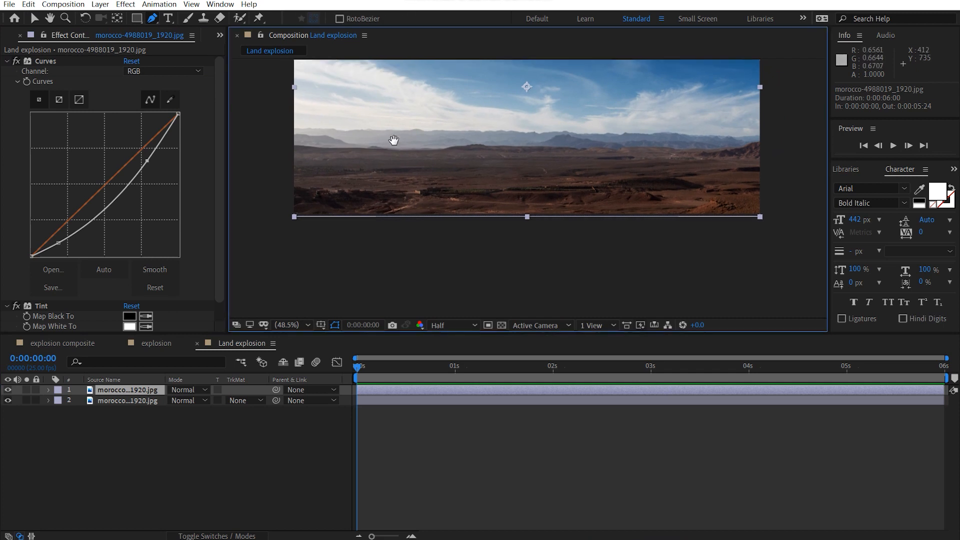
pyautogui.moveTo(394, 141); pyautogui.dragTo(392, 178)
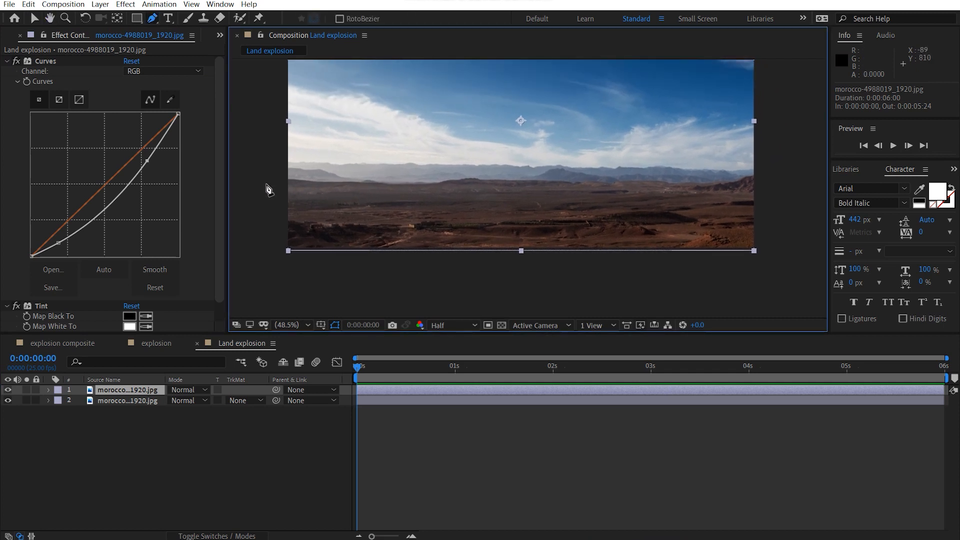
pyautogui.click(266, 167)
pyautogui.click(319, 176)
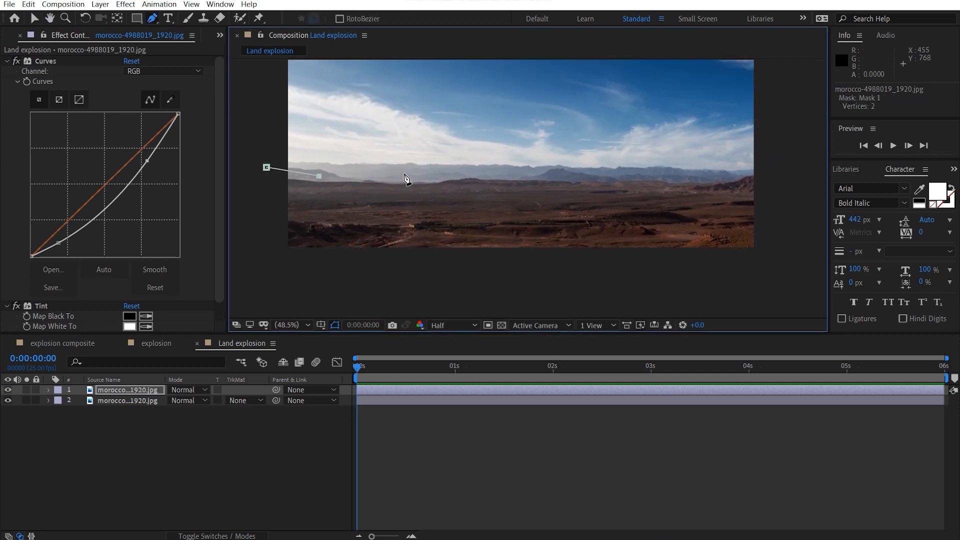
pyautogui.click(405, 174)
pyautogui.click(473, 172)
pyautogui.click(549, 171)
pyautogui.click(609, 174)
pyautogui.click(706, 174)
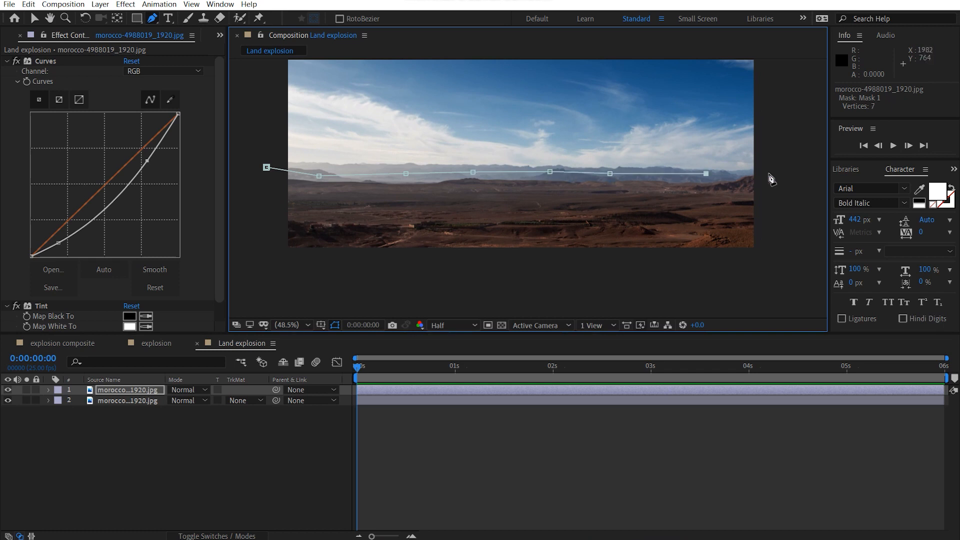
pyautogui.click(768, 174)
pyautogui.click(773, 239)
pyautogui.click(703, 289)
pyautogui.click(462, 294)
pyautogui.click(292, 284)
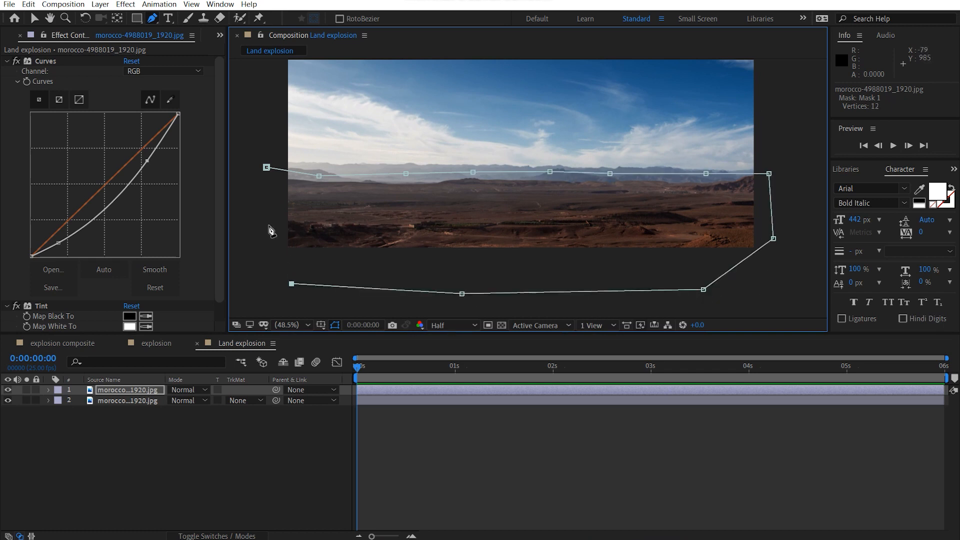
pyautogui.click(269, 225)
pyautogui.click(266, 167)
# - Set the ground mask's feather to 200 pixels
pyautogui.press('f')
pyautogui.click(187, 410)
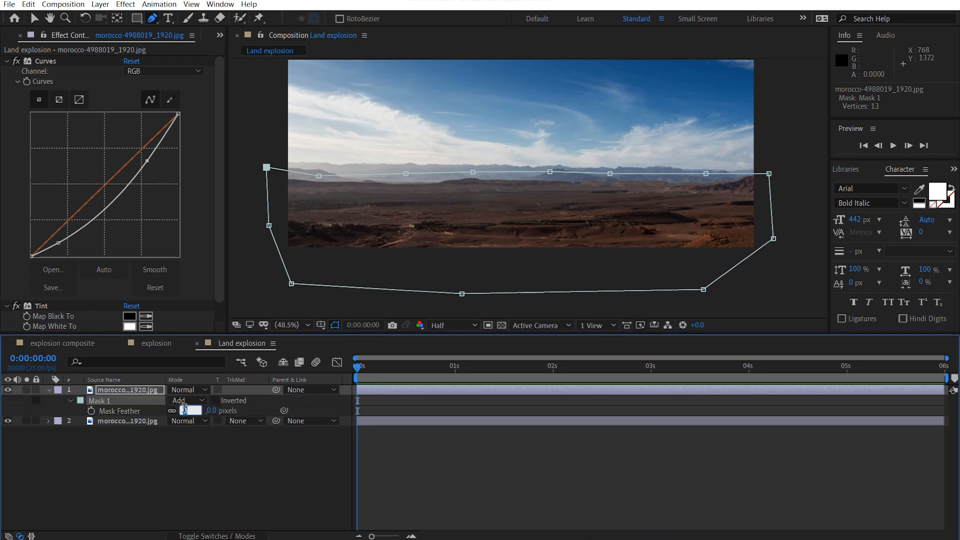
pyautogui.write('200')
pyautogui.press('Return')
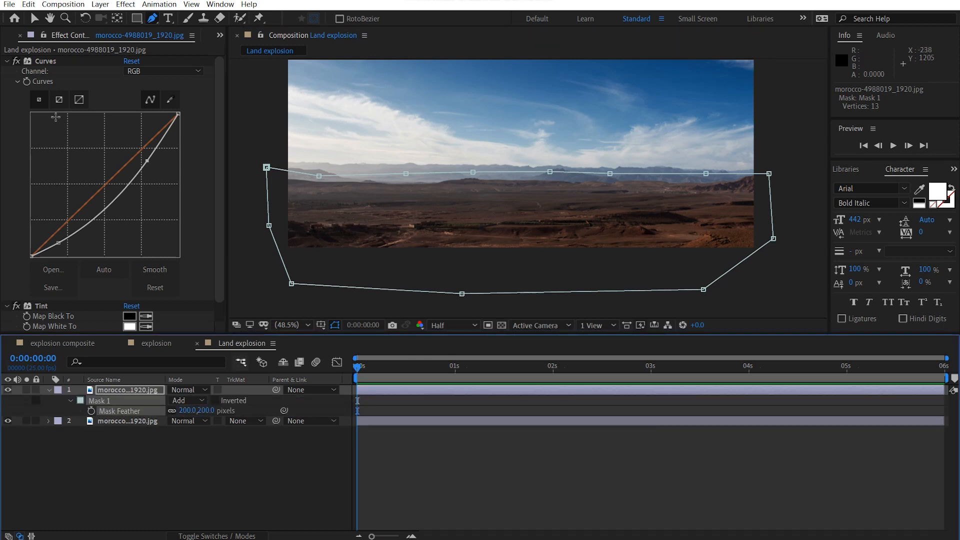
# - Add a second Curves effect to the masked morocco layer and raise its RGB curve to brighten the ground
pyautogui.click(7, 61)
pyautogui.click(6, 72)
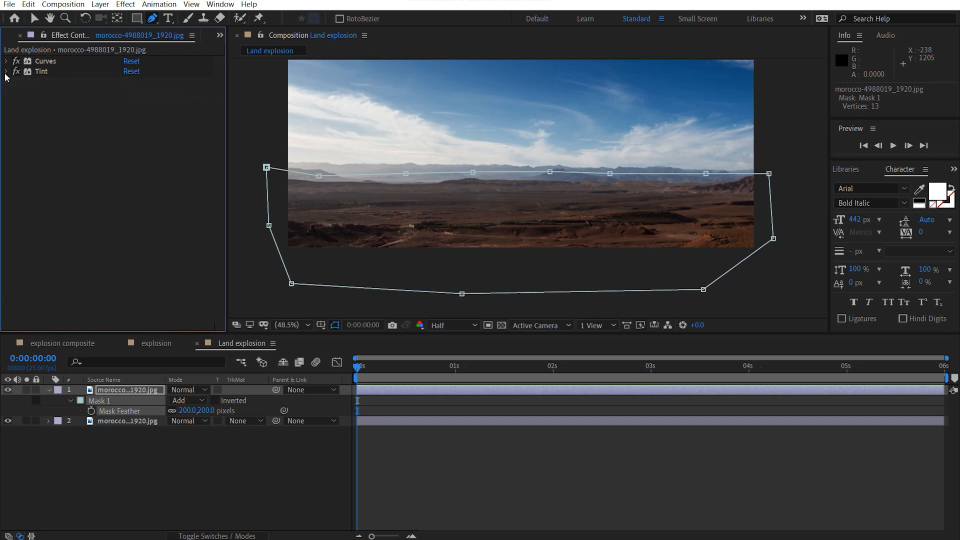
pyautogui.click(52, 104)
pyautogui.hotkey('ctrl', 'space')
pyautogui.write('cur')
pyautogui.press('Return')
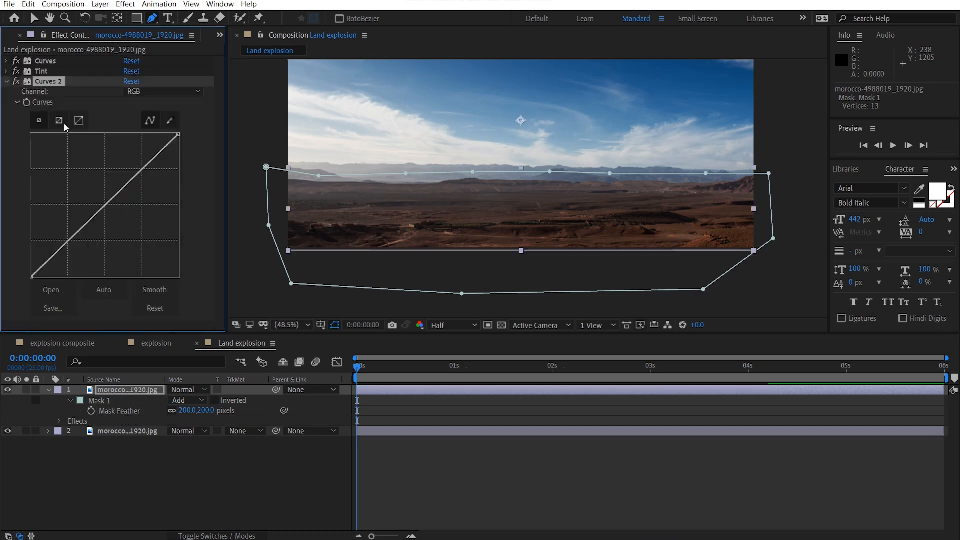
pyautogui.press('v')
pyautogui.moveTo(96, 215); pyautogui.dragTo(78, 197)
pyautogui.moveTo(114, 156); pyautogui.dragTo(138, 142)
pyautogui.moveTo(45, 245)
pyautogui.mouseDown()
pyautogui.moveTo(38, 253)
pyautogui.moveTo(51, 245)
pyautogui.mouseUp()
pyautogui.moveTo(80, 194); pyautogui.dragTo(79, 204)
pyautogui.click(706, 270)
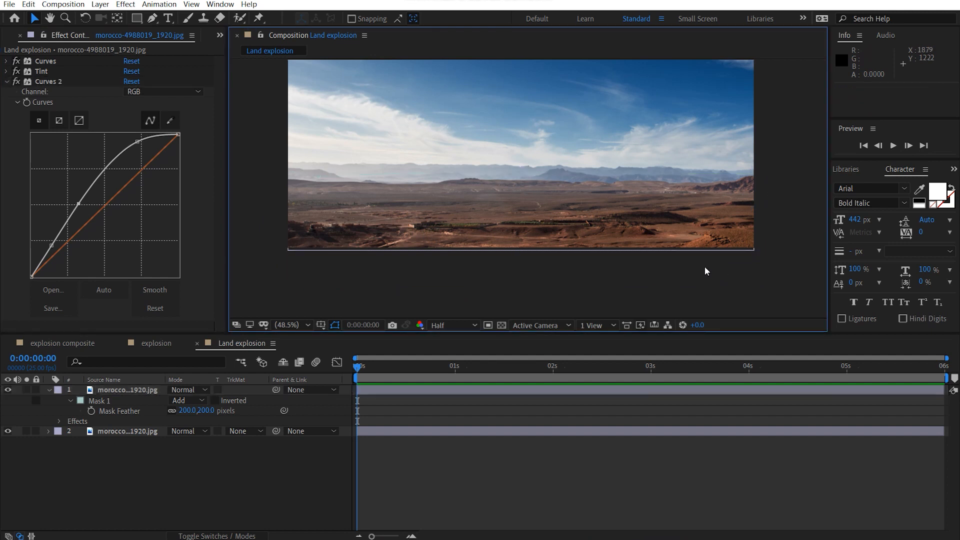
# - Set the ground mask's feather to 250 pixels and hide mask outlines in the composition view
pyautogui.click(189, 412)
pyautogui.write('2')
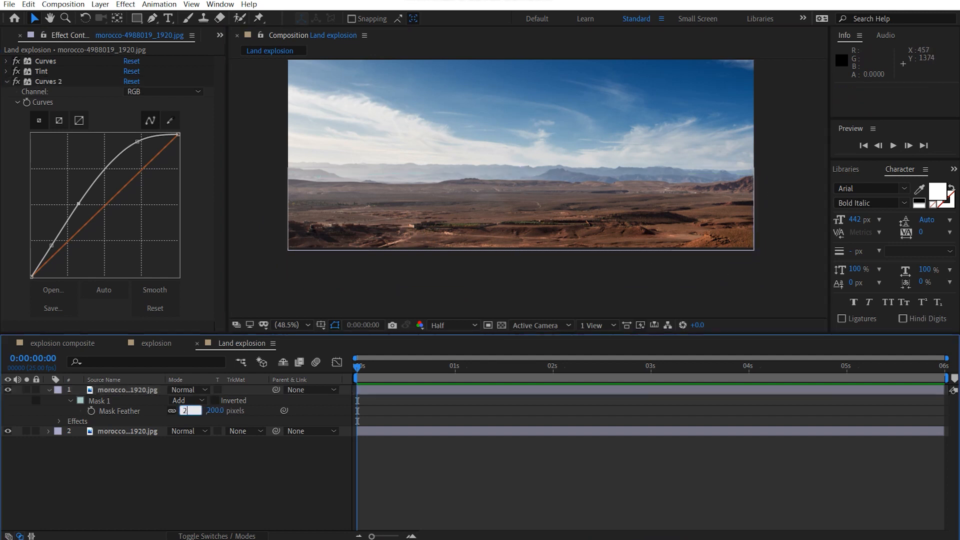
pyautogui.write('50')
pyautogui.press('Return')
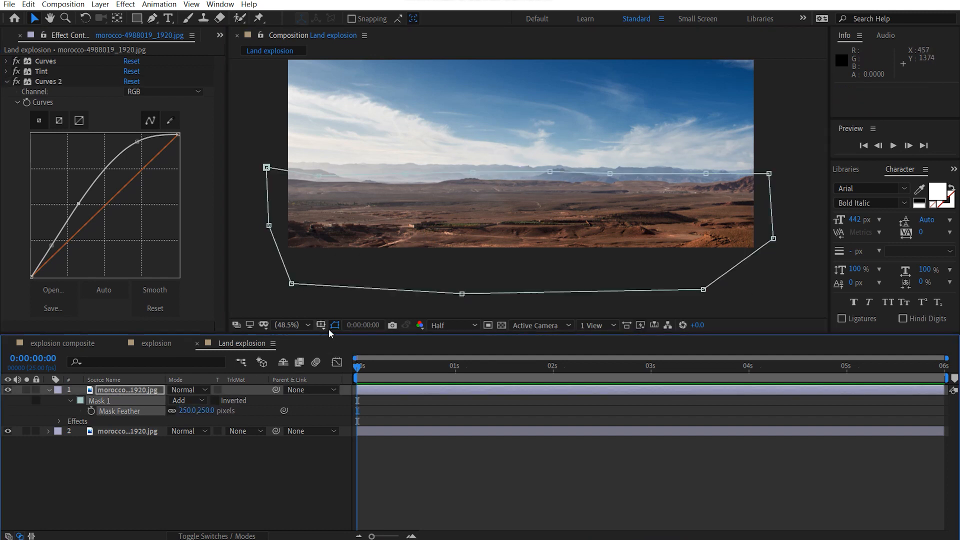
pyautogui.click(334, 326)
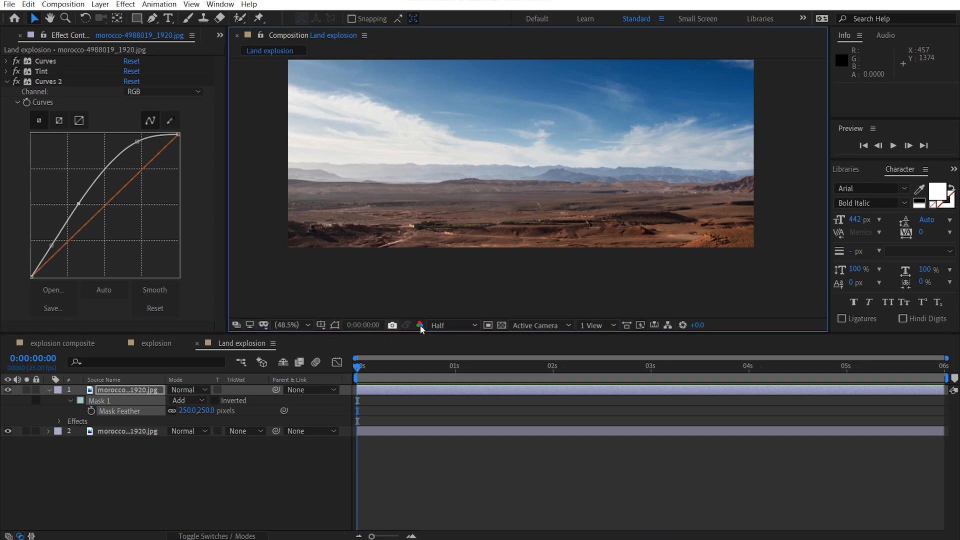
pyautogui.click(302, 325)
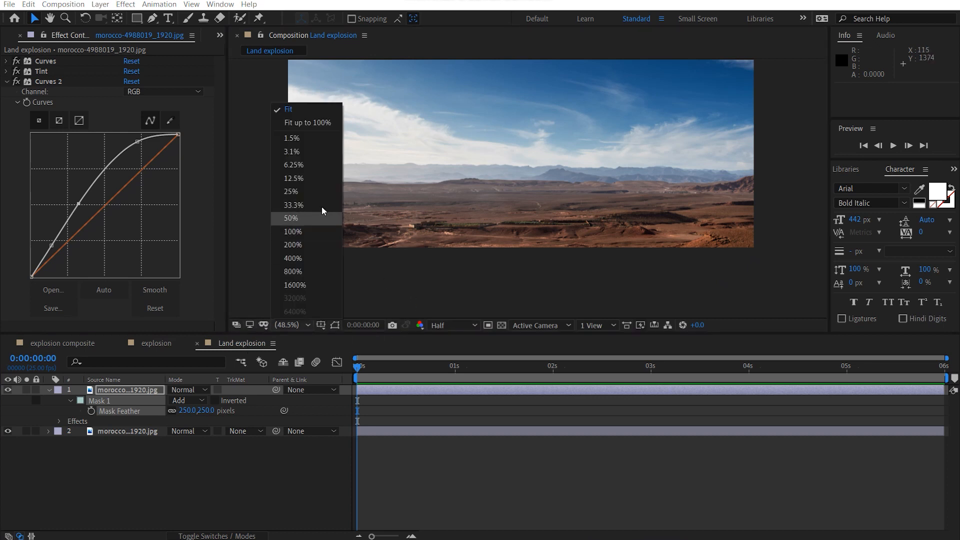
pyautogui.click(318, 109)
pyautogui.moveTo(520, 187); pyautogui.dragTo(527, 254)
pyautogui.click(49, 389)
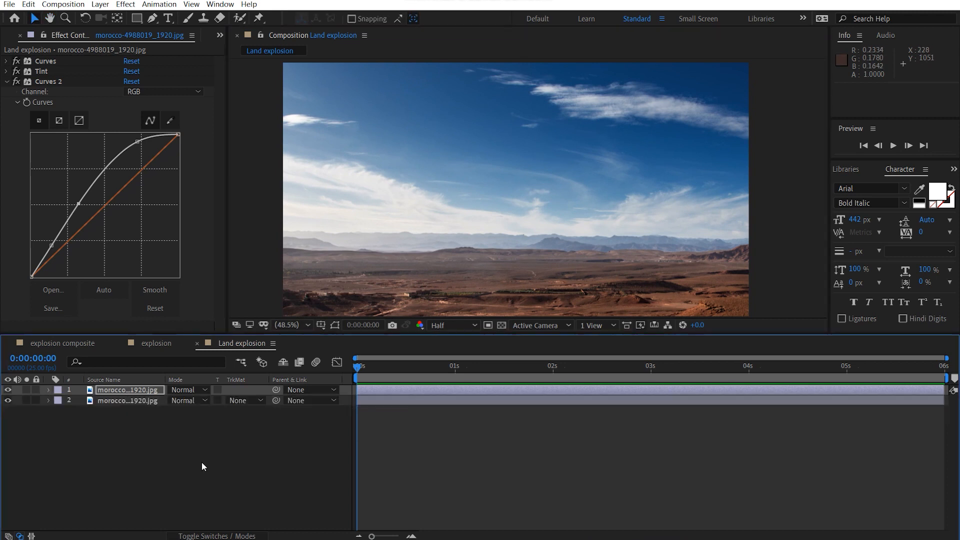
# - Toggle the masked morocco layer's effects off and on to compare the ground with and without grading
pyautogui.click(216, 535)
pyautogui.click(200, 390)
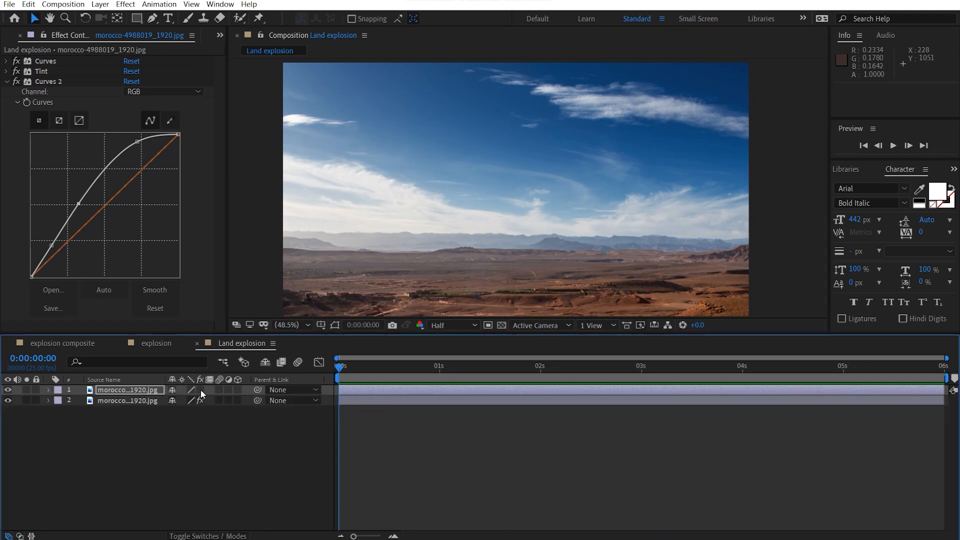
pyautogui.click(200, 389)
pyautogui.click(200, 389)
pyautogui.click(200, 389)
pyautogui.click(200, 390)
pyautogui.click(200, 389)
pyautogui.click(200, 389)
pyautogui.click(200, 390)
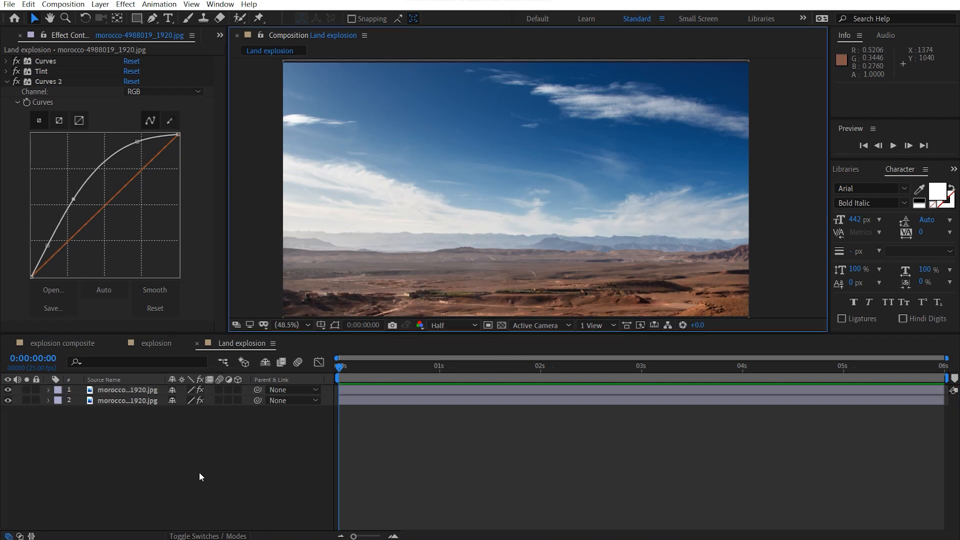
# - Add an adjustment layer above both morocco layers and rename it Levels
pyautogui.click(186, 471)
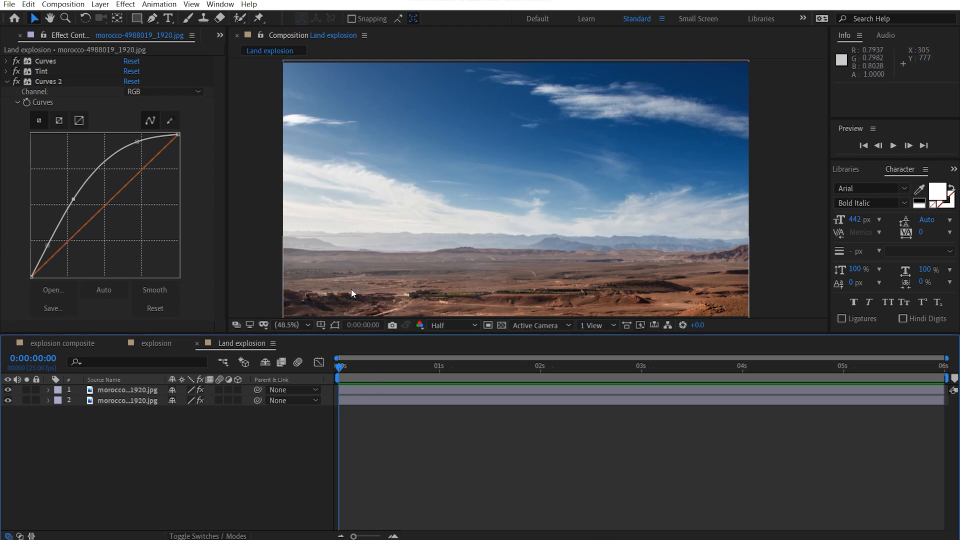
pyautogui.hotkey('ctrl', 'alt', 'y')
pyautogui.click(118, 232)
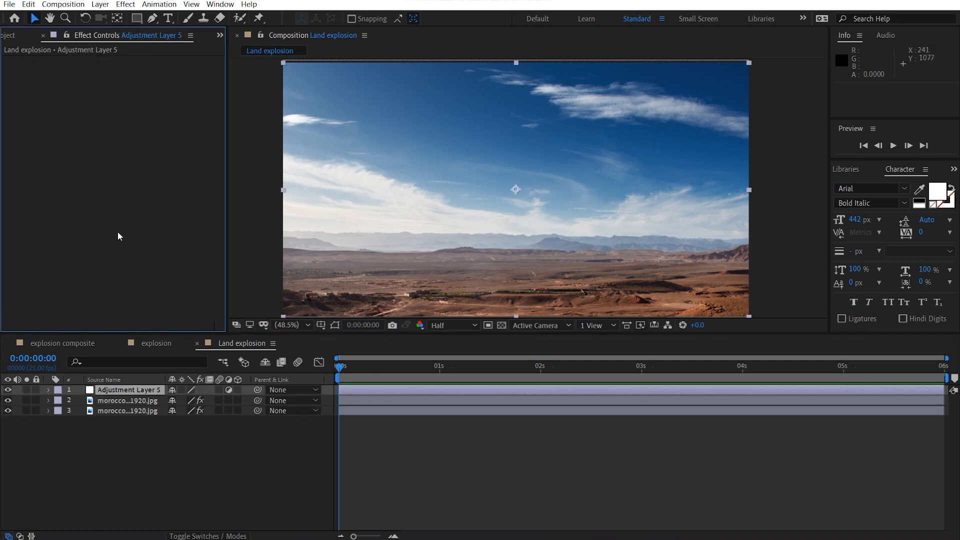
pyautogui.click(126, 390)
pyautogui.press('Return')
pyautogui.write('LEve')
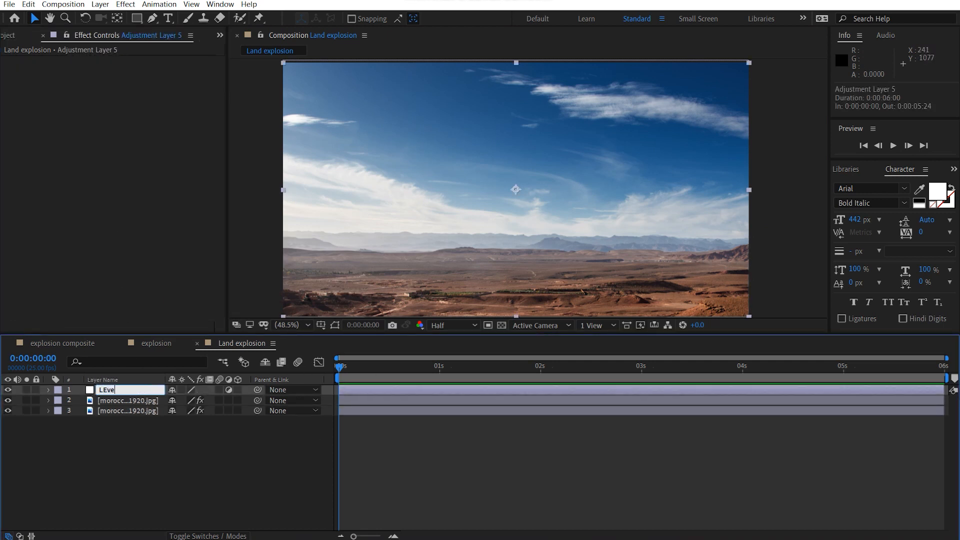
pyautogui.write('ls')
pyautogui.press('Left')
pyautogui.press('Left')
pyautogui.press('Left')
pyautogui.press('Left')
pyautogui.press('BackSpace')
pyautogui.write('e')
pyautogui.click(141, 422)
pyautogui.click(146, 398)
pyautogui.click(148, 391)
# - Apply a Levels effect to the Levels adjustment layer
pyautogui.click(136, 244)
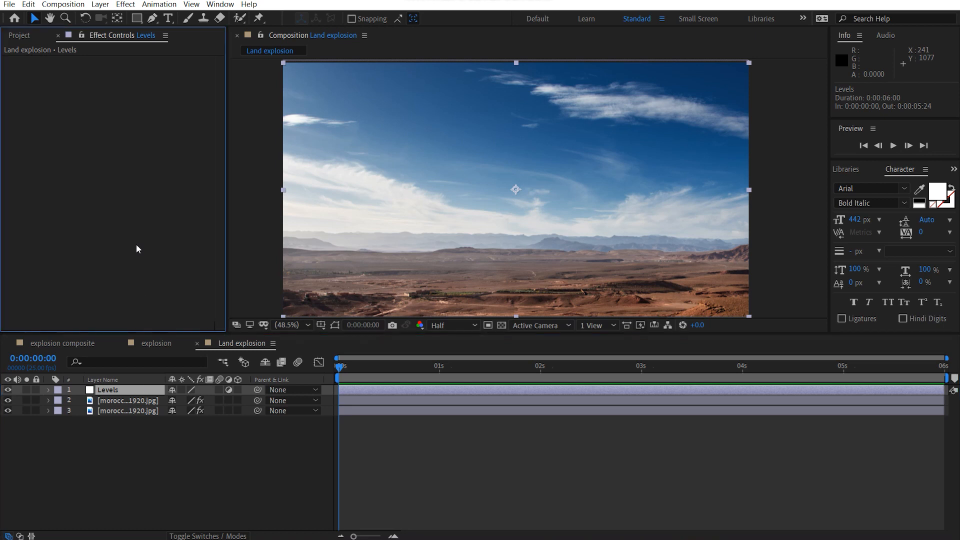
pyautogui.hotkey('ctrl', 'space')
pyautogui.write('level')
pyautogui.press('Return')
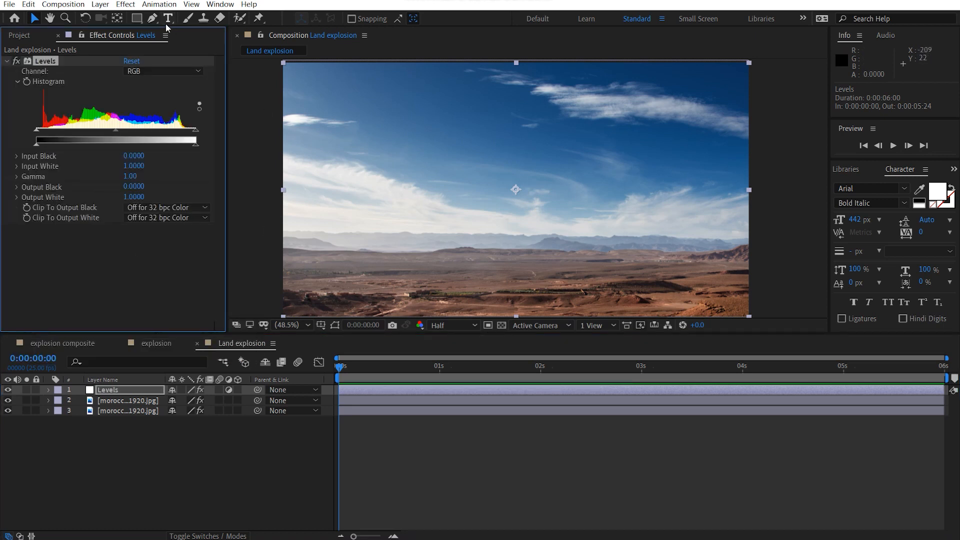
# - Draw a closed Pen mask on the Levels layer around the bright clouds on the image's left side, down to the horizon
pyautogui.click(153, 19)
pyautogui.moveTo(340, 117); pyautogui.dragTo(406, 112)
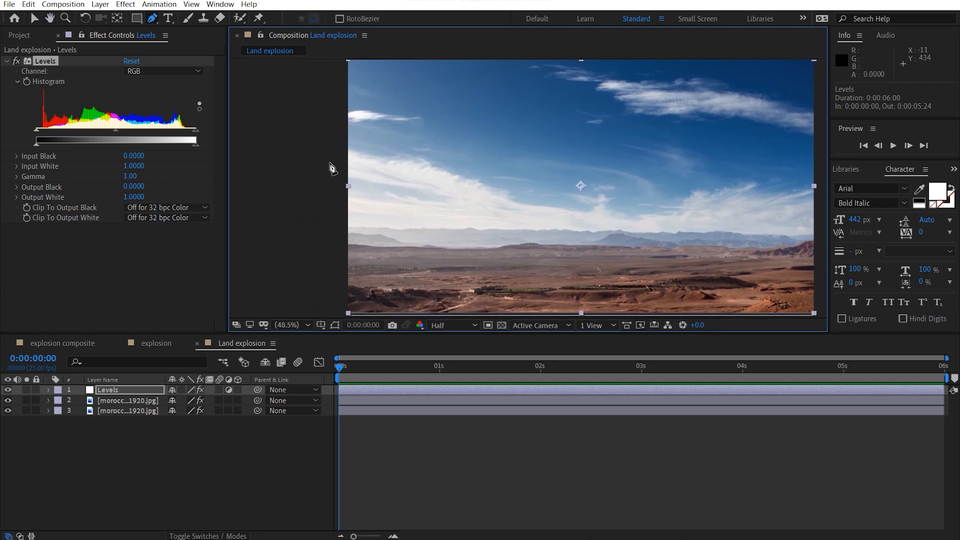
pyautogui.click(313, 139)
pyautogui.click(421, 152)
pyautogui.click(465, 164)
pyautogui.click(553, 205)
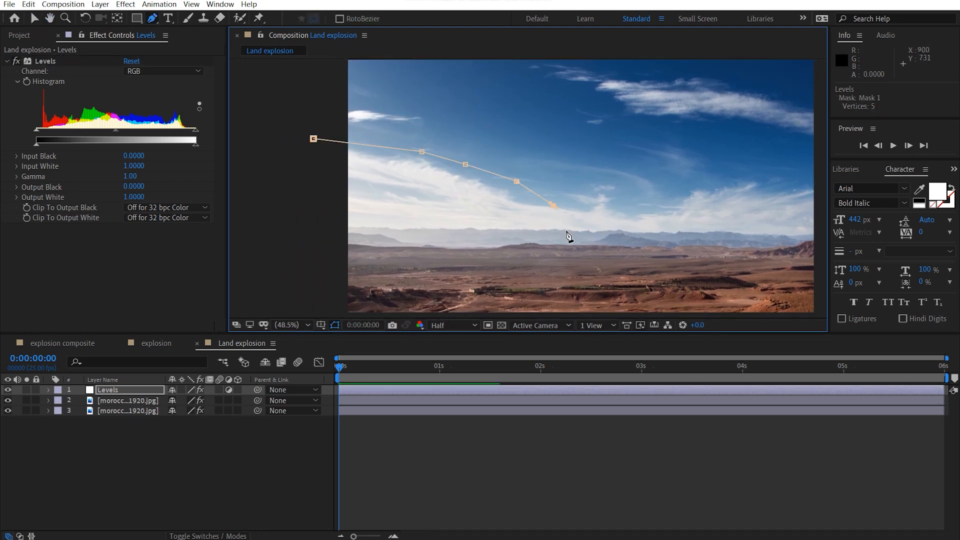
pyautogui.click(566, 231)
pyautogui.click(565, 246)
pyautogui.click(464, 246)
pyautogui.click(387, 240)
pyautogui.click(314, 240)
pyautogui.click(283, 221)
pyautogui.click(313, 139)
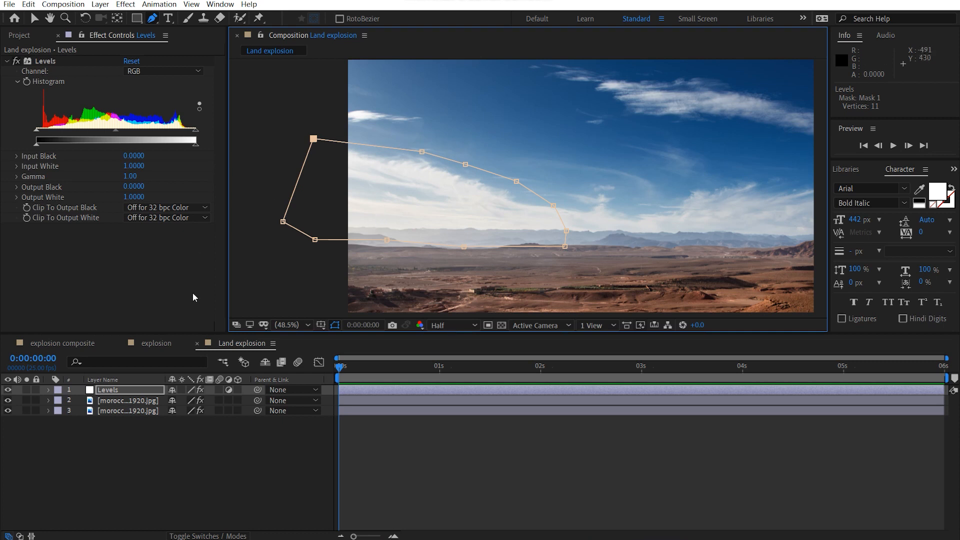
# - Lower the Levels effect's Output White to 0.8784 and set the cloud mask's feather to 100 pixels
pyautogui.press('v')
pyautogui.moveTo(195, 143); pyautogui.dragTo(176, 146)
pyautogui.press('f')
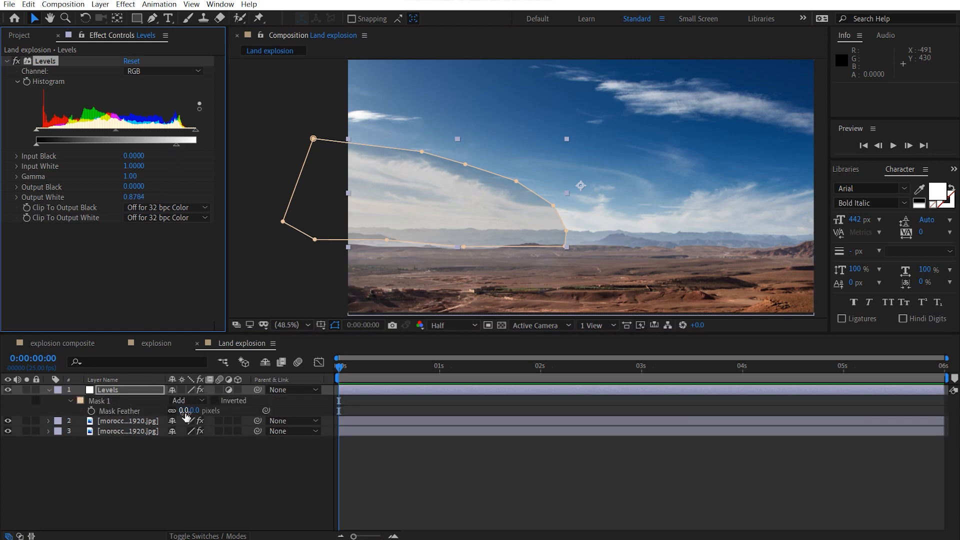
pyautogui.moveTo(184, 411); pyautogui.dragTo(218, 415)
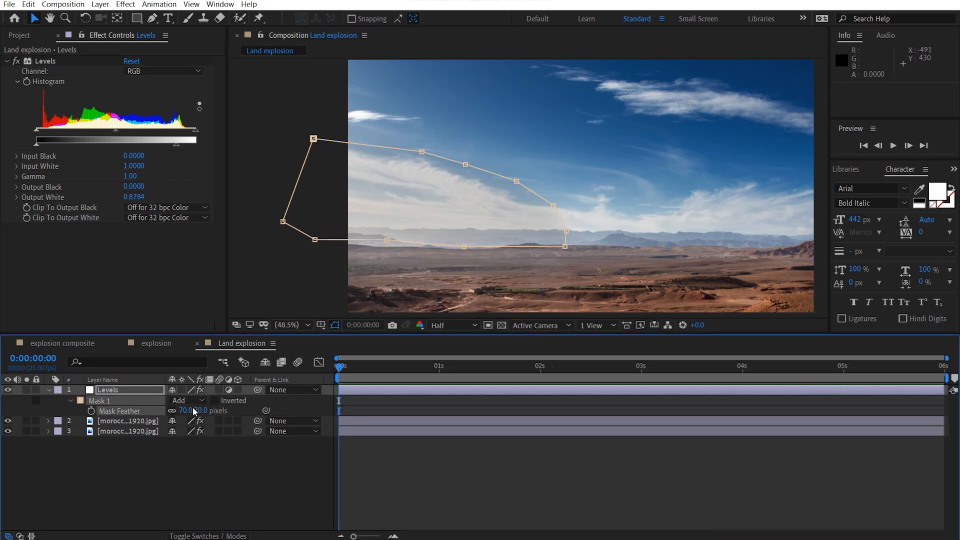
pyautogui.click(202, 409)
pyautogui.press('Return')
pyautogui.click(272, 292)
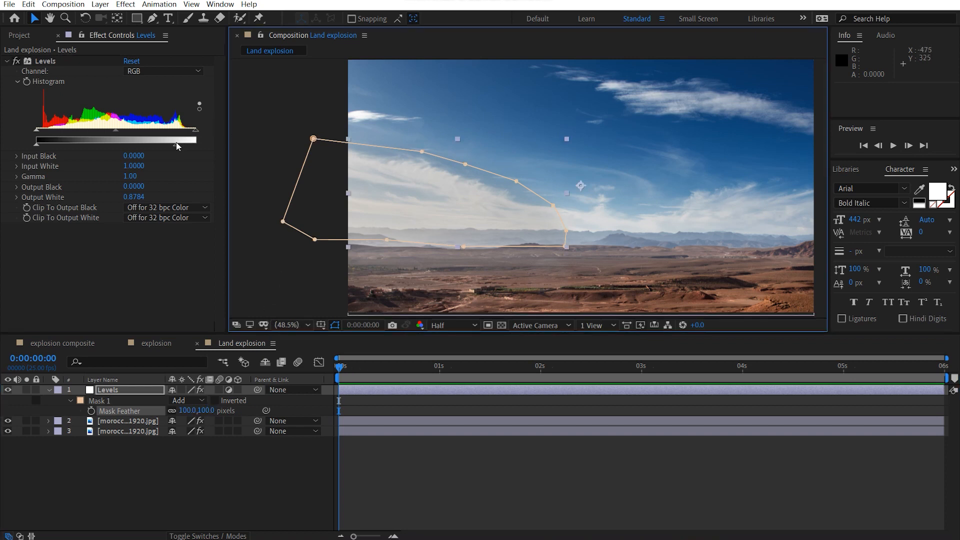
# - Fine-tune the Levels effect's Output White to 0.8941, checking how the masked clouds blend with the sky
pyautogui.moveTo(177, 144); pyautogui.dragTo(186, 145)
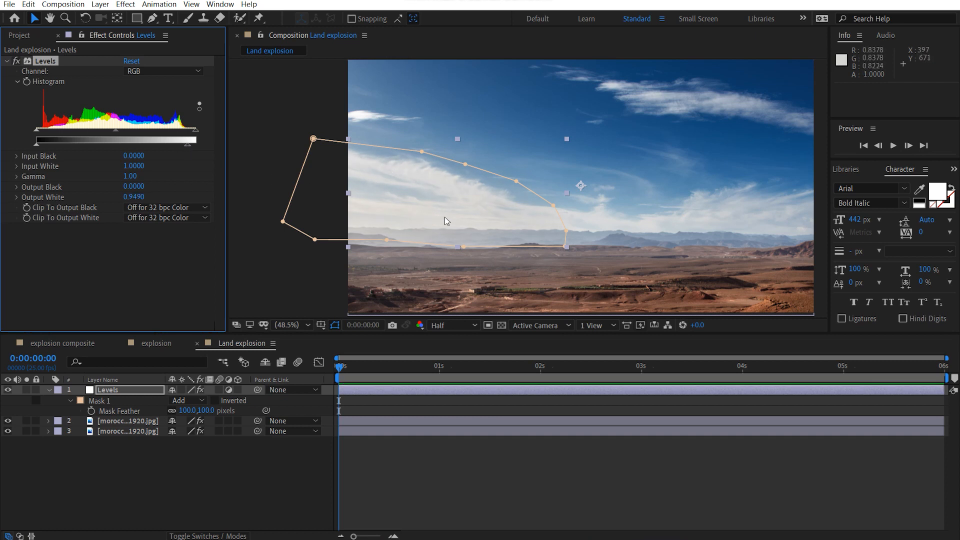
pyautogui.scroll(3, 470, 211)
pyautogui.press('h')
pyautogui.moveTo(470, 209); pyautogui.dragTo(520, 202)
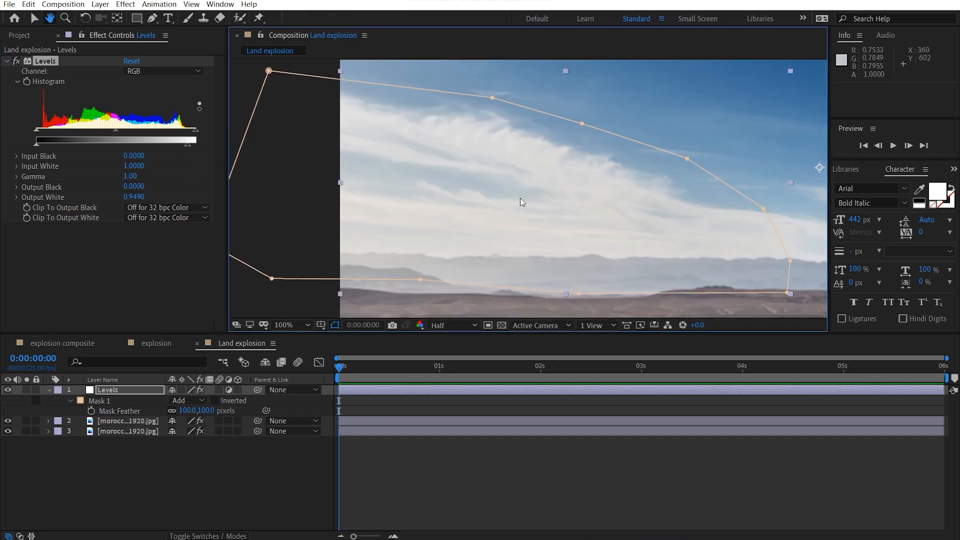
pyautogui.press('v')
pyautogui.moveTo(187, 143); pyautogui.dragTo(184, 145)
pyautogui.scroll(-2, 457, 185)
pyautogui.moveTo(530, 187); pyautogui.dragTo(513, 190)
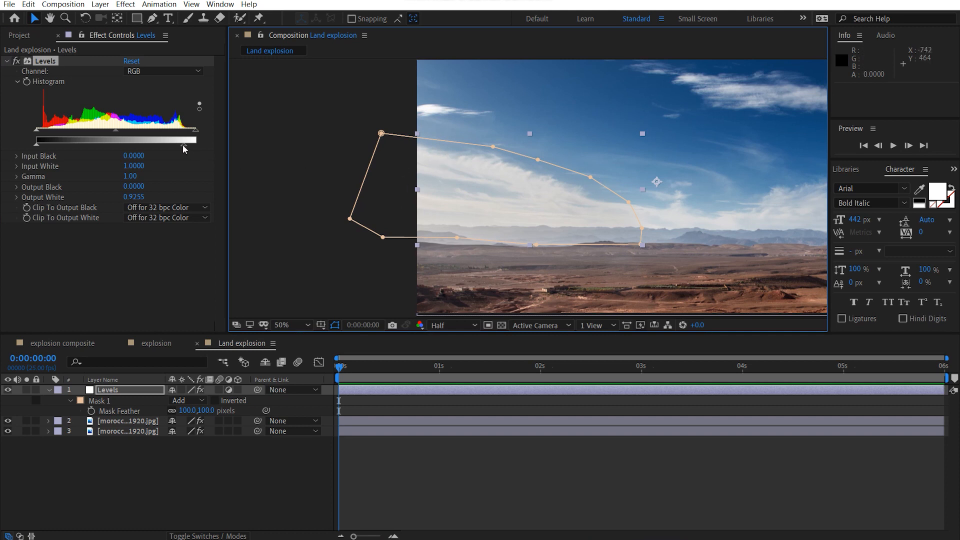
pyautogui.moveTo(182, 145); pyautogui.dragTo(179, 145)
pyautogui.click(305, 177)
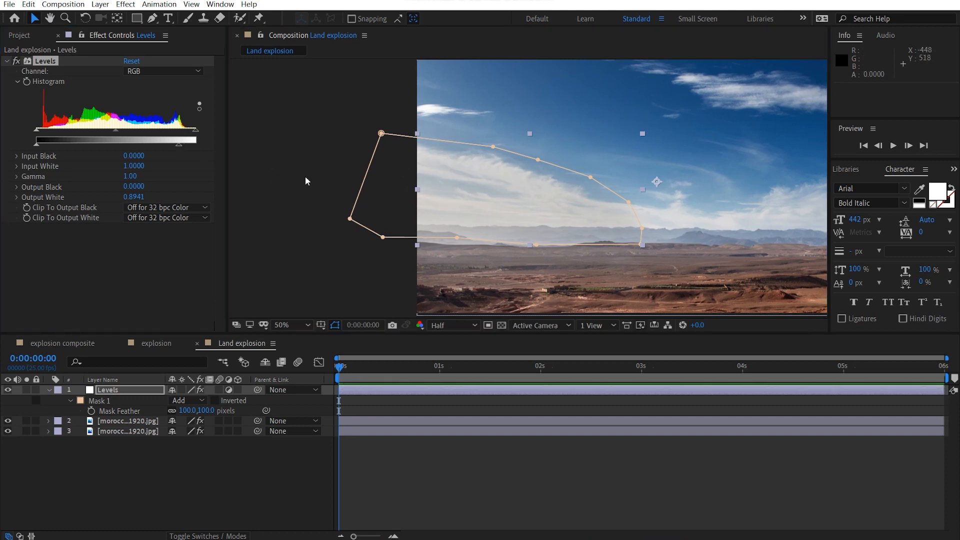
# - Add the [0001-0109].png sequence to the Land explosion composition as the uppermost layer
pyautogui.moveTo(533, 196); pyautogui.dragTo(427, 187)
pyautogui.press('v')
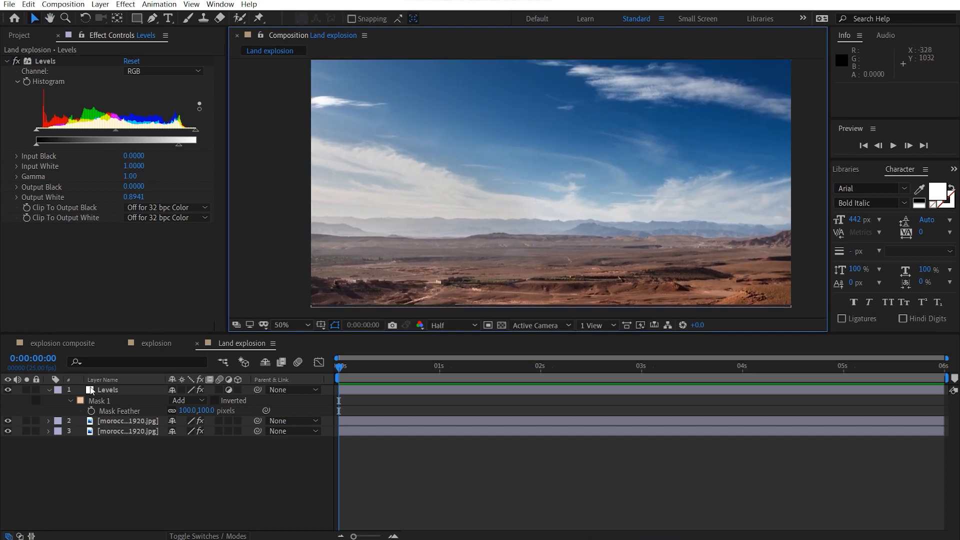
pyautogui.click(50, 390)
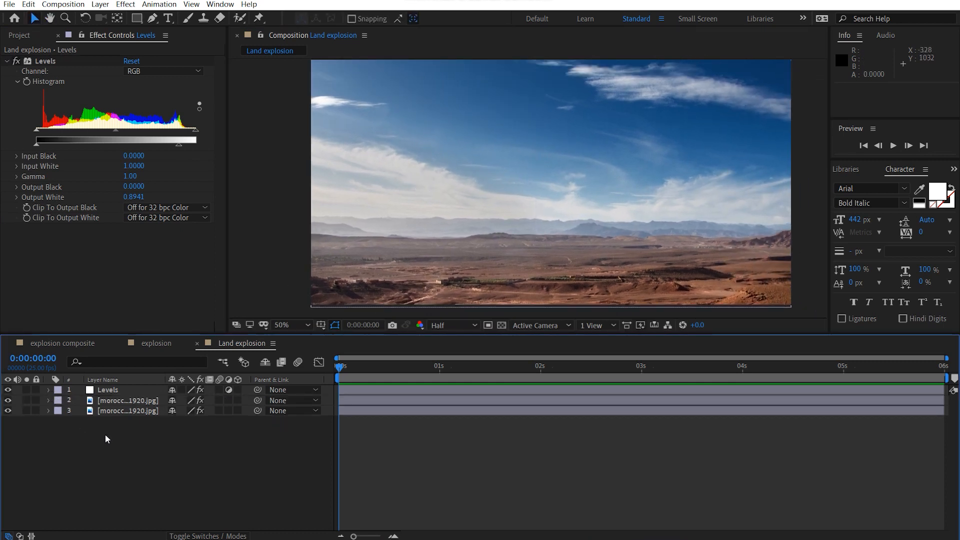
pyautogui.click(48, 38)
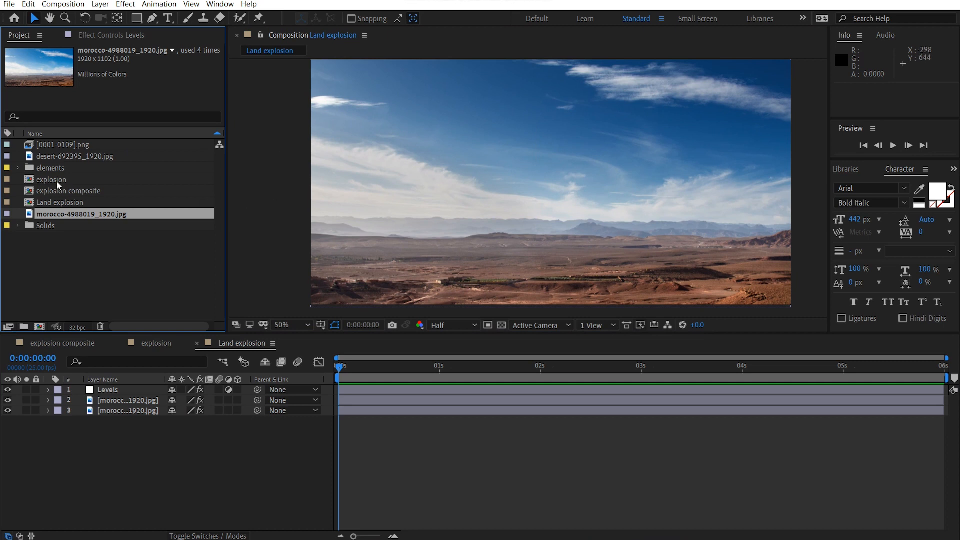
pyautogui.click(97, 146)
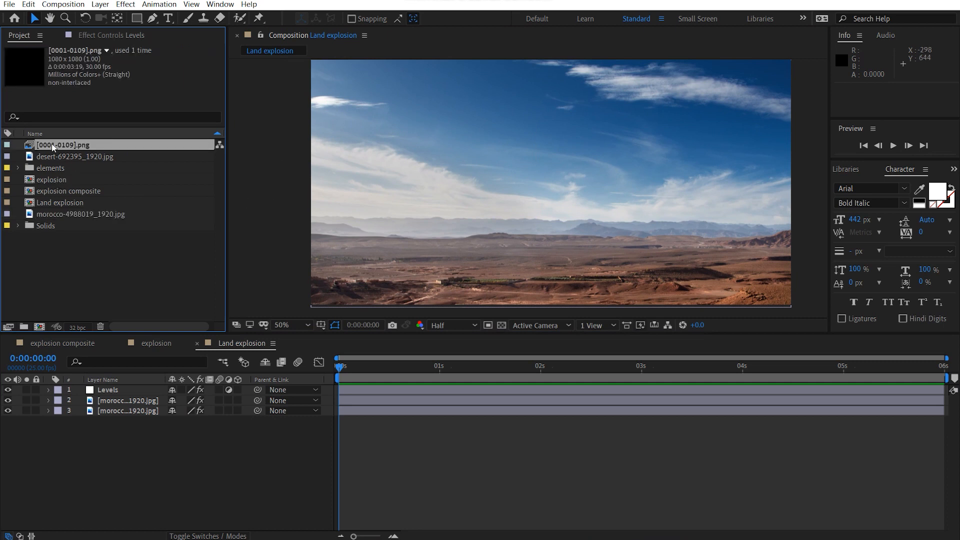
pyautogui.moveTo(52, 143); pyautogui.dragTo(157, 352)
pyautogui.moveTo(134, 384); pyautogui.dragTo(132, 385)
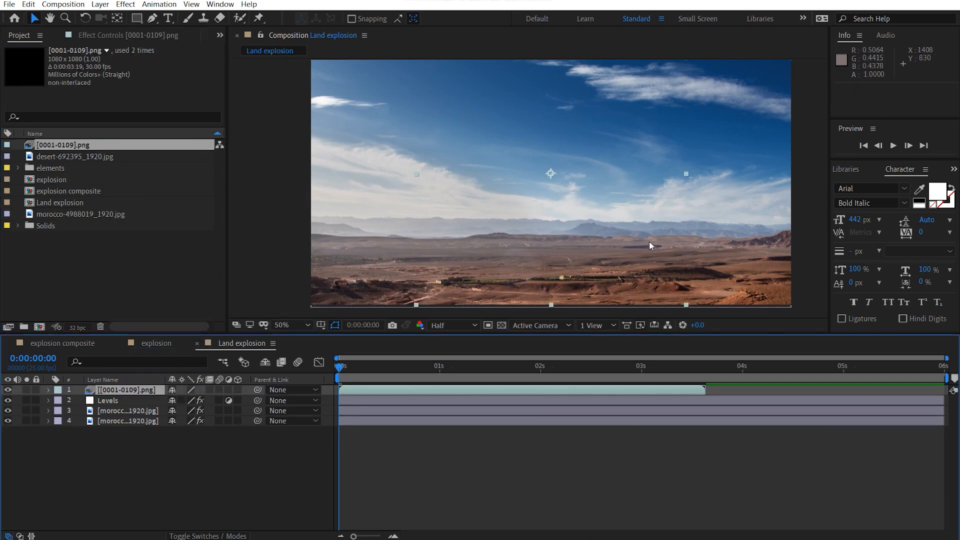
# - Time-stretch the [0001-0109].png layer with a stretch factor of 120
pyautogui.rightClick(144, 390)
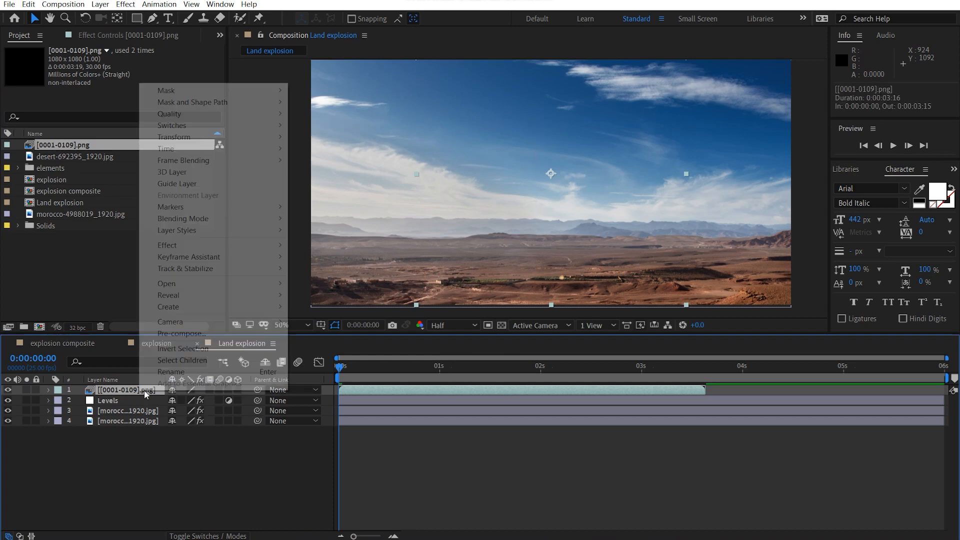
pyautogui.moveTo(172, 148)
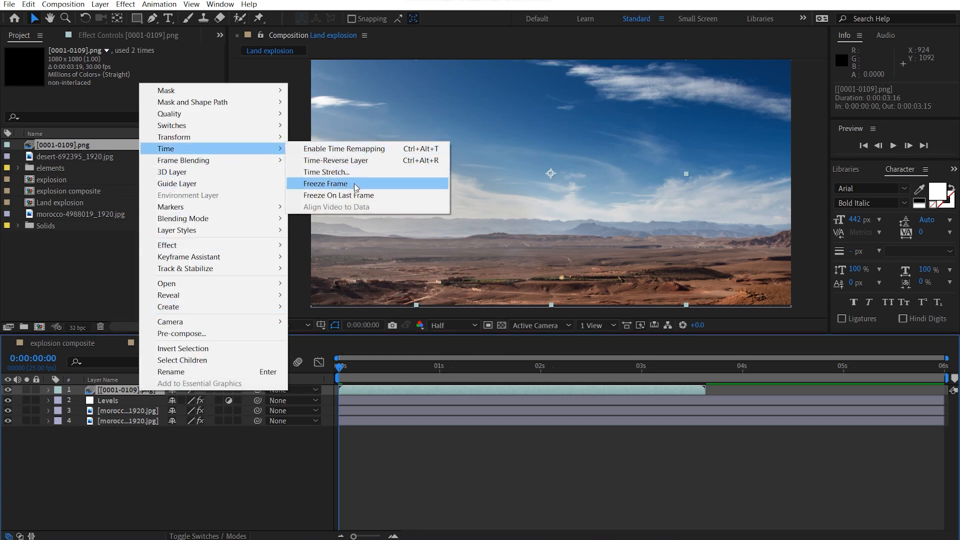
pyautogui.click(380, 172)
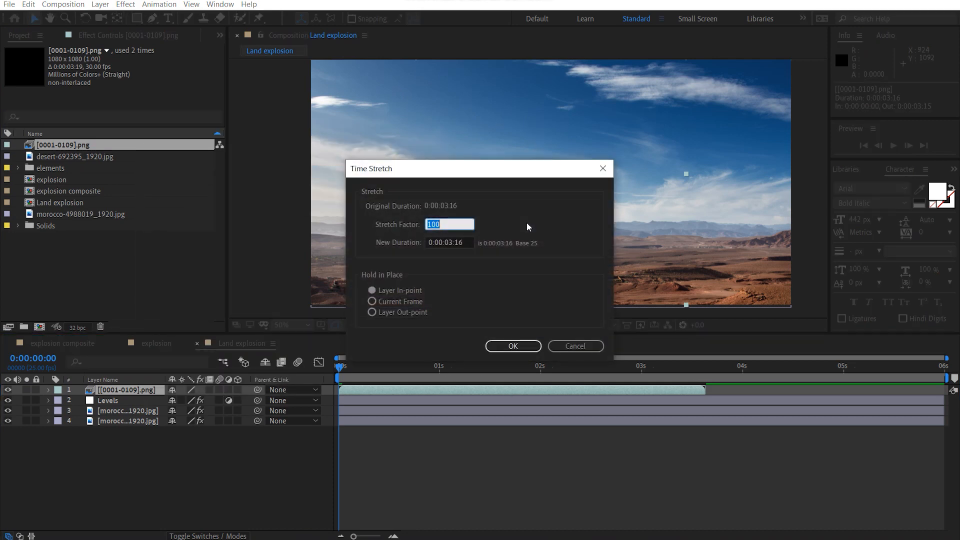
pyautogui.write('120')
pyautogui.press('Return')
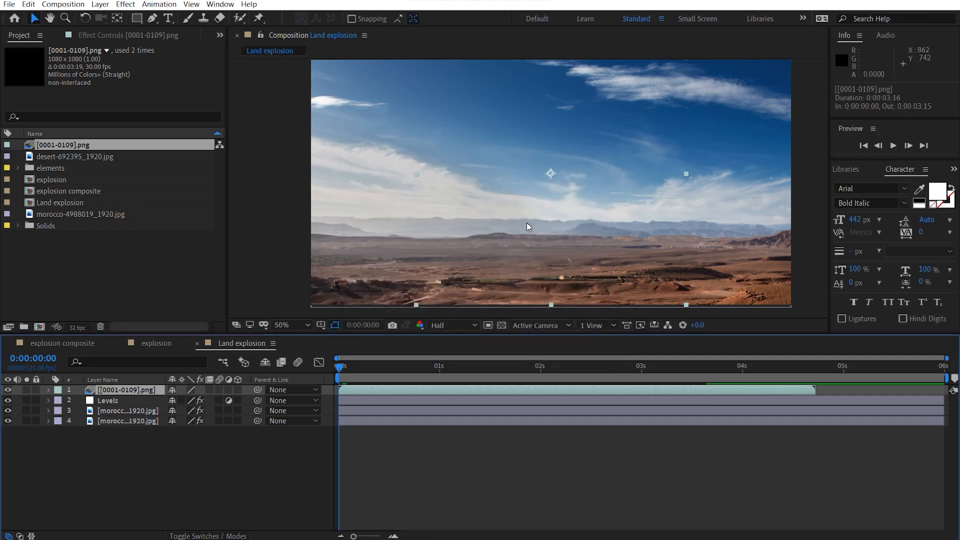
# - Shift the image sequence to start at 0:00:01:07 and end with the composition, and begin the work area at its first frame
pyautogui.moveTo(433, 391); pyautogui.dragTo(562, 380)
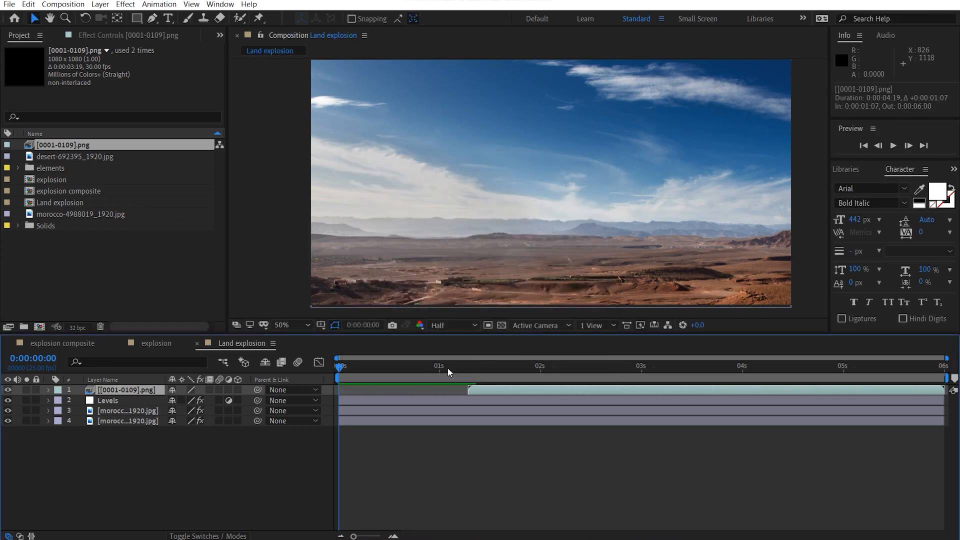
pyautogui.moveTo(464, 367); pyautogui.dragTo(469, 366)
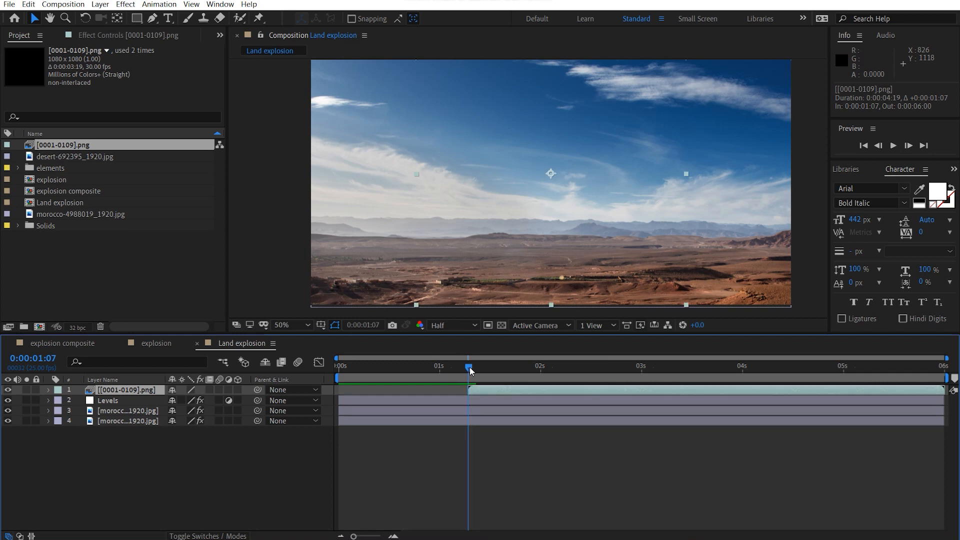
pyautogui.press('b')
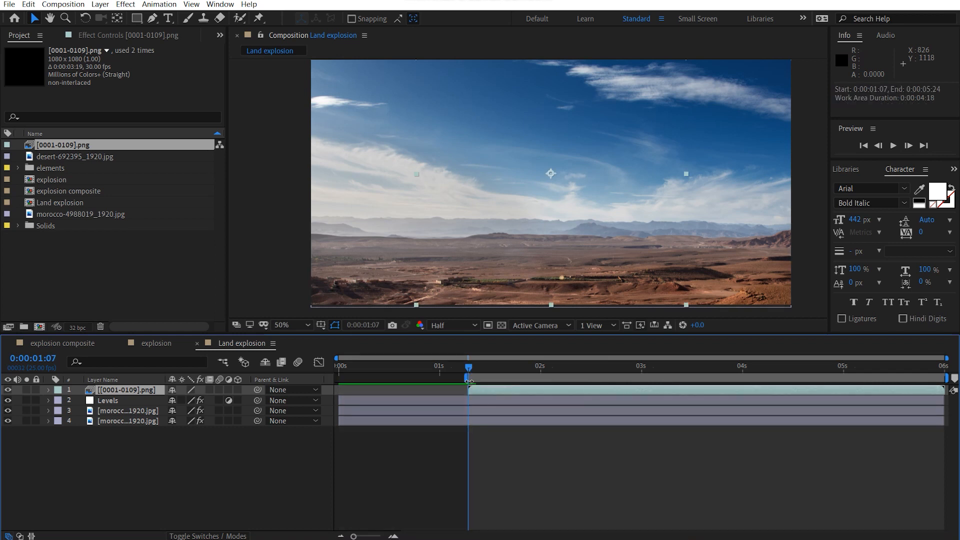
pyautogui.press('space')
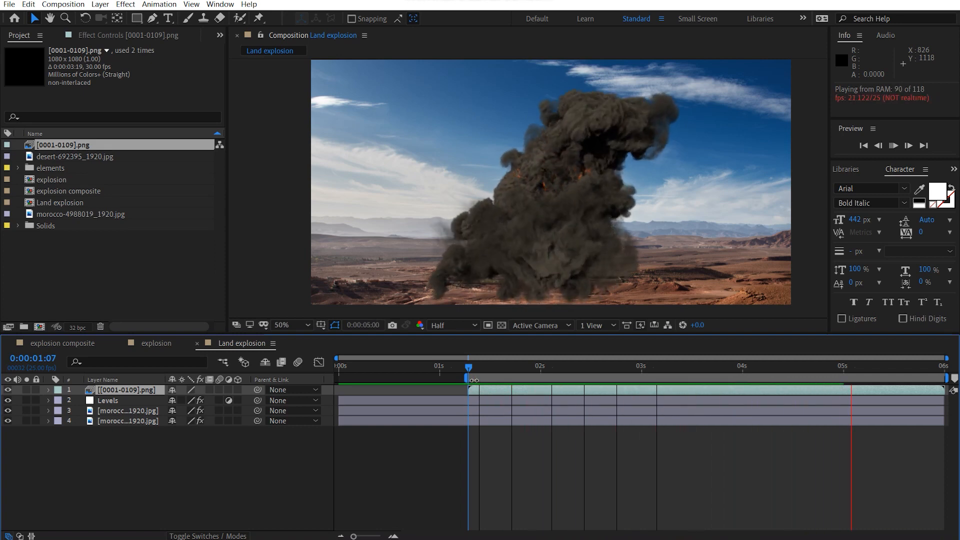
pyautogui.press('space')
# - Raise the explosion to about position 934, 394 so its base sits farther back in the desert, and preview it
pyautogui.moveTo(530, 368); pyautogui.dragTo(856, 367)
pyautogui.moveTo(583, 265); pyautogui.dragTo(576, 221)
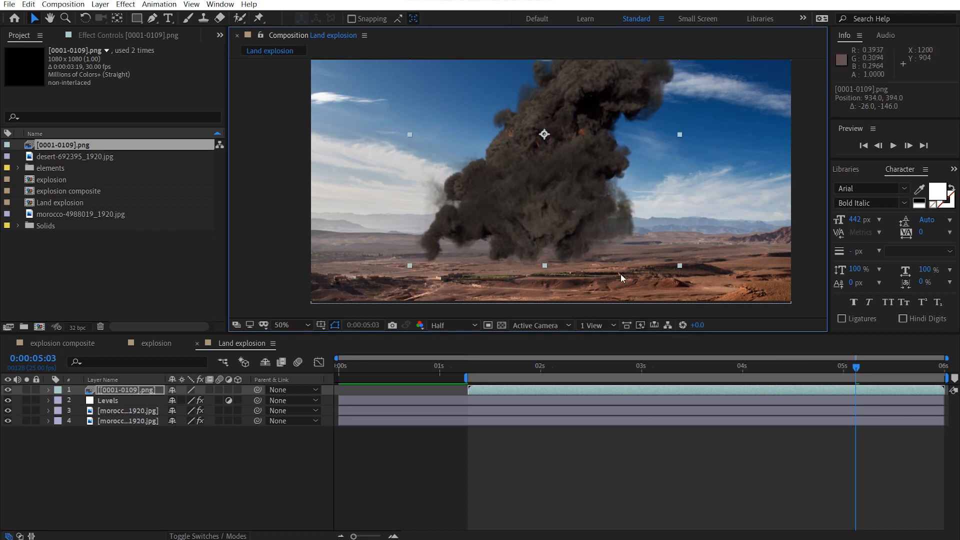
pyautogui.click(472, 369)
pyautogui.press('space')
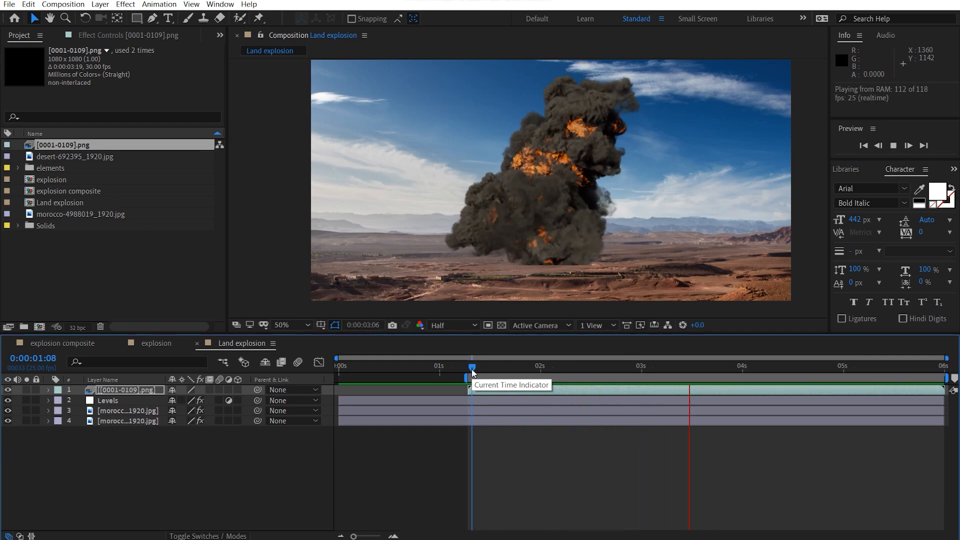
# - Apply a Curves effect to the [0001-0109].png layer at about 0:00:05:02
pyautogui.moveTo(522, 367); pyautogui.dragTo(851, 352)
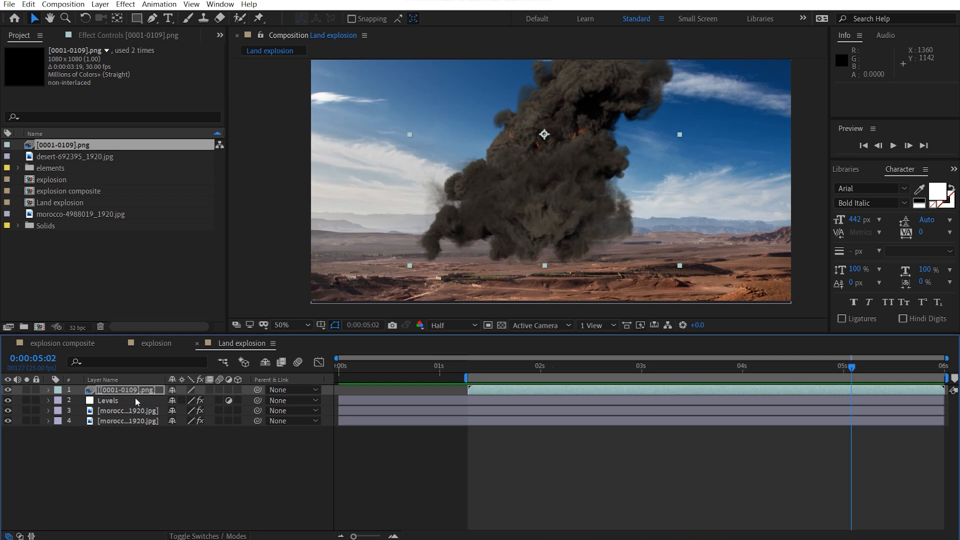
pyautogui.click(106, 34)
pyautogui.hotkey('ctrl', 'space')
pyautogui.write('curves')
pyautogui.press('Return')
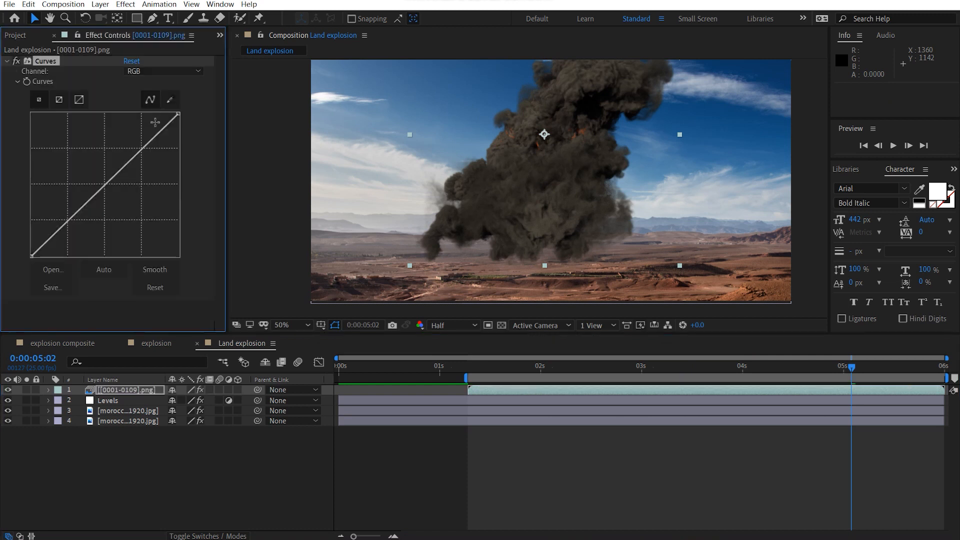
# - Pull the Curves effect's Alpha curve below the diagonal to thin the smoke edges, checking them up close at full resolution
pyautogui.click(156, 74)
pyautogui.click(159, 131)
pyautogui.moveTo(152, 151); pyautogui.dragTo(119, 206)
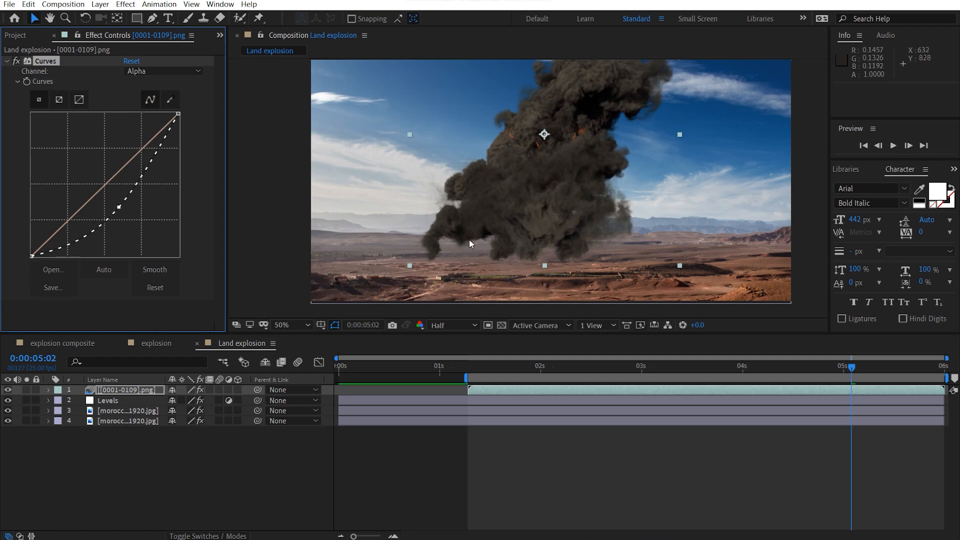
pyautogui.scroll(3, 470, 244)
pyautogui.scroll(-3, 488, 240)
pyautogui.scroll(4, 438, 188)
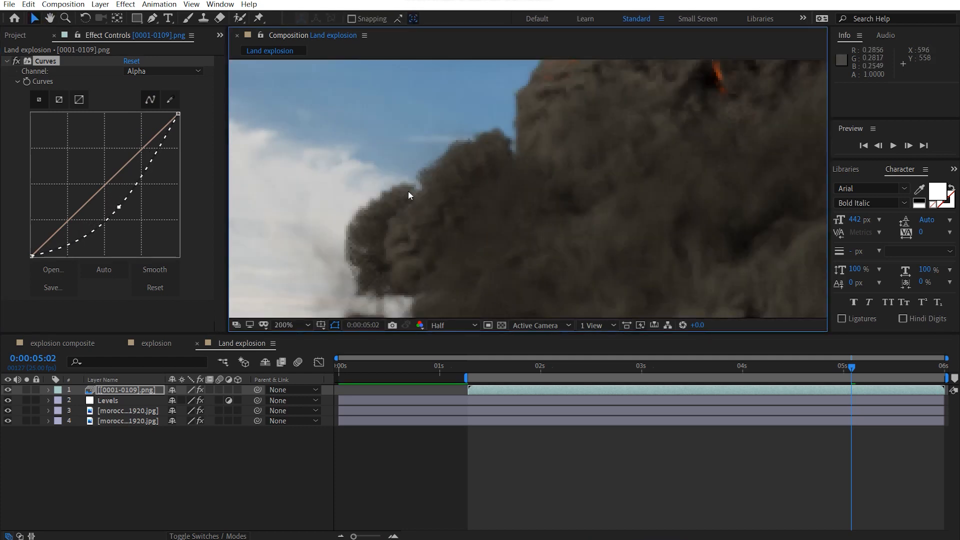
pyautogui.moveTo(118, 206)
pyautogui.mouseDown()
pyautogui.moveTo(121, 214)
pyautogui.moveTo(113, 189)
pyautogui.moveTo(121, 225)
pyautogui.moveTo(116, 208)
pyautogui.moveTo(125, 205)
pyautogui.mouseUp()
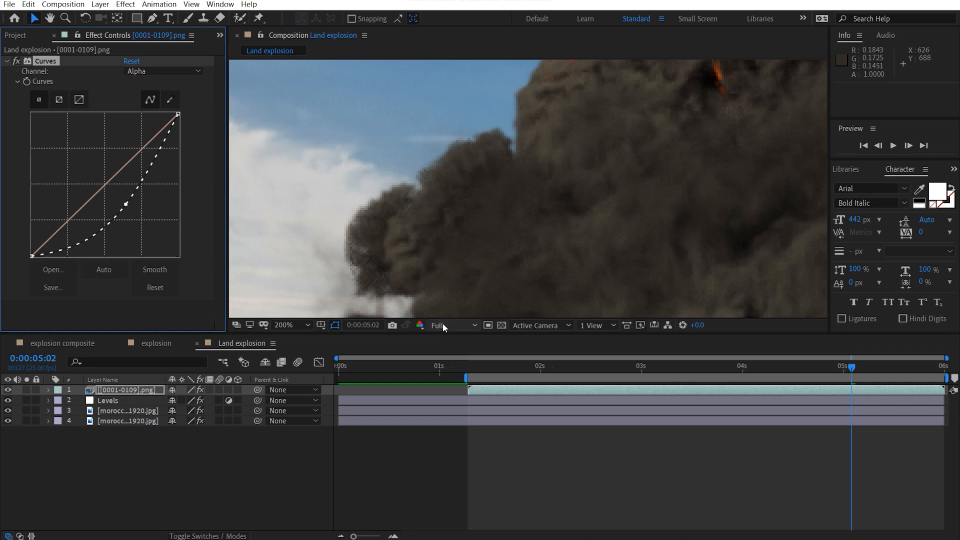
# - Raise the midpoint of the Curves effect's RGB curve to brighten the smoke, checking its match with the background
pyautogui.click(171, 71)
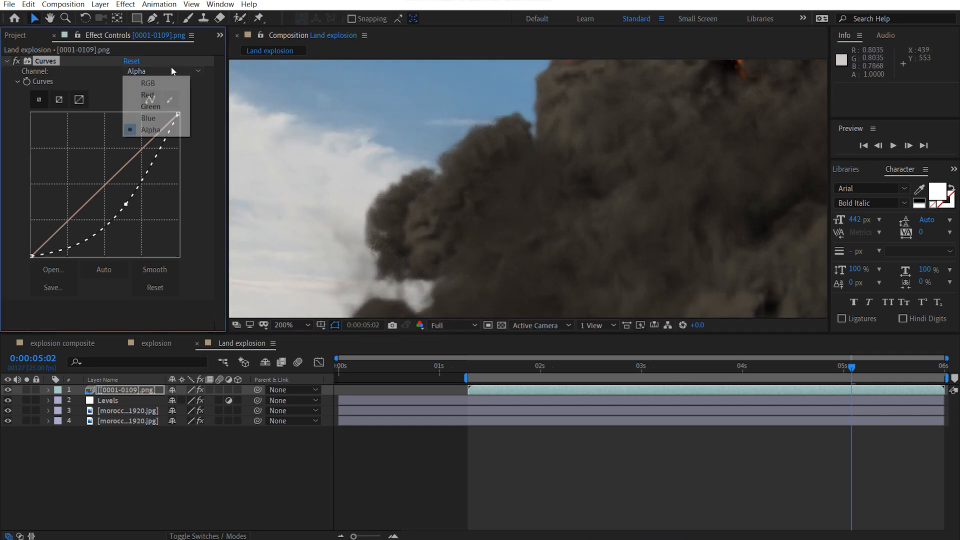
pyautogui.click(149, 83)
pyautogui.moveTo(98, 185); pyautogui.dragTo(88, 187)
pyautogui.scroll(-1, 471, 169)
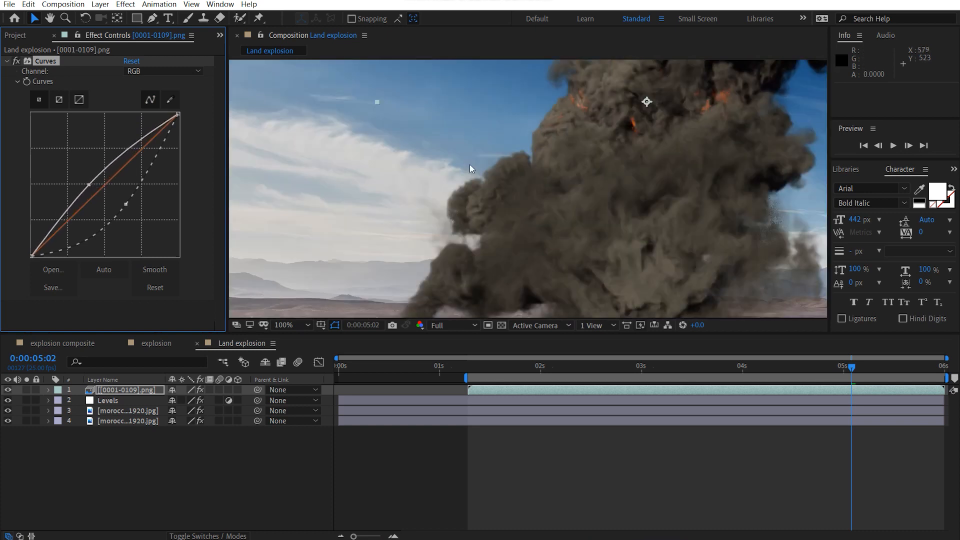
pyautogui.moveTo(589, 195); pyautogui.dragTo(450, 268)
pyautogui.moveTo(577, 210); pyautogui.dragTo(466, 131)
pyautogui.press('v')
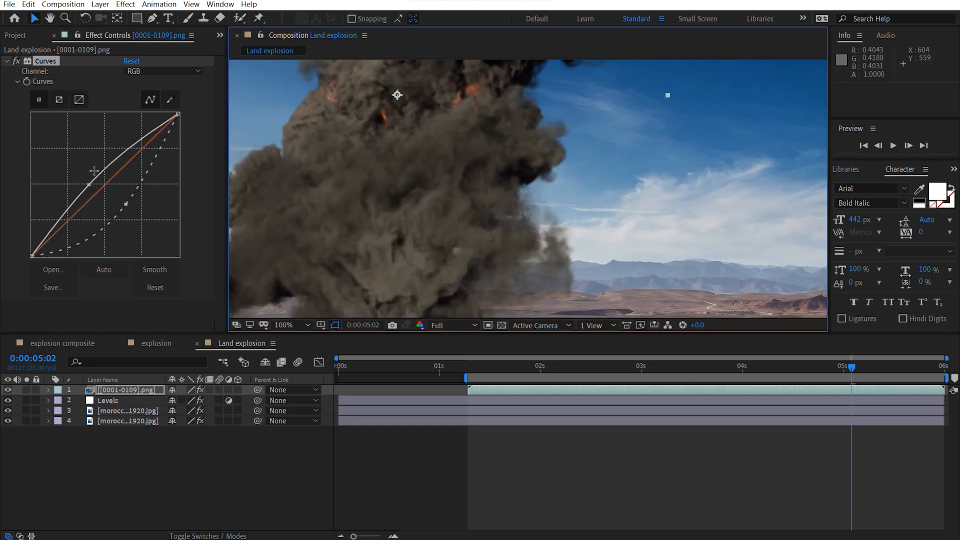
pyautogui.moveTo(88, 186); pyautogui.dragTo(84, 187)
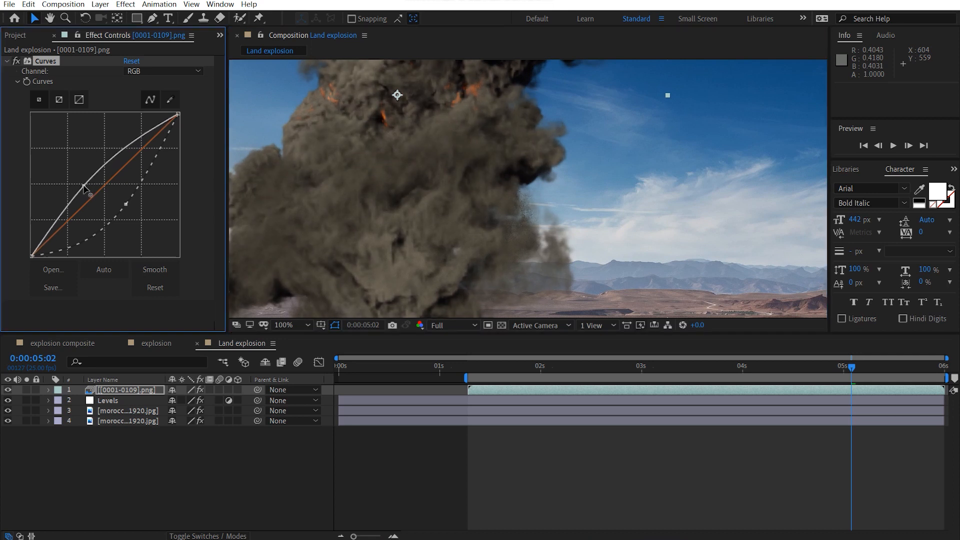
pyautogui.scroll(-2, 419, 193)
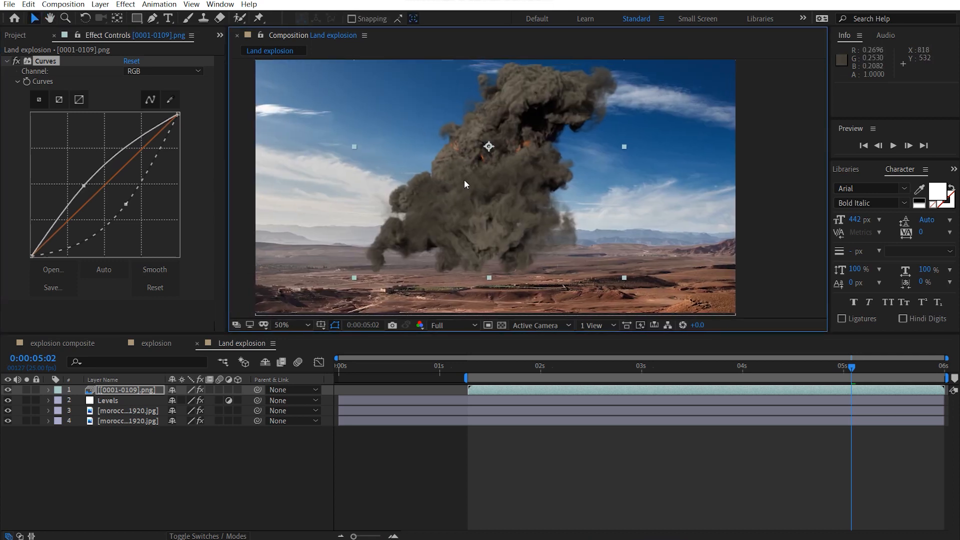
# - Scale the explosion layer to 110% and reposition it to about 976, 356, judging the framing at 0:00:05:16
pyautogui.moveTo(875, 370); pyautogui.dragTo(909, 367)
pyautogui.moveTo(571, 226); pyautogui.dragTo(571, 220)
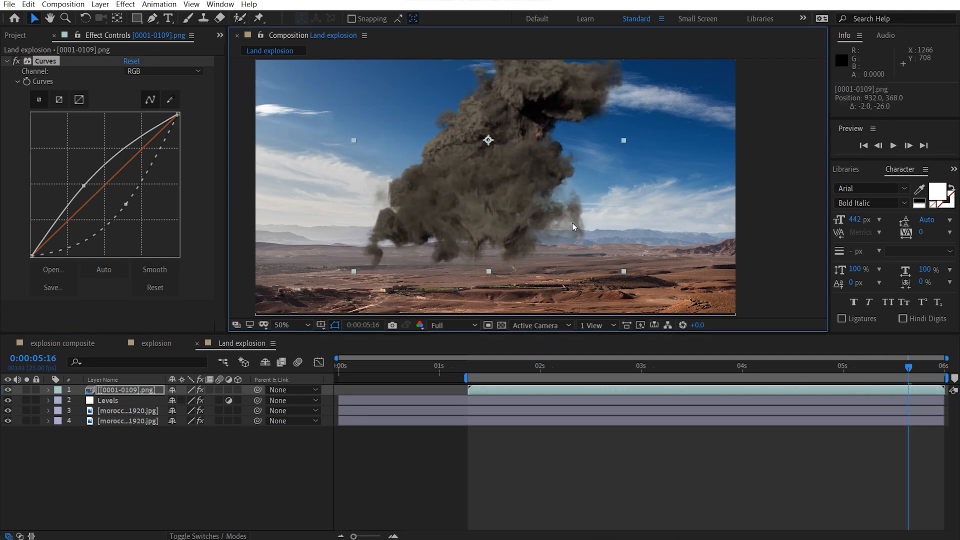
pyautogui.press('s')
pyautogui.moveTo(203, 400); pyautogui.dragTo(208, 401)
pyautogui.moveTo(534, 244); pyautogui.dragTo(546, 242)
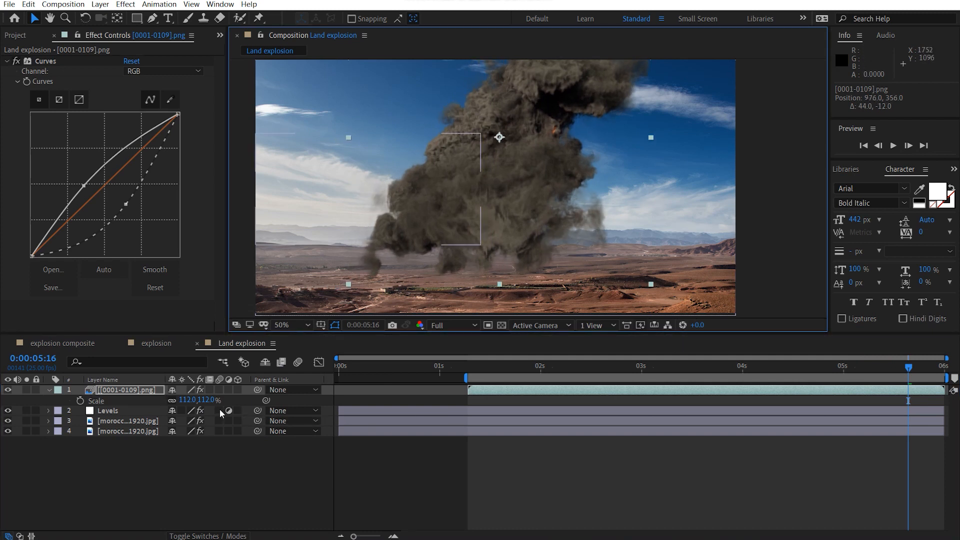
pyautogui.click(208, 400)
pyautogui.write('110')
pyautogui.press('Return')
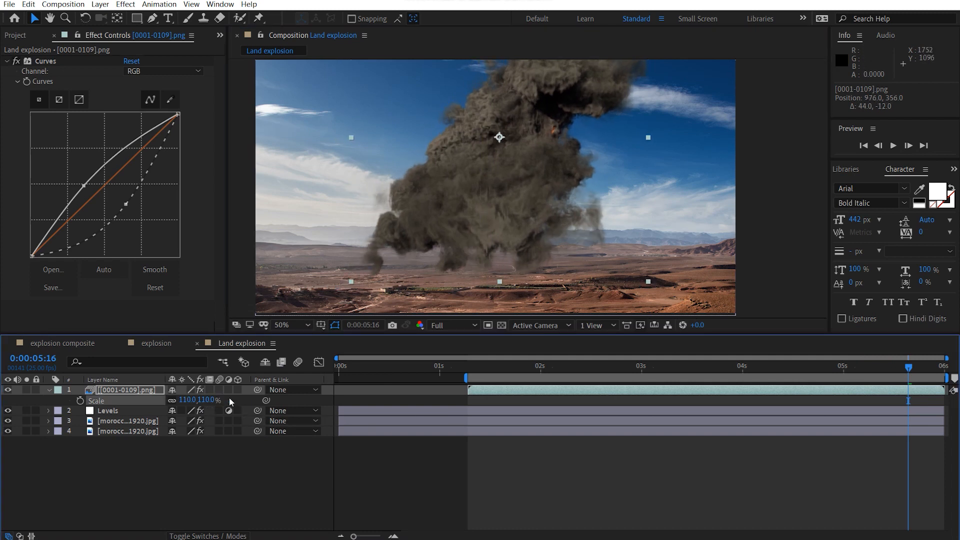
pyautogui.click(49, 390)
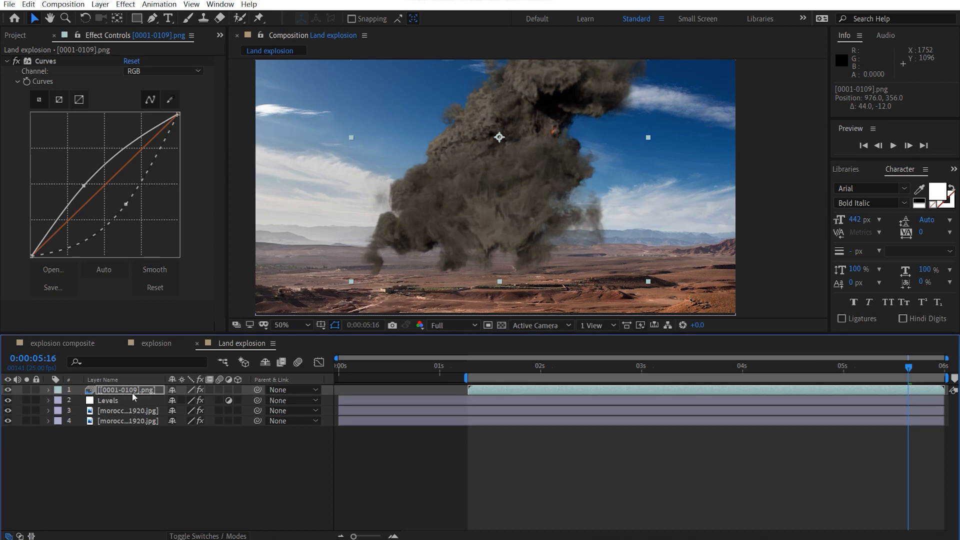
# - Pre-compose the image sequence layer as "explosion", moving all attributes into the new composition
pyautogui.hotkey('ctrl', 'shift', 'c')
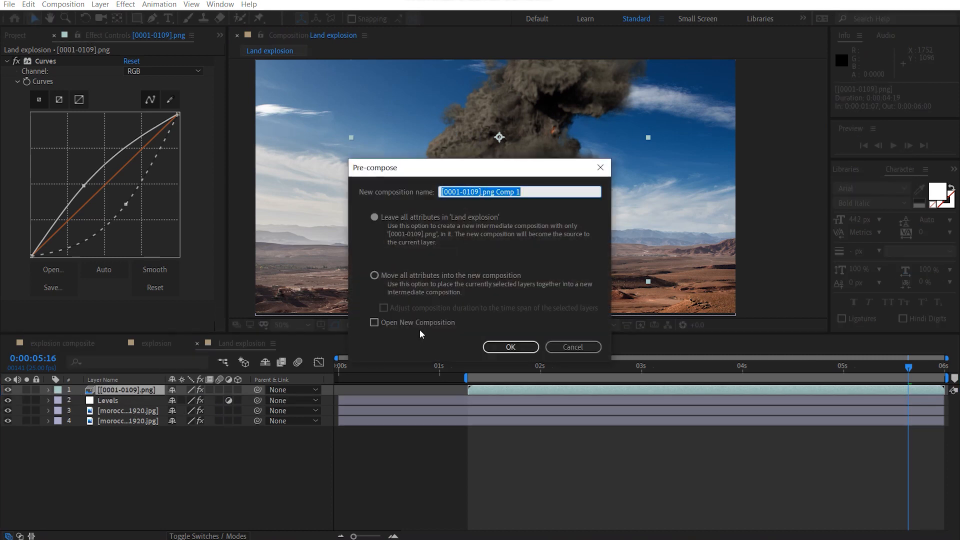
pyautogui.click(428, 275)
pyautogui.click(529, 190)
pyautogui.write('explosion')
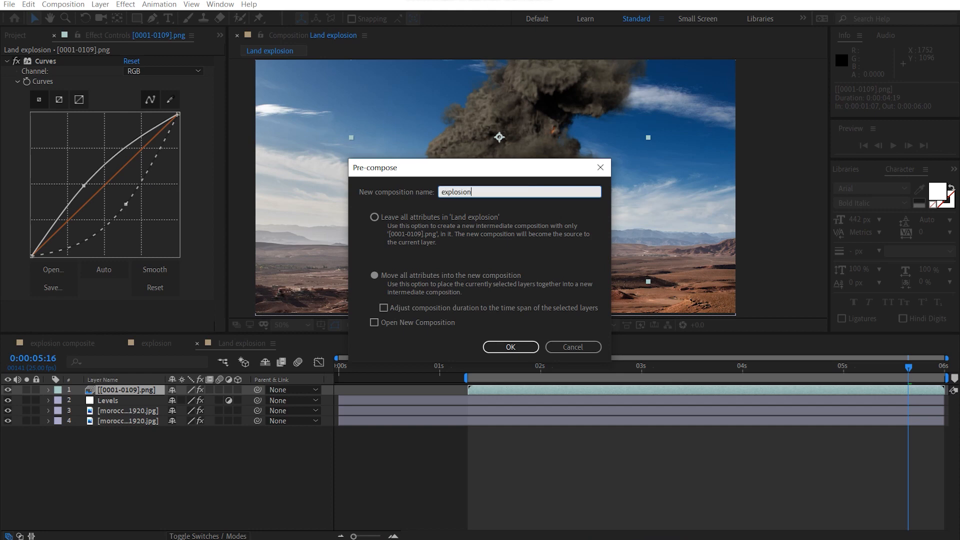
pyautogui.press('Return')
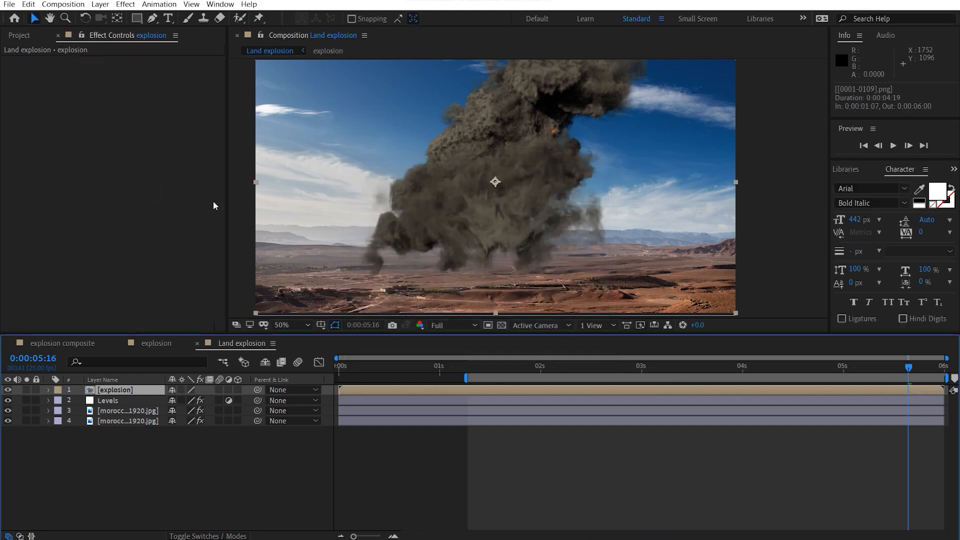
# - Apply a Tint effect to the explosion layer at 25%, sampling its Map Black To color from the desert ground at 0:00:02:03
pyautogui.moveTo(587, 369); pyautogui.dragTo(552, 368)
pyautogui.scroll(4, 527, 224)
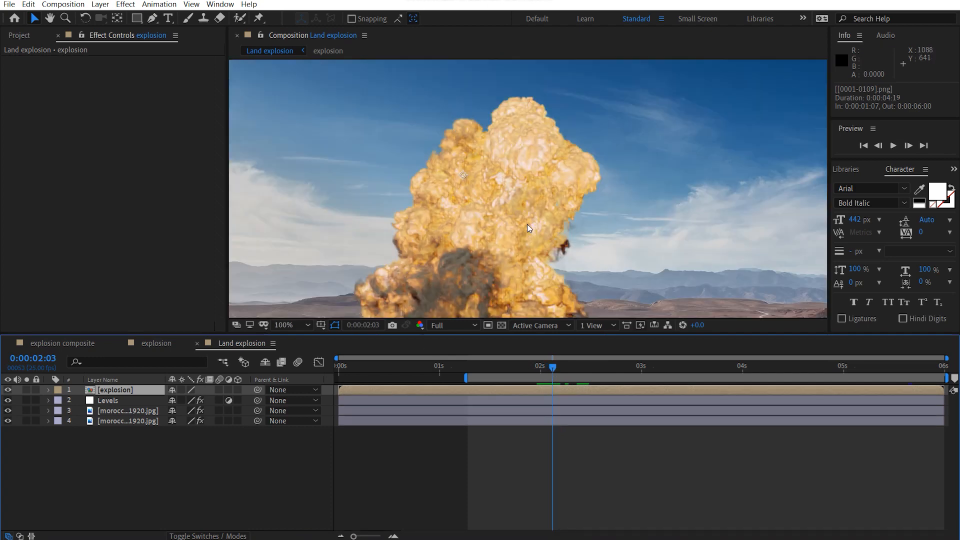
pyautogui.scroll(-2, 456, 215)
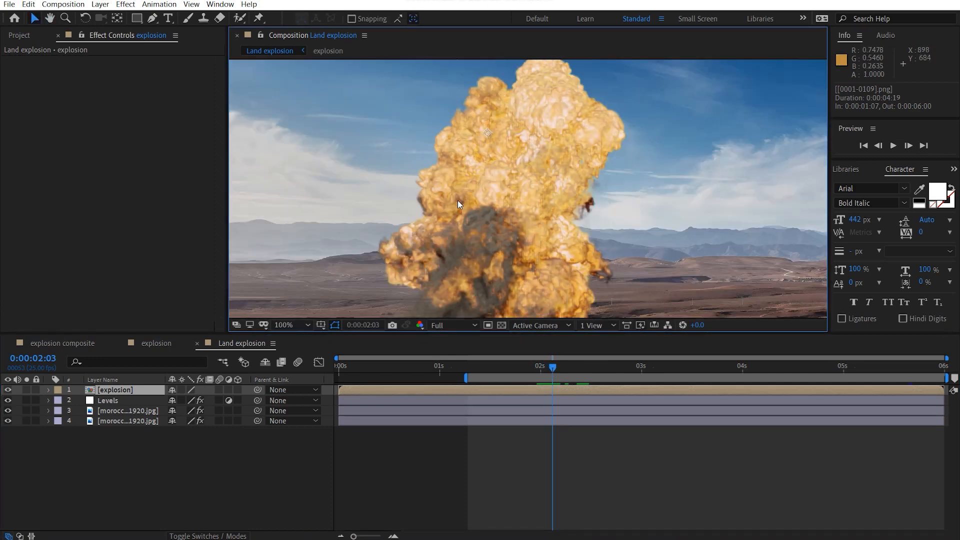
pyautogui.click(105, 194)
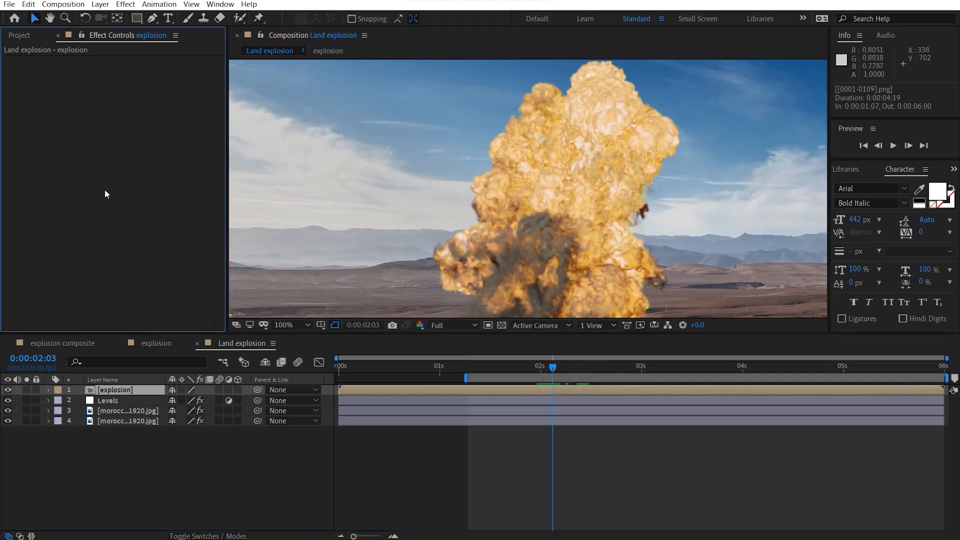
pyautogui.hotkey('ctrl', 'space')
pyautogui.press('2')
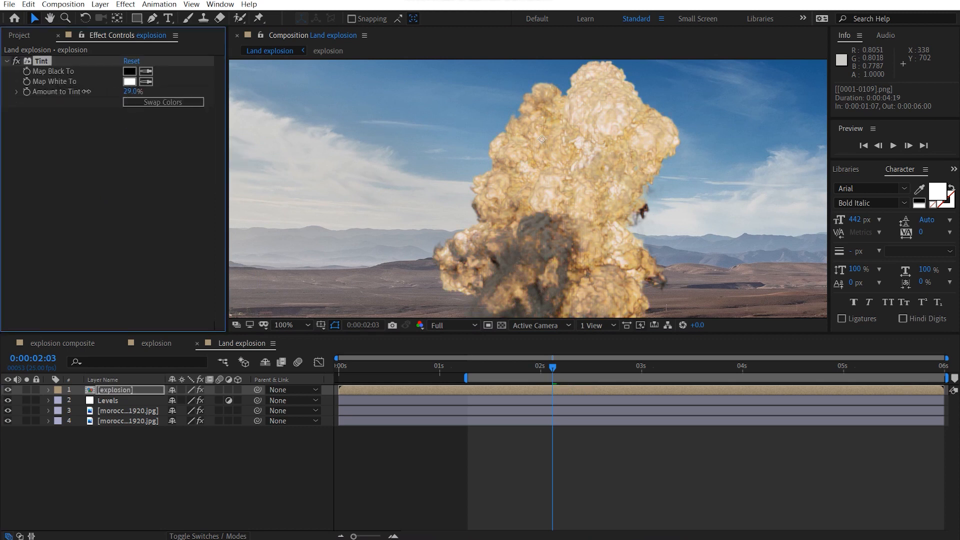
pyautogui.moveTo(125, 91); pyautogui.dragTo(127, 92)
pyautogui.click(148, 72)
pyautogui.click(693, 285)
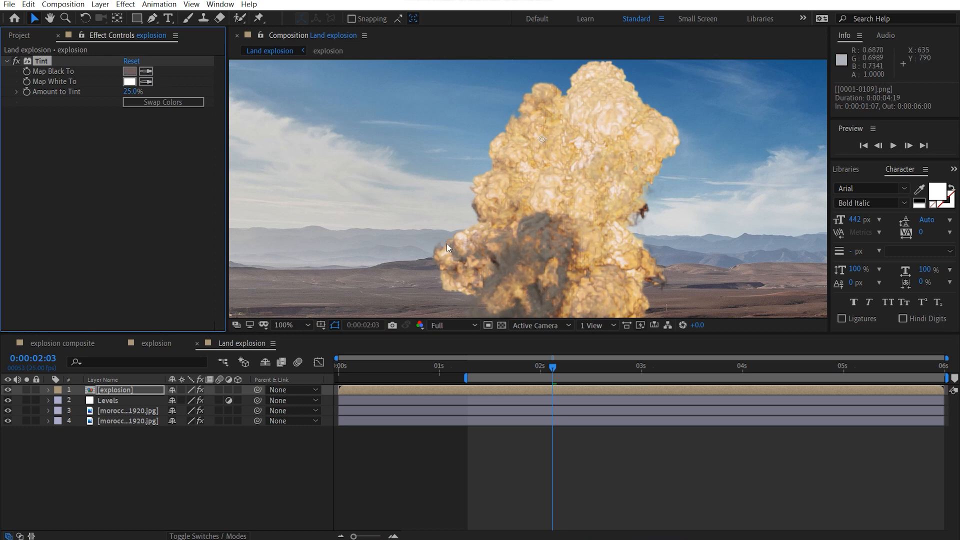
# - Try Amount to Tint values between 16% and 35%, judging the fire at 0:00:02:03 and the smoke at 0:00:04:23
pyautogui.press('h')
pyautogui.moveTo(490, 232); pyautogui.dragTo(494, 190)
pyautogui.press('v')
pyautogui.moveTo(129, 91)
pyautogui.mouseDown()
pyautogui.moveTo(141, 90)
pyautogui.moveTo(125, 90)
pyautogui.mouseUp()
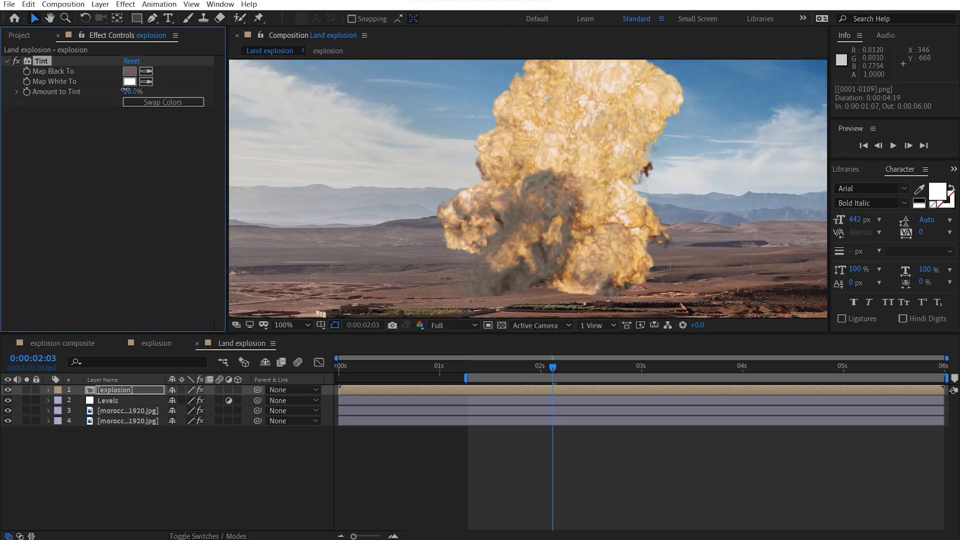
pyautogui.moveTo(686, 374); pyautogui.dragTo(836, 366)
pyautogui.moveTo(548, 100); pyautogui.dragTo(546, 217)
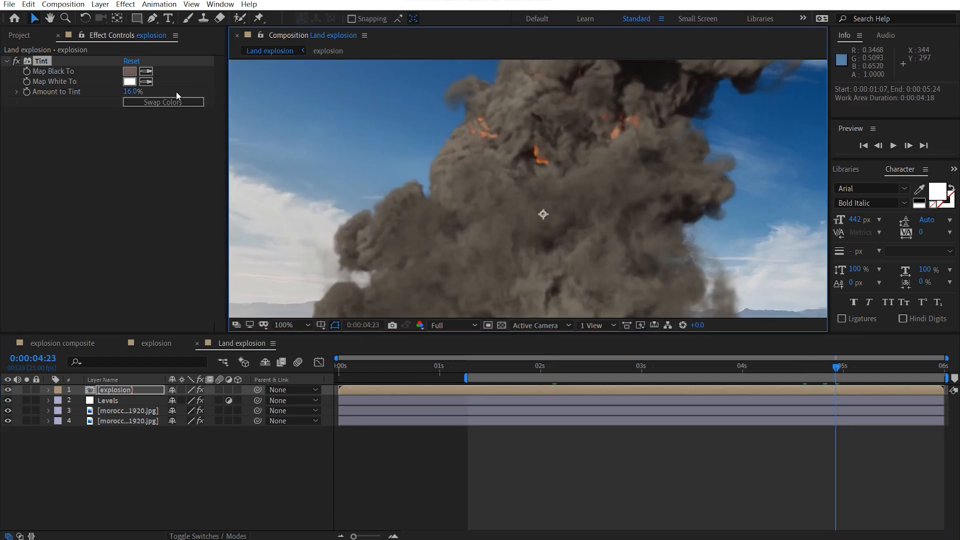
pyautogui.moveTo(131, 94); pyautogui.dragTo(139, 87)
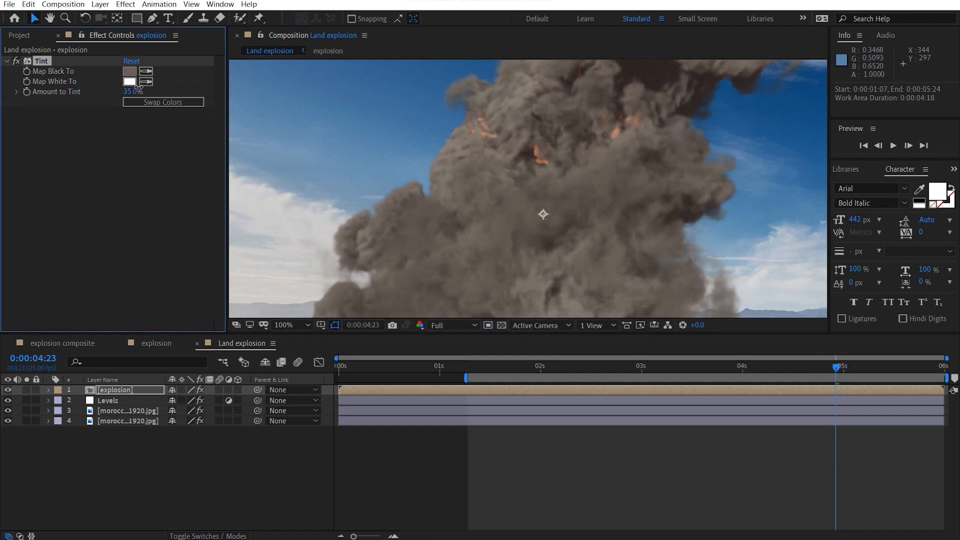
# - Darken the Tint effect's Map Black To color to the brown 4B403D
pyautogui.click(130, 72)
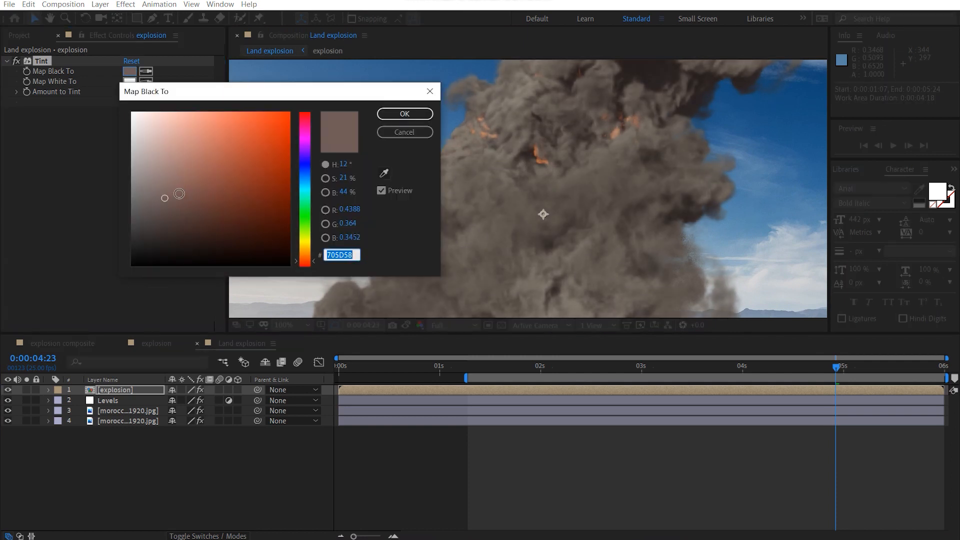
pyautogui.moveTo(157, 202); pyautogui.dragTo(166, 218)
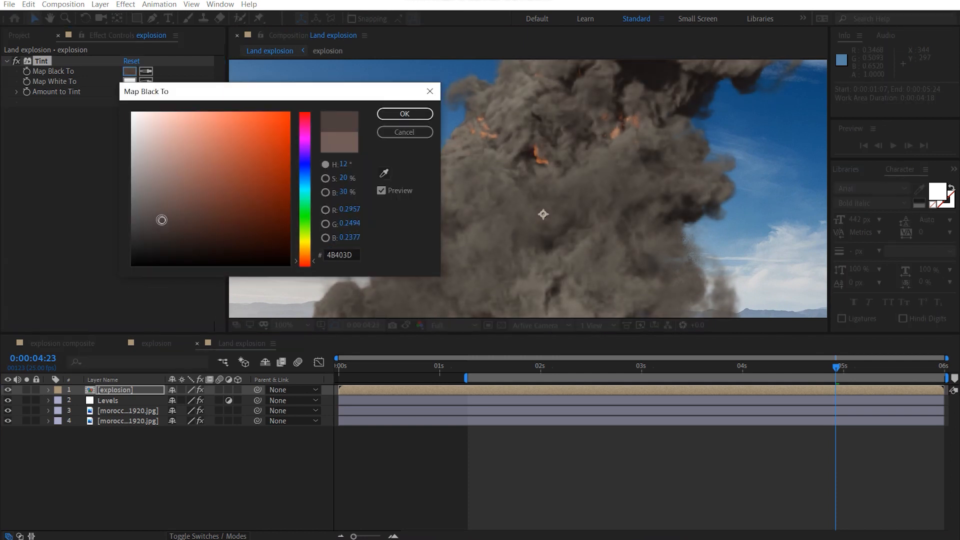
pyautogui.click(404, 114)
# - Set the Tint effect's Amount to Tint to 25% after checking the smoke against the whole background, and collapse the effect
pyautogui.scroll(-1, 574, 227)
pyautogui.moveTo(574, 230); pyautogui.dragTo(550, 345)
pyautogui.moveTo(535, 188); pyautogui.dragTo(521, 305)
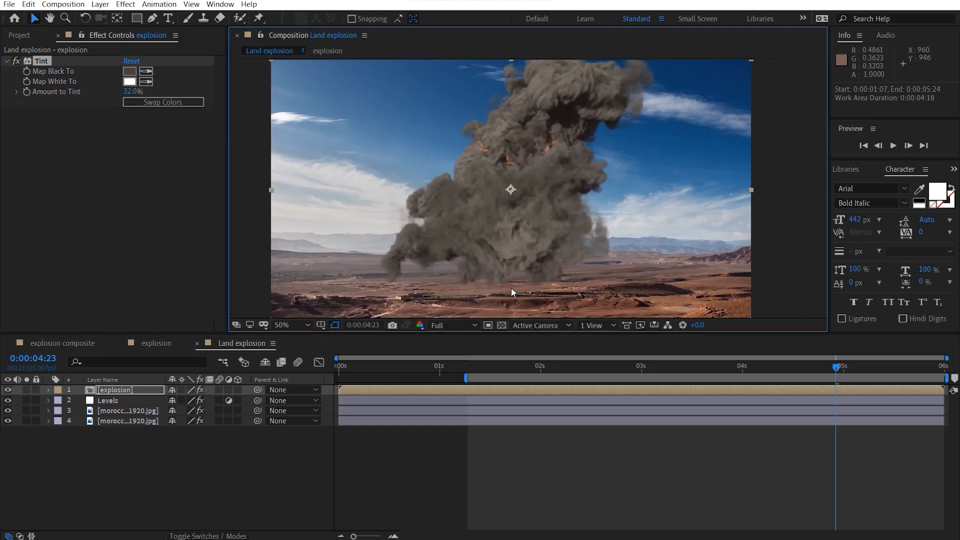
pyautogui.scroll(1, 504, 273)
pyautogui.scroll(-1, 504, 274)
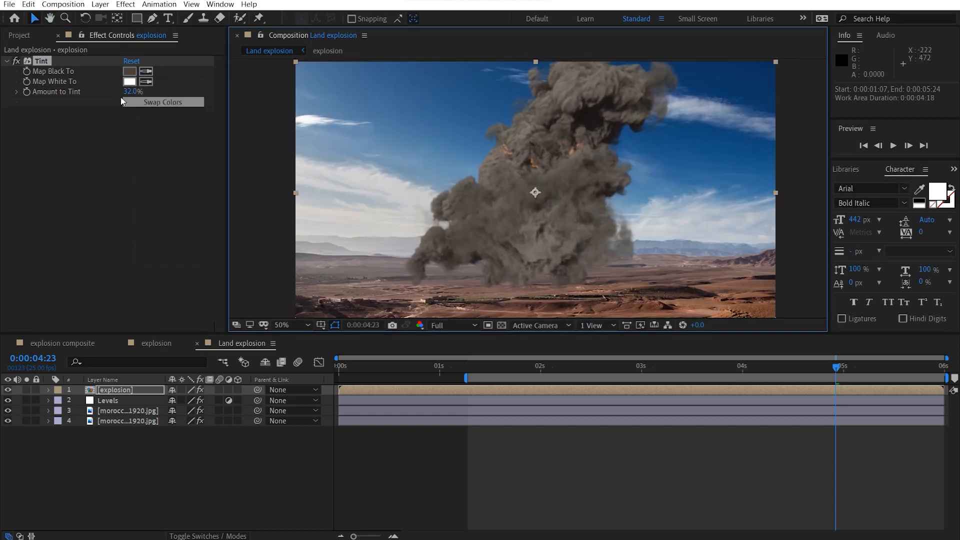
pyautogui.click(133, 91)
pyautogui.write('25')
pyautogui.press('Return')
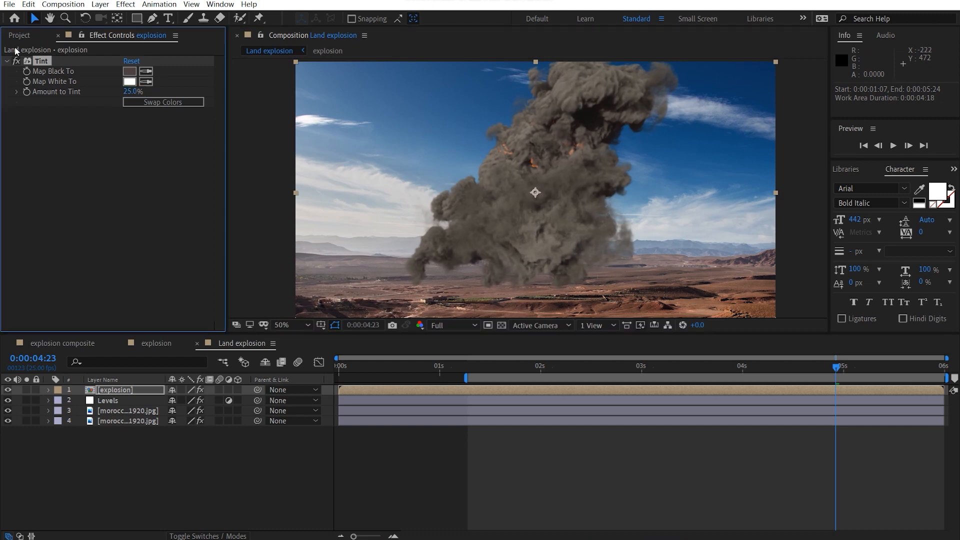
pyautogui.click(7, 62)
# - Add a Hue/Saturation effect to the explosion layer, inspecting the fire up close at 0:00:02:05
pyautogui.click(562, 368)
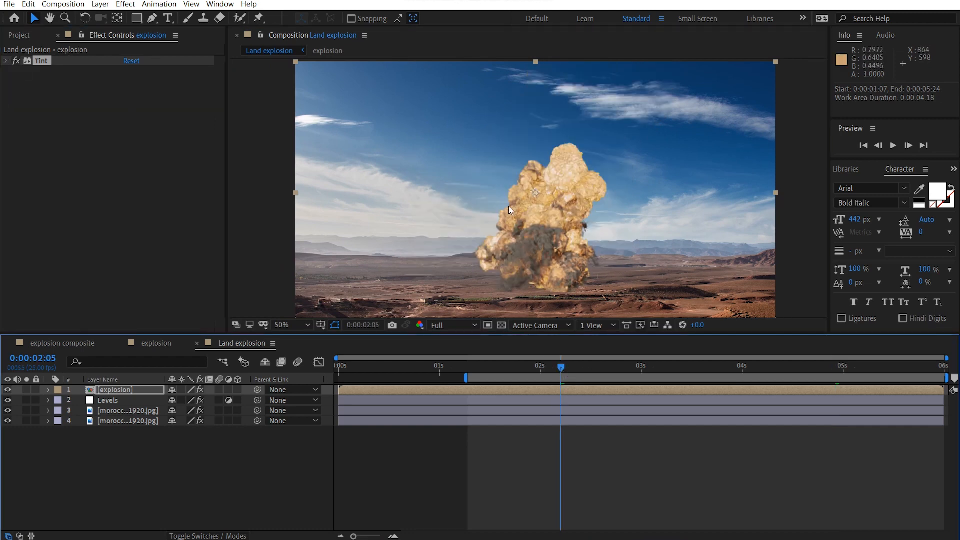
pyautogui.moveTo(509, 205); pyautogui.dragTo(475, 176)
pyautogui.press('.')
pyautogui.click(85, 206)
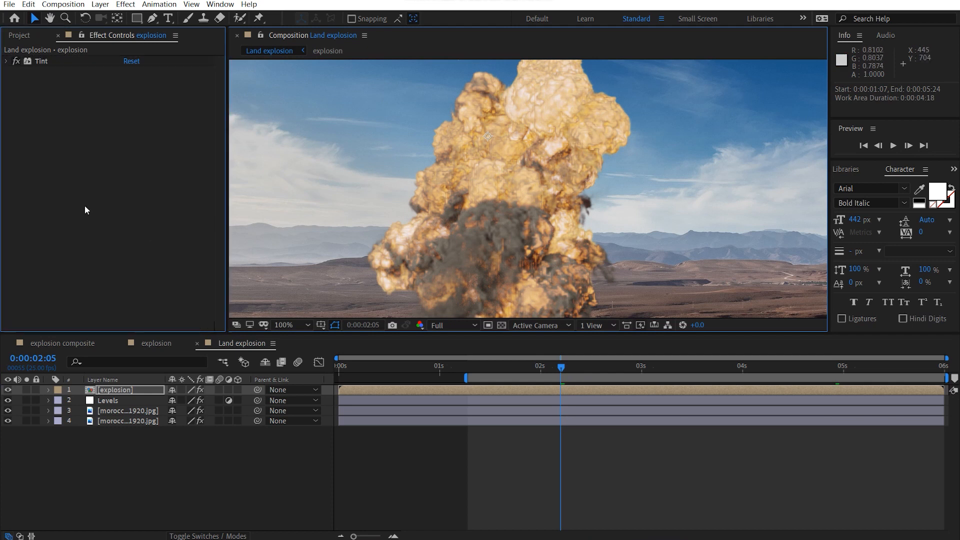
pyautogui.hotkey('ctrl', 'space')
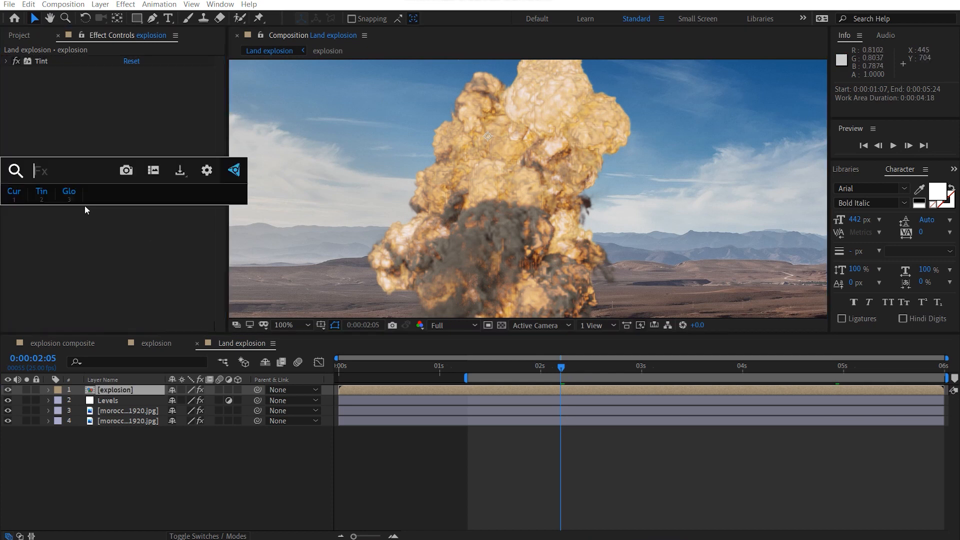
pyautogui.write('hue')
pyautogui.press('Return')
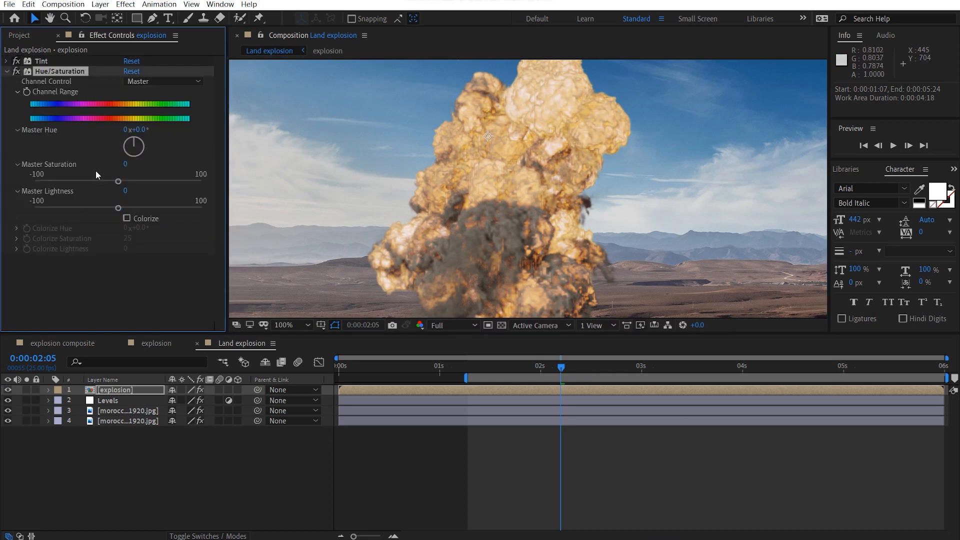
# - Raise the Reds saturation above 30 in the Hue/Saturation effect and lower the Reds lightness to -16
pyautogui.click(158, 82)
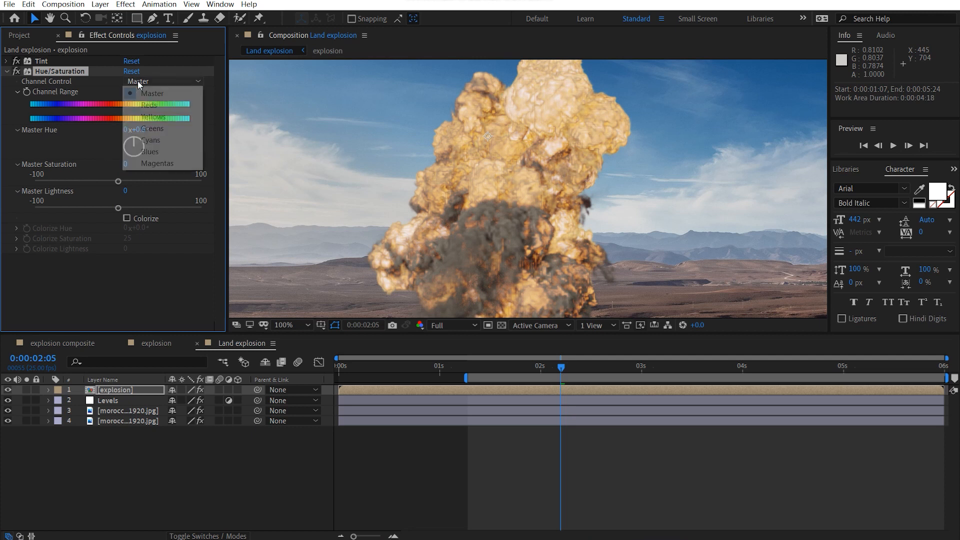
pyautogui.click(144, 106)
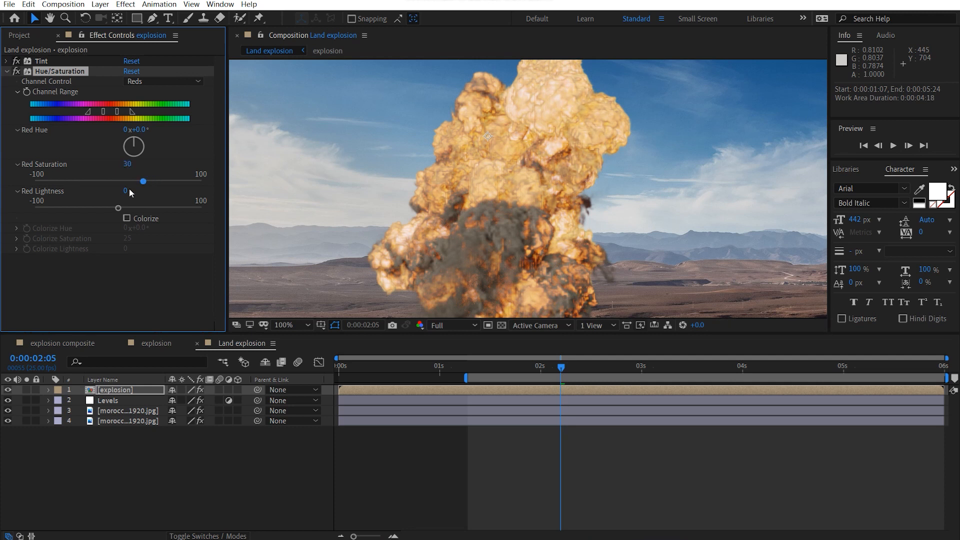
pyautogui.moveTo(118, 207); pyautogui.dragTo(94, 214)
pyautogui.moveTo(152, 180); pyautogui.dragTo(149, 182)
# - Set the Yellows channel of Hue/Saturation to saturation -5 and lightness 12, and collapse the effect
pyautogui.click(165, 81)
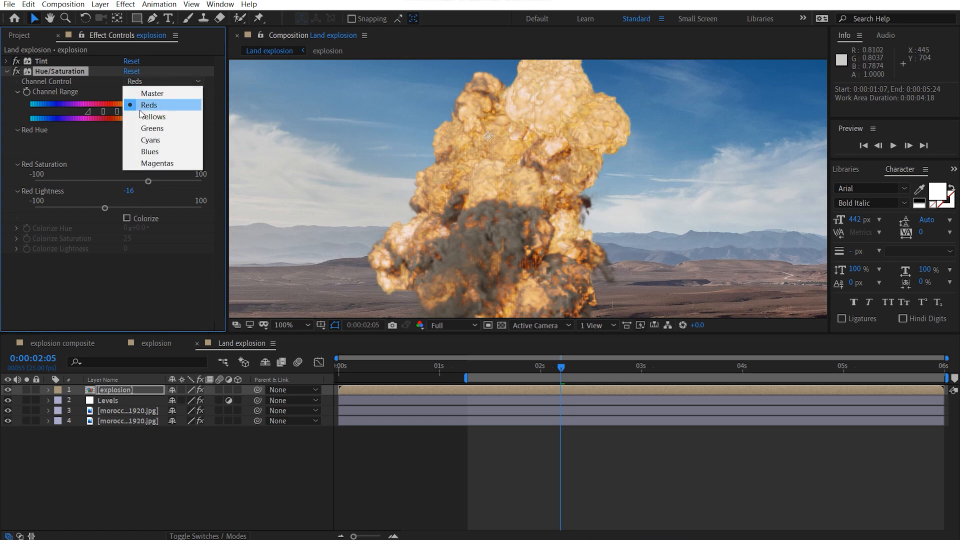
pyautogui.click(150, 116)
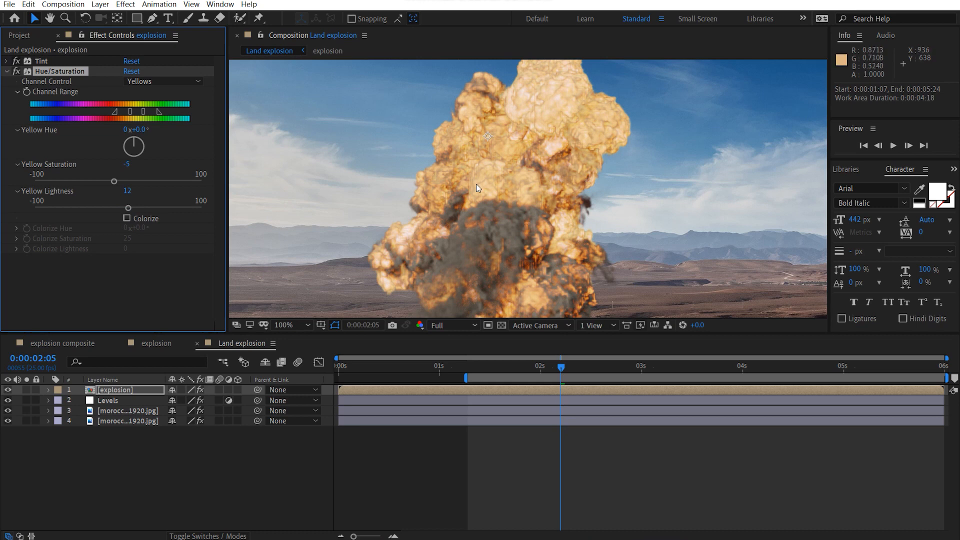
pyautogui.scroll(1, 476, 184)
pyautogui.scroll(-2, 526, 188)
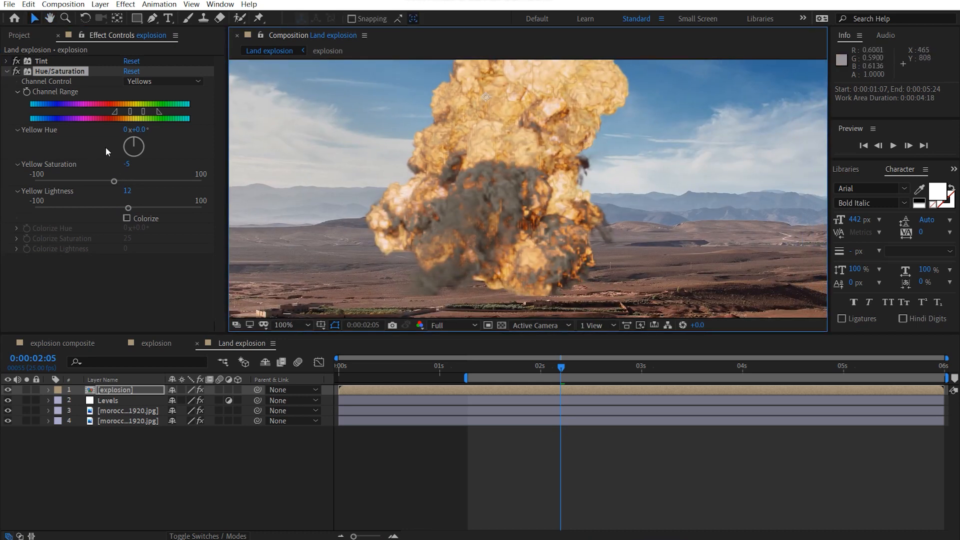
pyautogui.click(7, 73)
# - Add a Curves effect to the explosion layer and shape its RGB curve into a gentle S for more contrast
pyautogui.click(128, 201)
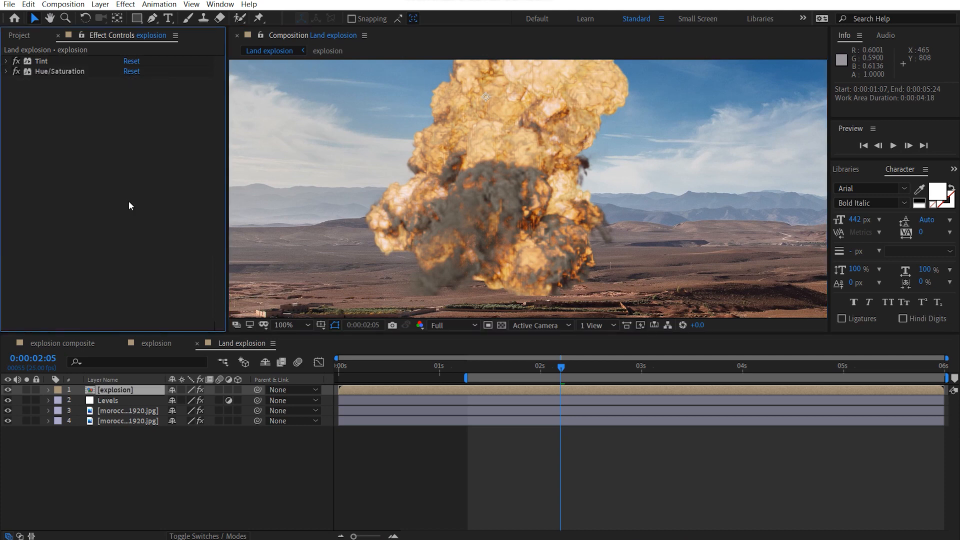
pyautogui.hotkey('ctrl', 'space')
pyautogui.click(19, 187)
pyautogui.moveTo(80, 242)
pyautogui.mouseDown()
pyautogui.moveTo(75, 262)
pyautogui.moveTo(65, 263)
pyautogui.moveTo(65, 250)
pyautogui.mouseUp()
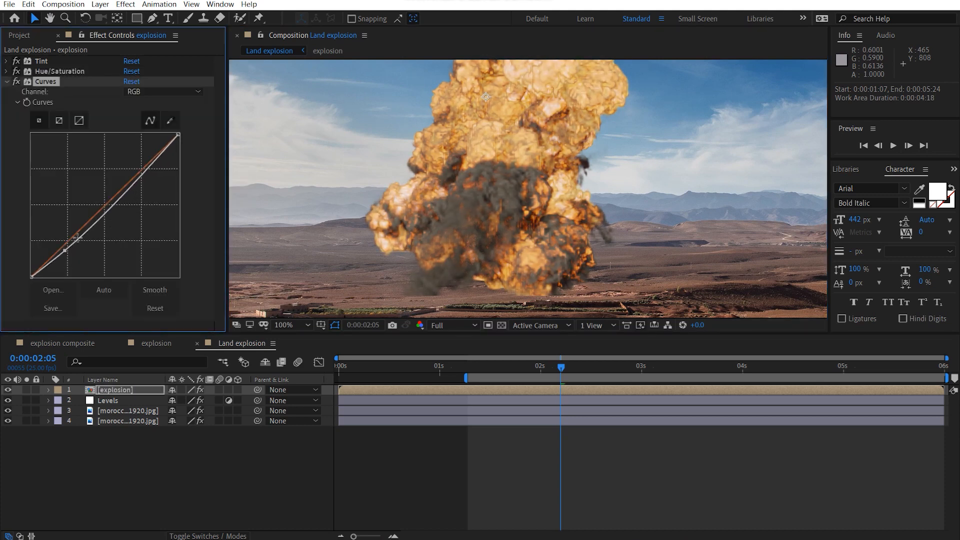
pyautogui.moveTo(140, 176)
pyautogui.mouseDown()
pyautogui.moveTo(133, 155)
pyautogui.moveTo(142, 168)
pyautogui.mouseUp()
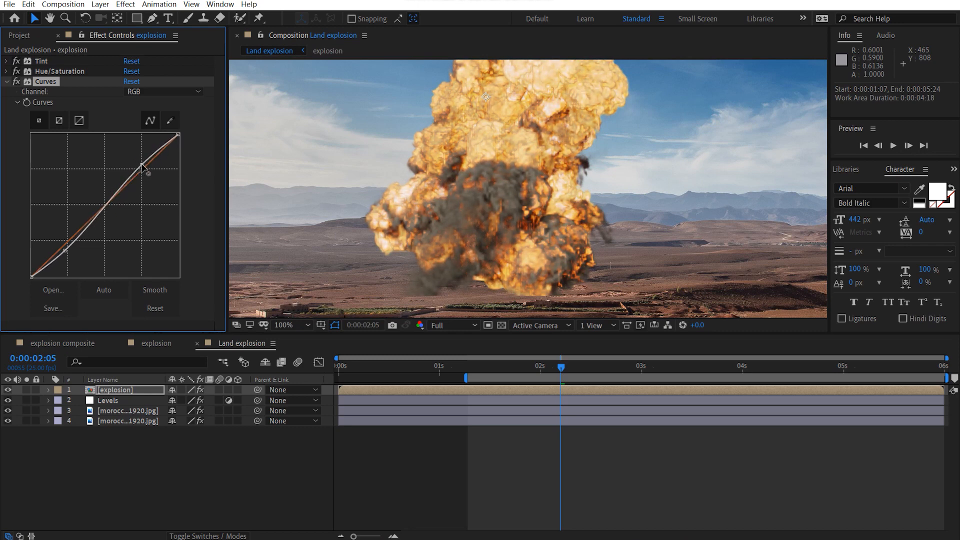
pyautogui.moveTo(114, 202)
pyautogui.mouseDown()
pyautogui.moveTo(111, 214)
pyautogui.moveTo(97, 207)
pyautogui.moveTo(105, 209)
pyautogui.mouseUp()
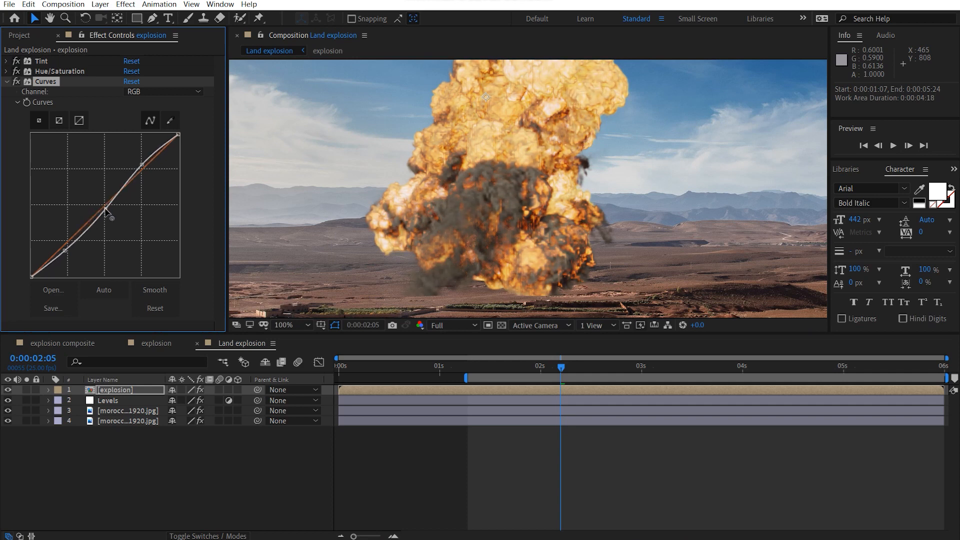
# - Warm the explosion by slightly raising the midpoint of the Red curve and lowering the midpoint of the Blue curve
pyautogui.click(150, 92)
pyautogui.click(134, 114)
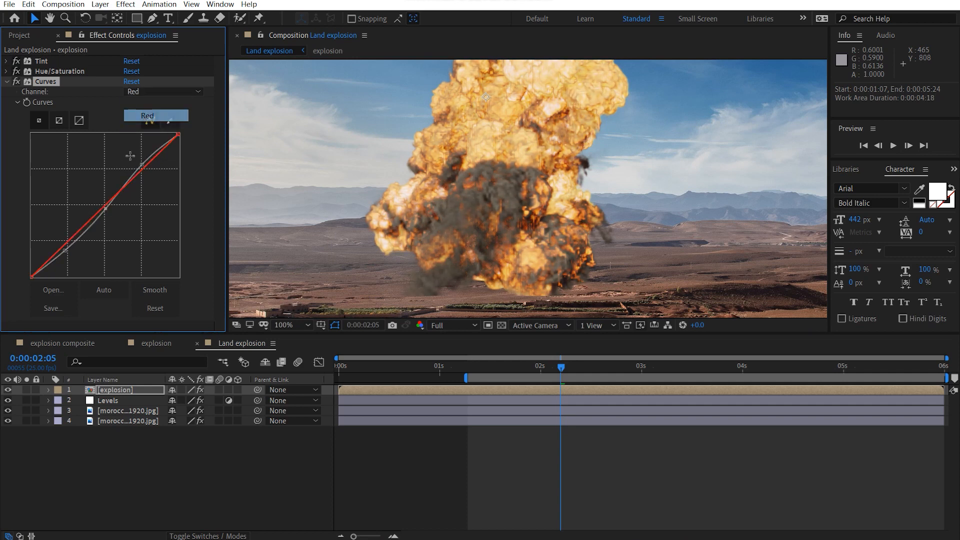
pyautogui.moveTo(106, 204); pyautogui.dragTo(102, 208)
pyautogui.click(150, 91)
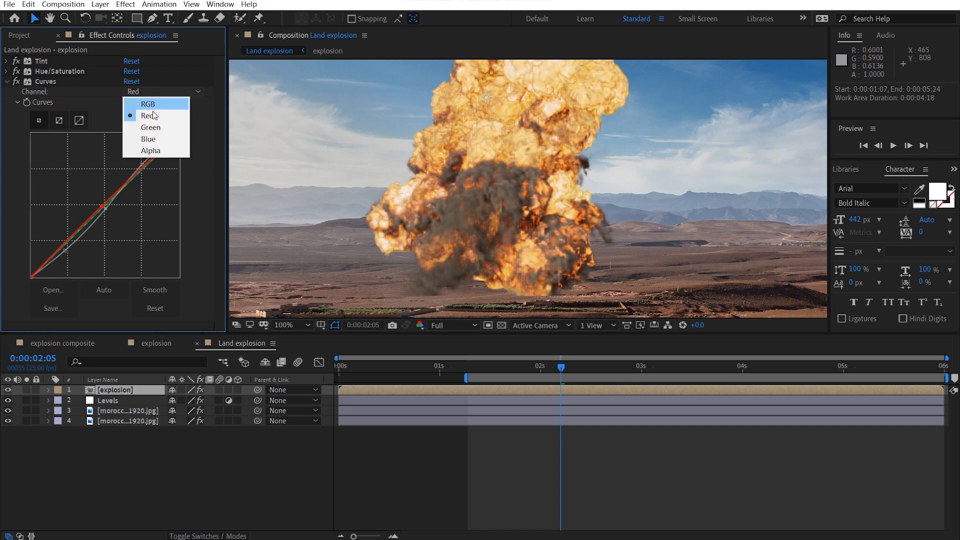
pyautogui.click(145, 137)
pyautogui.moveTo(105, 207); pyautogui.dragTo(103, 213)
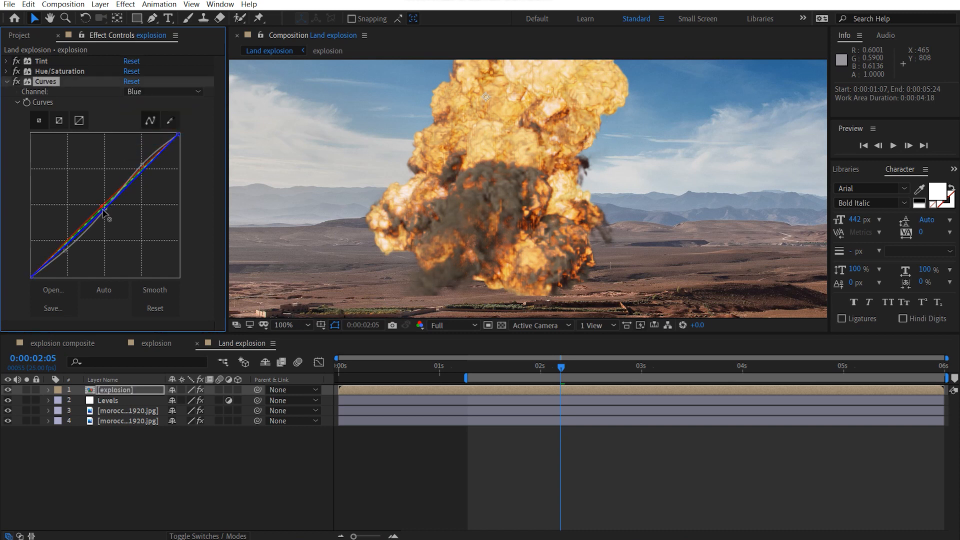
# - Shape the Curves effect's Green curve by anchoring its midpoint near the diagonal and pulling the shadow and upper points slightly down
pyautogui.click(150, 92)
pyautogui.click(143, 102)
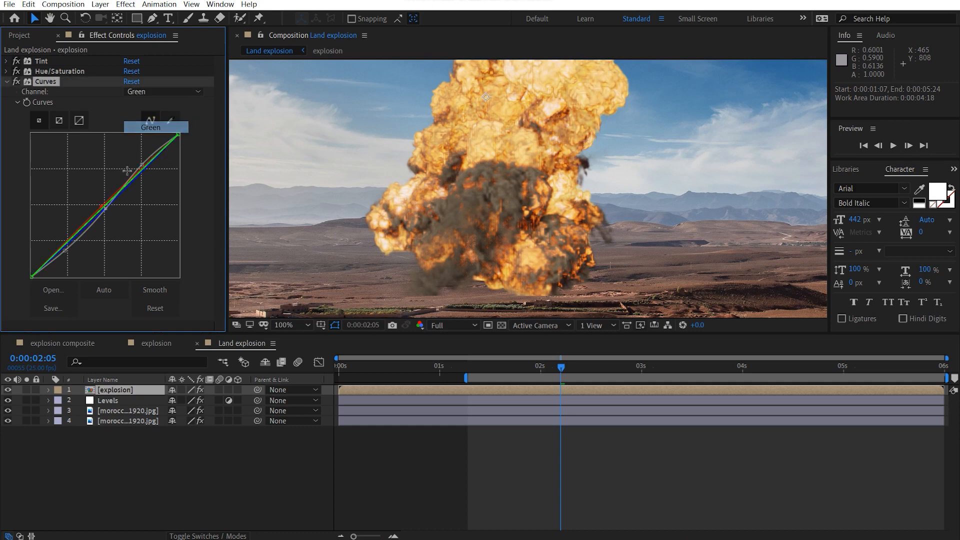
pyautogui.moveTo(69, 248); pyautogui.dragTo(71, 252)
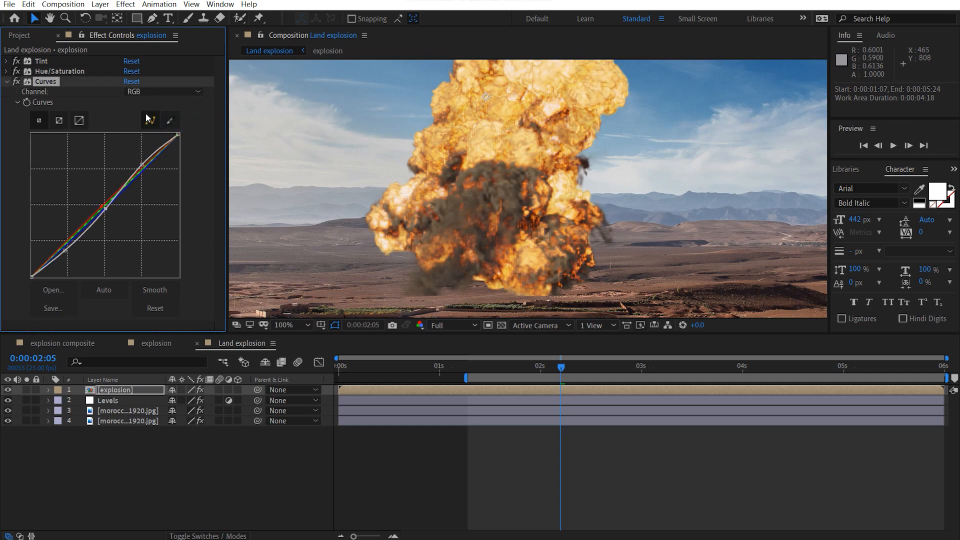
pyautogui.click(150, 91)
pyautogui.click(148, 126)
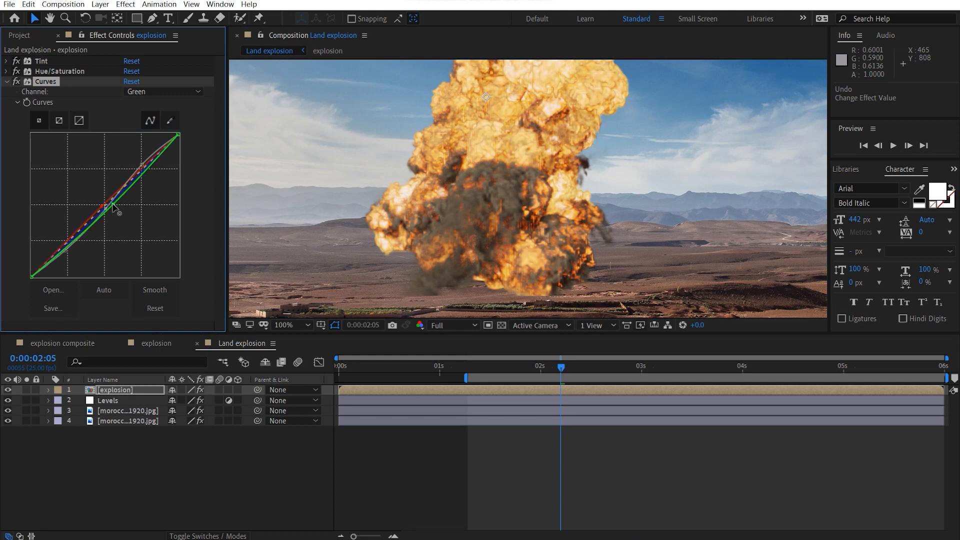
pyautogui.moveTo(105, 207); pyautogui.dragTo(103, 205)
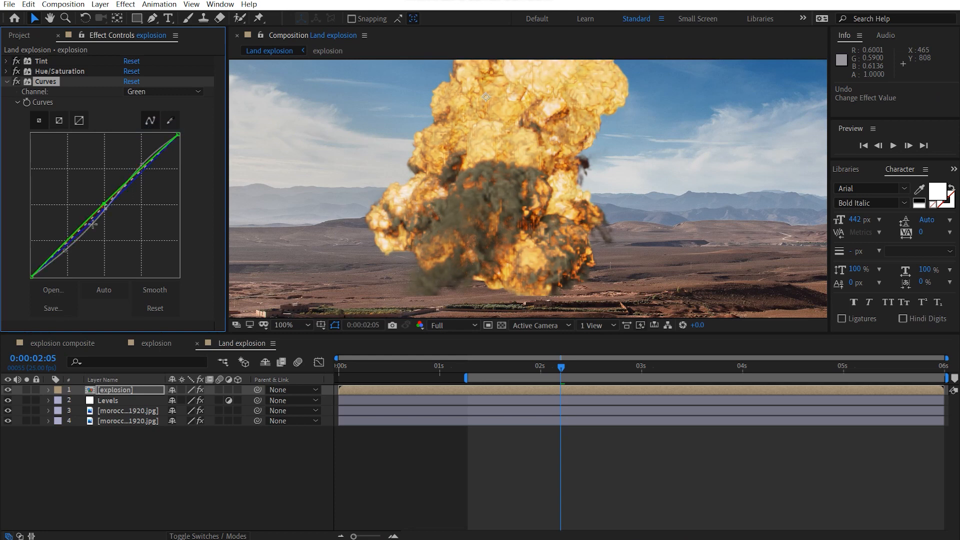
pyautogui.moveTo(59, 249); pyautogui.dragTo(62, 252)
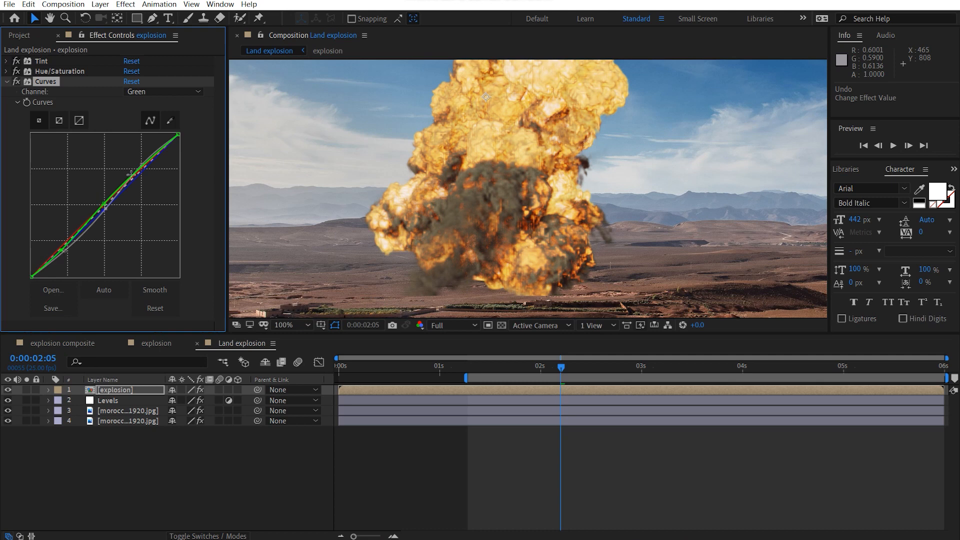
pyautogui.moveTo(131, 174); pyautogui.dragTo(131, 178)
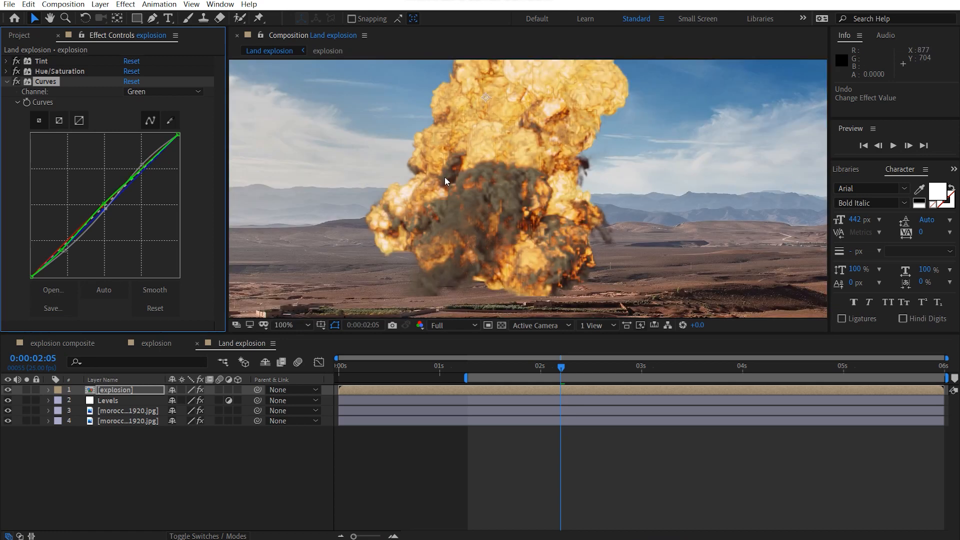
# - Add a second Hue/Saturation effect to the explosion layer, raise its Master Saturation slightly, and collapse the effect controls
pyautogui.moveTo(445, 177); pyautogui.dragTo(450, 209)
pyautogui.click(6, 82)
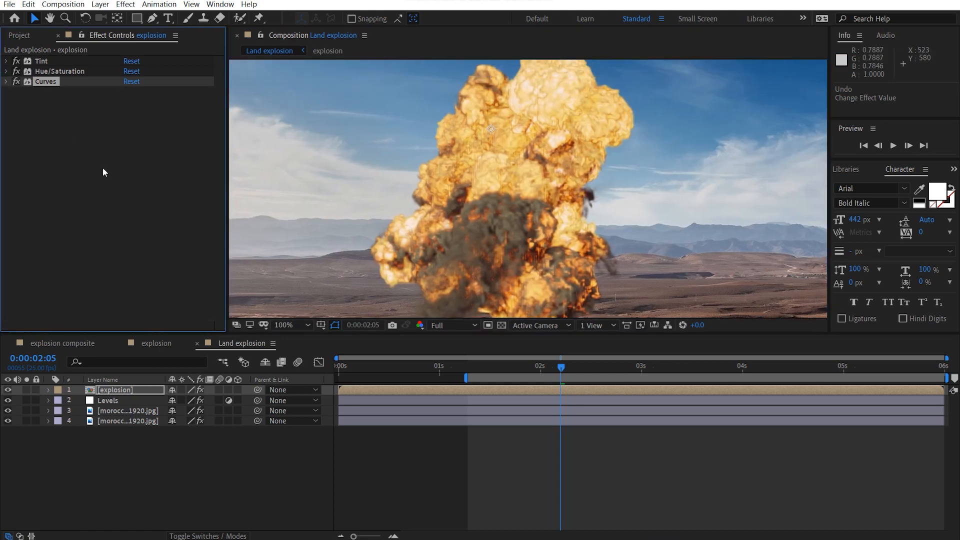
pyautogui.click(103, 170)
pyautogui.hotkey('ctrl', 'space')
pyautogui.write('hue')
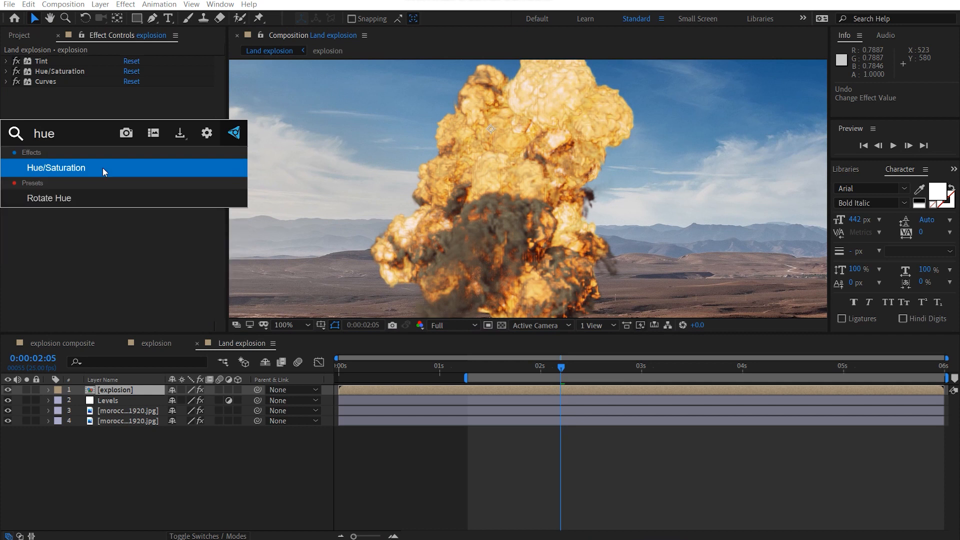
pyautogui.press('Return')
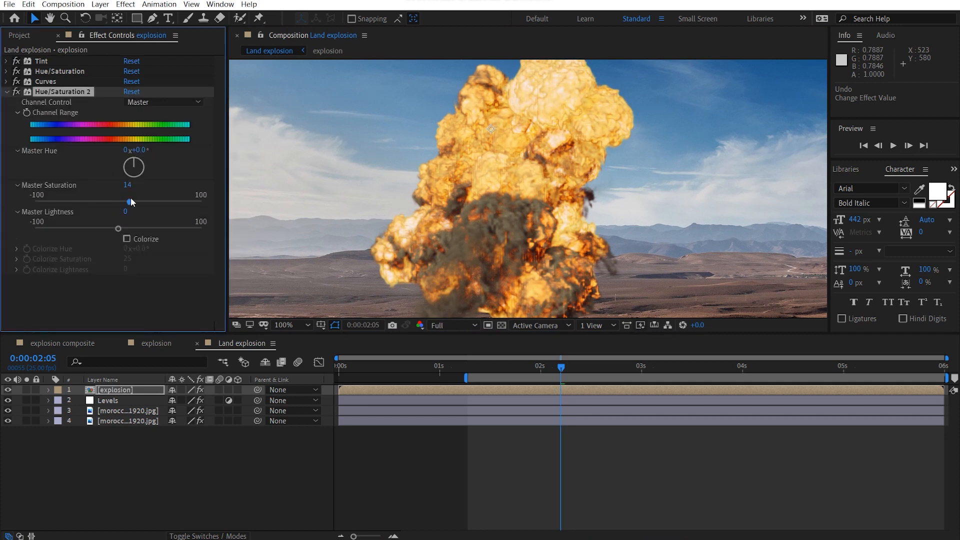
pyautogui.moveTo(129, 201); pyautogui.dragTo(126, 202)
pyautogui.moveTo(125, 200); pyautogui.dragTo(123, 200)
pyautogui.click(8, 93)
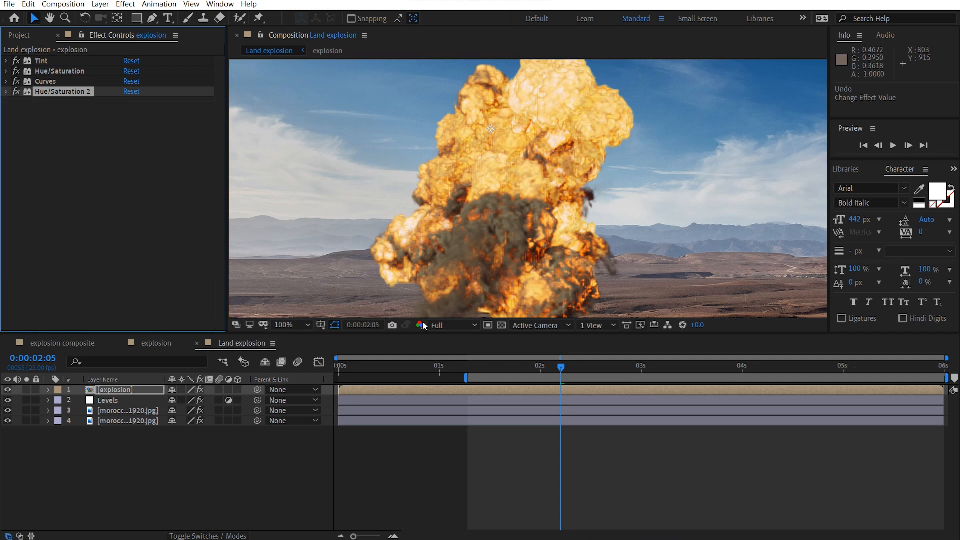
# - Preview the graded explosion from 0:00:01:08 and park the playhead at 0:00:02:01
pyautogui.click(473, 364)
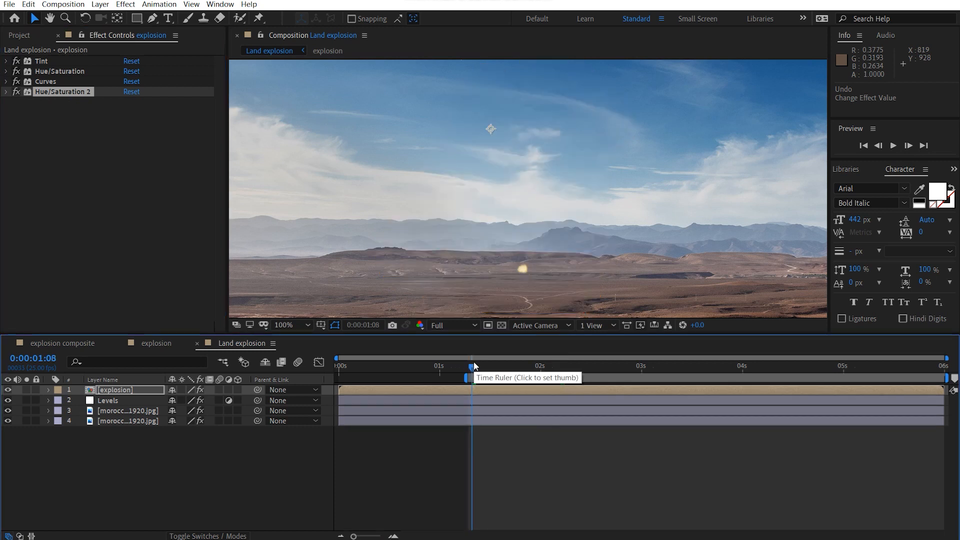
pyautogui.press('space')
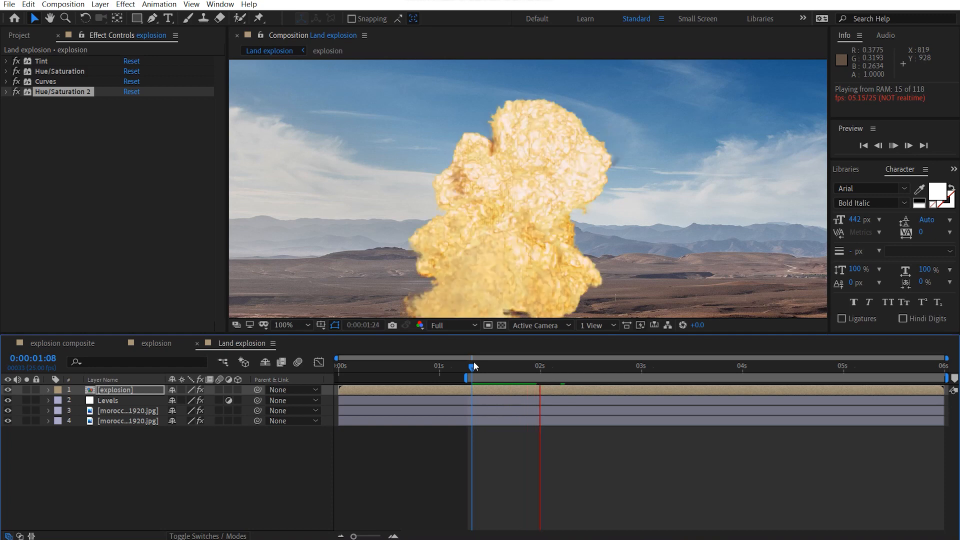
pyautogui.click(545, 368)
# - Add Dirt_Charge_22.mov from the elements folder as the top layer of the Land explosion composition
pyautogui.click(14, 35)
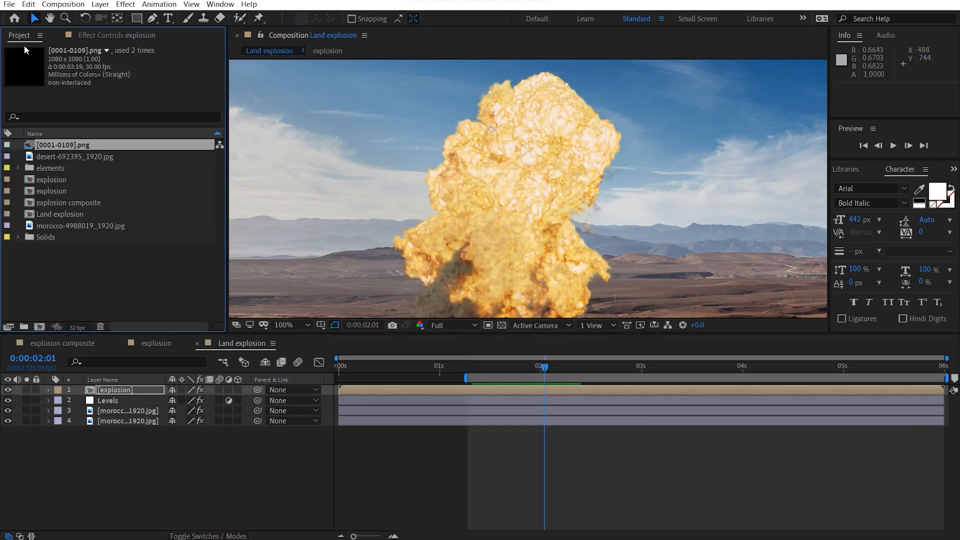
pyautogui.click(18, 168)
pyautogui.click(80, 191)
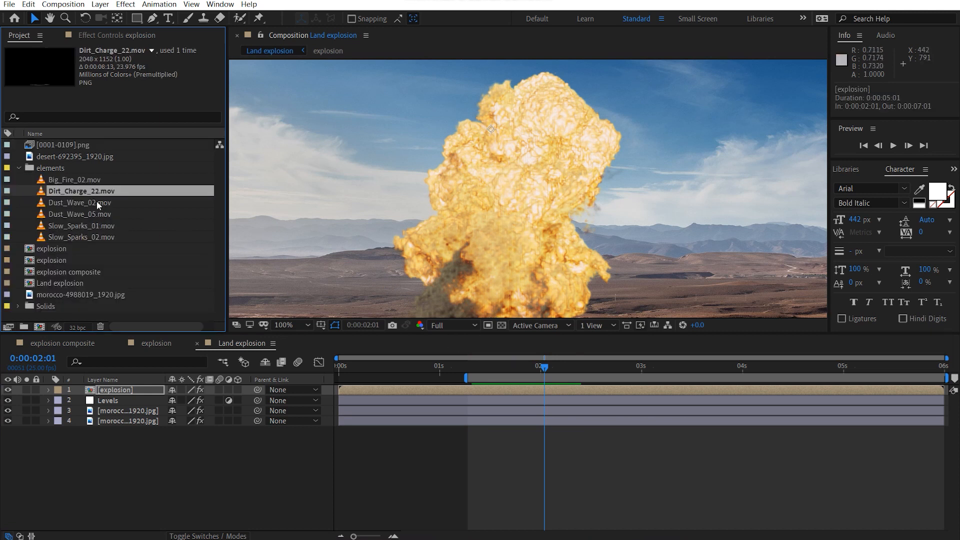
pyautogui.moveTo(86, 195); pyautogui.dragTo(142, 385)
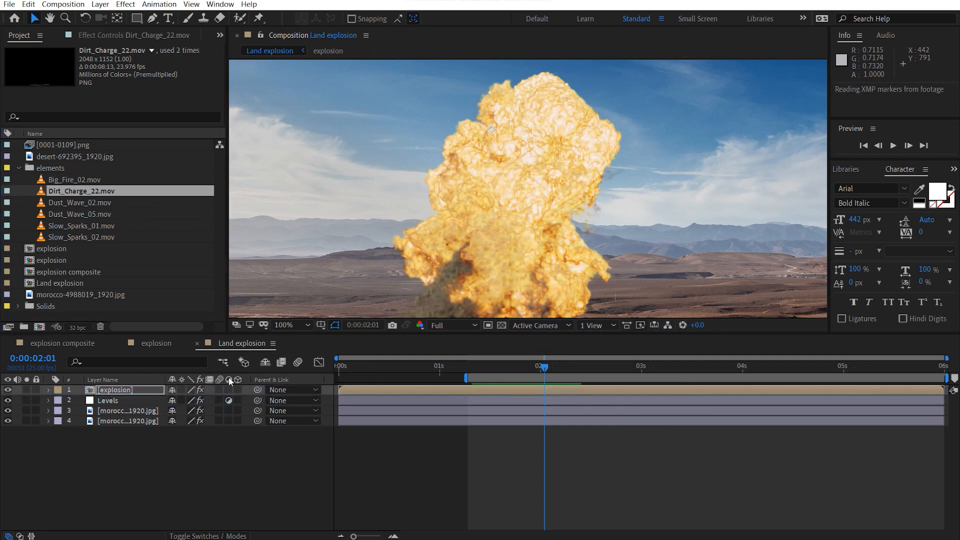
# - Scale the Dirt_Charge_22.mov layer to 60% and move it down over the base of the explosion
pyautogui.scroll(-1, 471, 270)
pyautogui.scroll(-1, 471, 271)
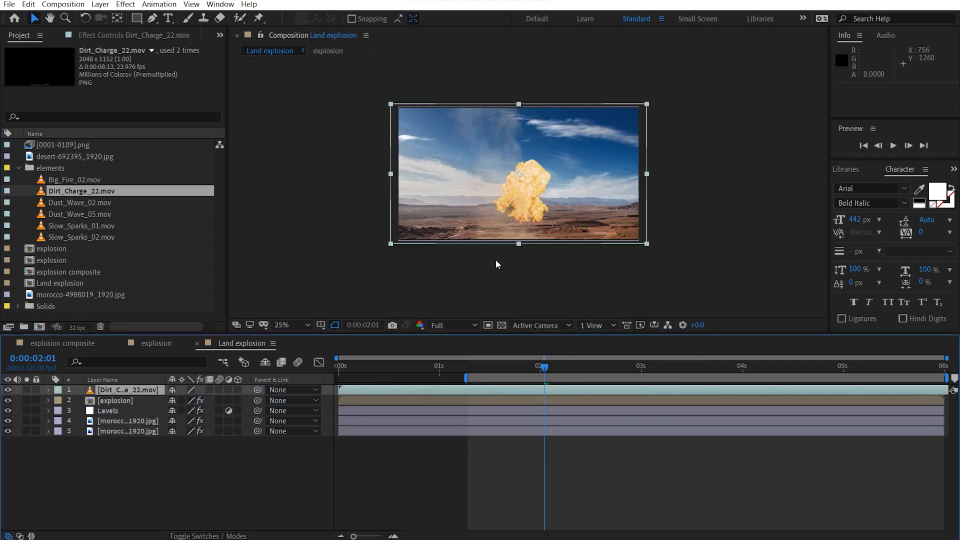
pyautogui.press('s')
pyautogui.moveTo(208, 400); pyautogui.dragTo(188, 400)
pyautogui.moveTo(428, 256); pyautogui.dragTo(621, 299)
pyautogui.moveTo(511, 168); pyautogui.dragTo(520, 203)
pyautogui.scroll(3, 520, 204)
pyautogui.scroll(-2, 519, 203)
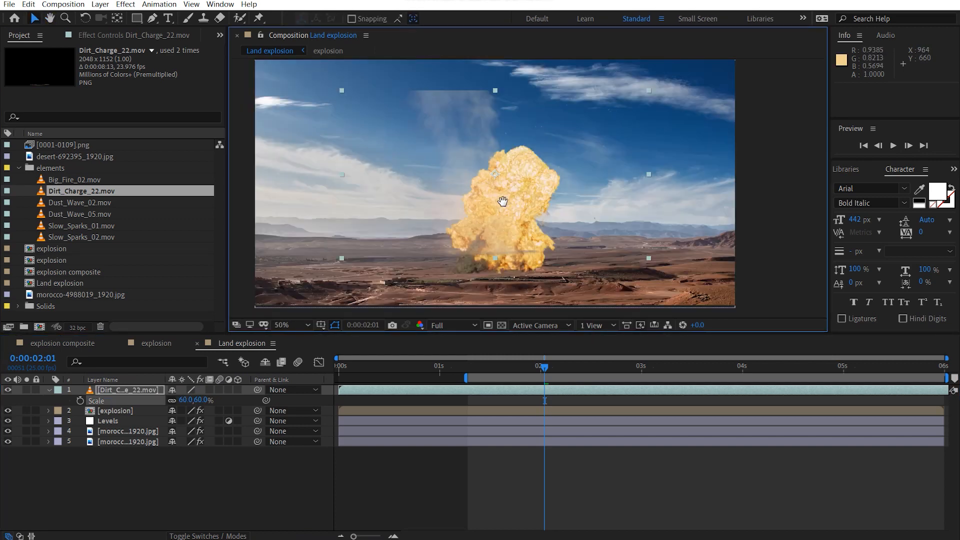
# - Solo the Dirt_Charge_22.mov layer and activate the Pen tool for masking its ground edge
pyautogui.click(154, 20)
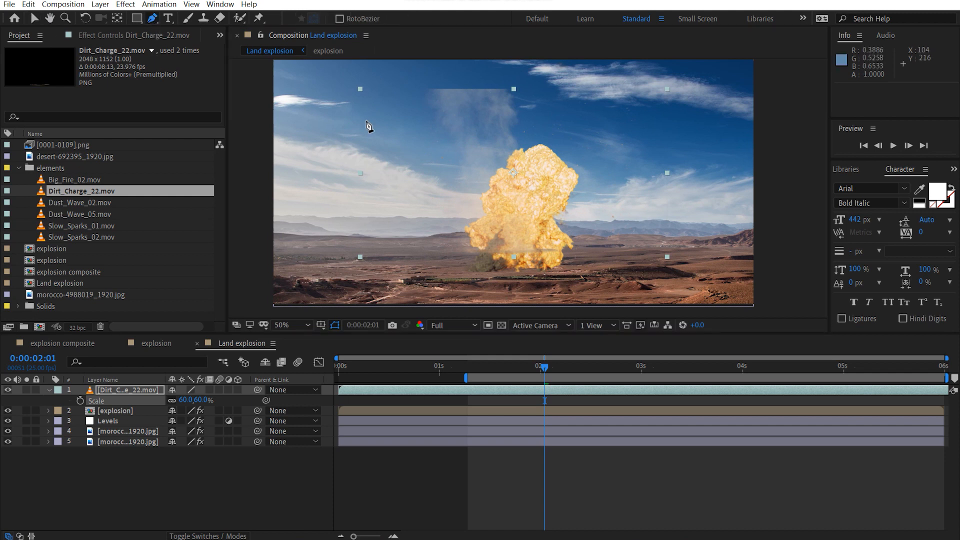
pyautogui.click(28, 395)
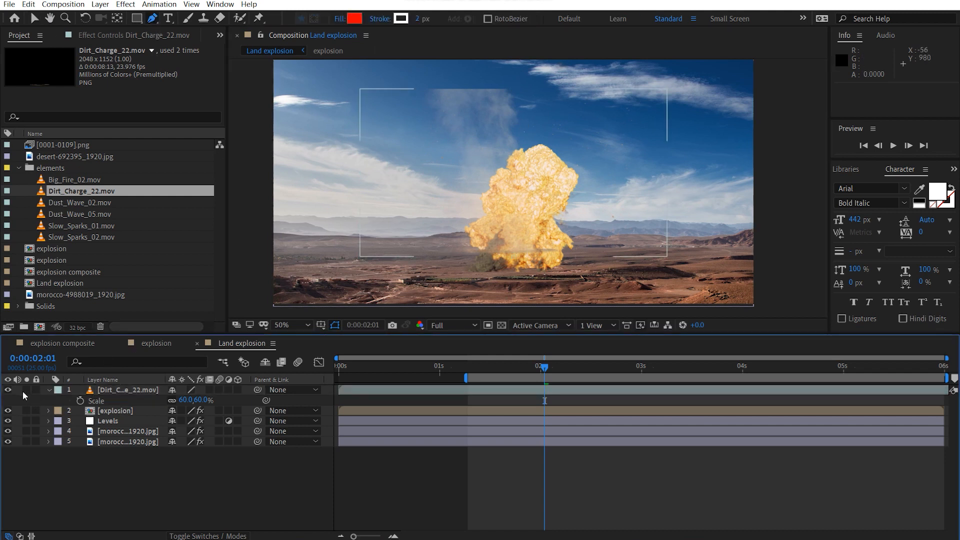
pyautogui.click(25, 390)
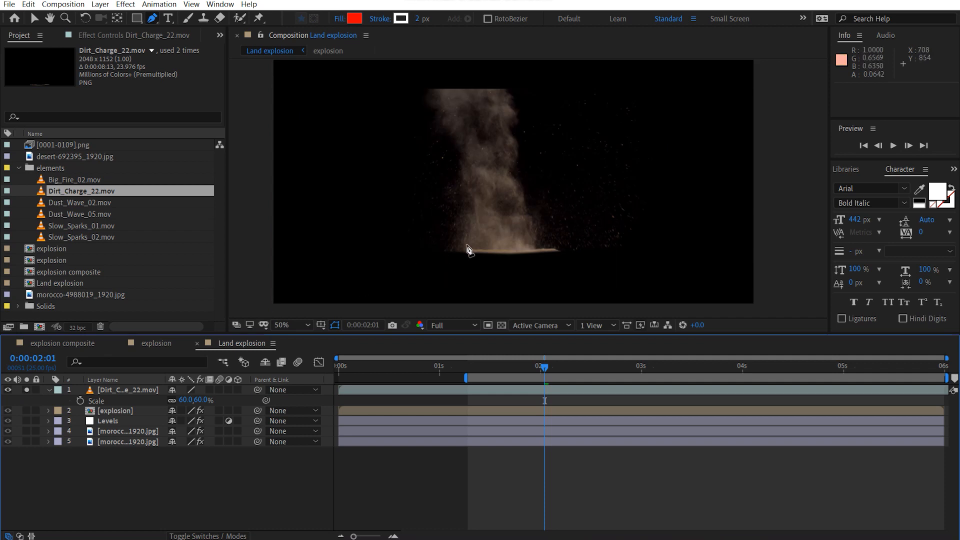
pyautogui.moveTo(485, 241); pyautogui.dragTo(500, 233)
pyautogui.scroll(1, 500, 232)
pyautogui.scroll(-1, 500, 234)
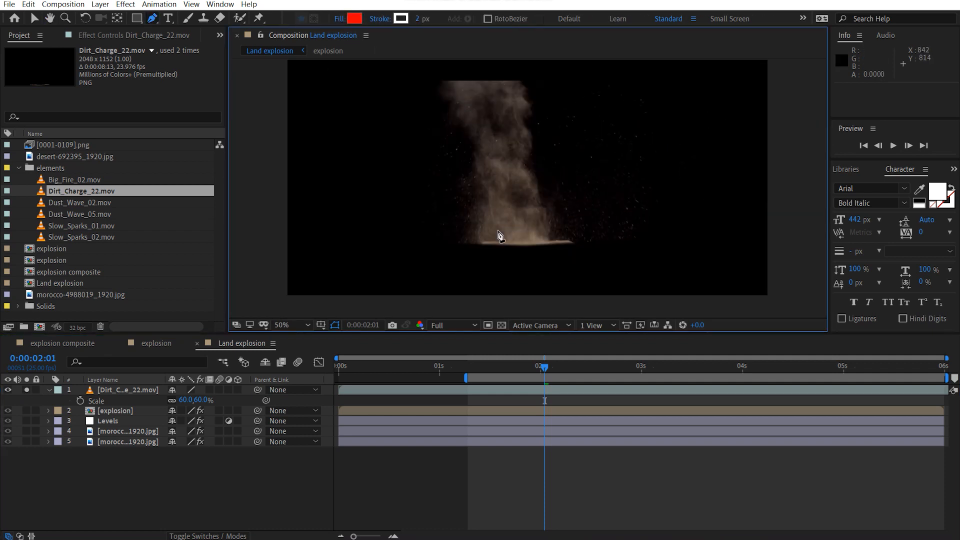
pyautogui.moveTo(502, 204); pyautogui.dragTo(506, 221)
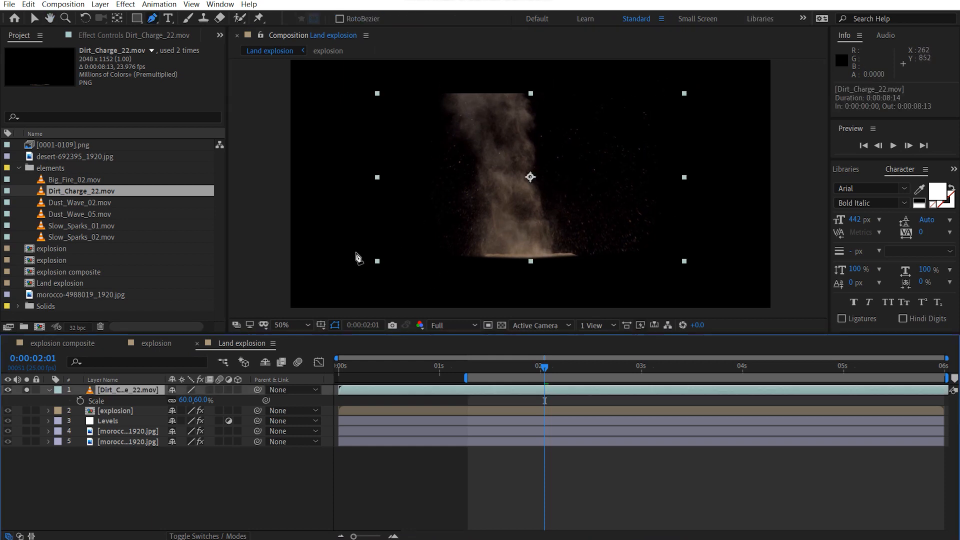
# - Draw a closed seven-point mask around the bright ground strip at the base of the dirt plume
pyautogui.click(356, 253)
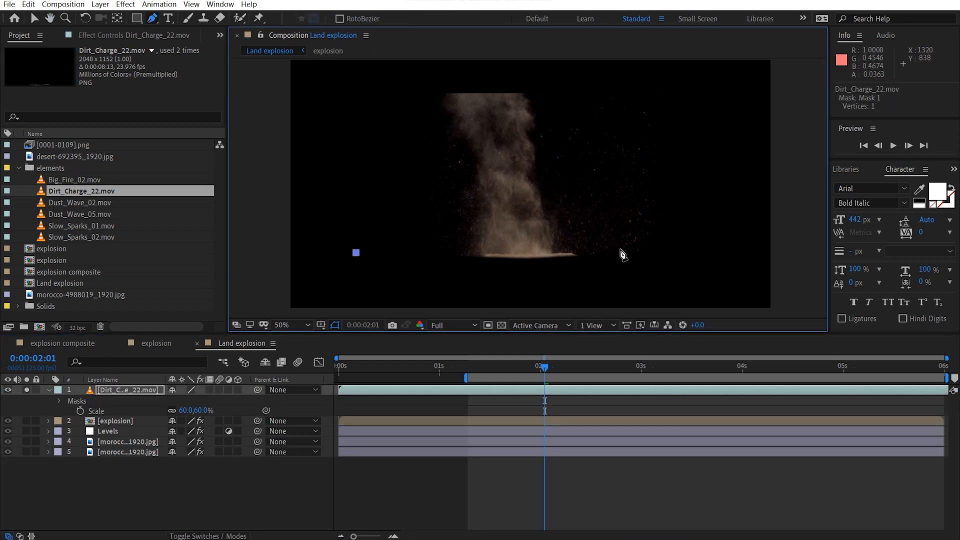
pyautogui.click(657, 248)
pyautogui.click(714, 255)
pyautogui.click(717, 281)
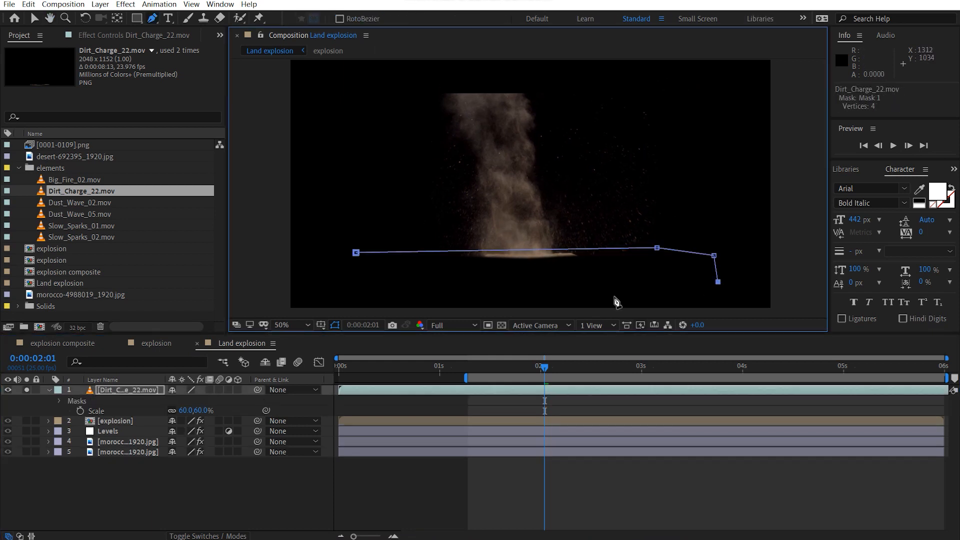
pyautogui.click(614, 296)
pyautogui.click(457, 294)
pyautogui.click(356, 253)
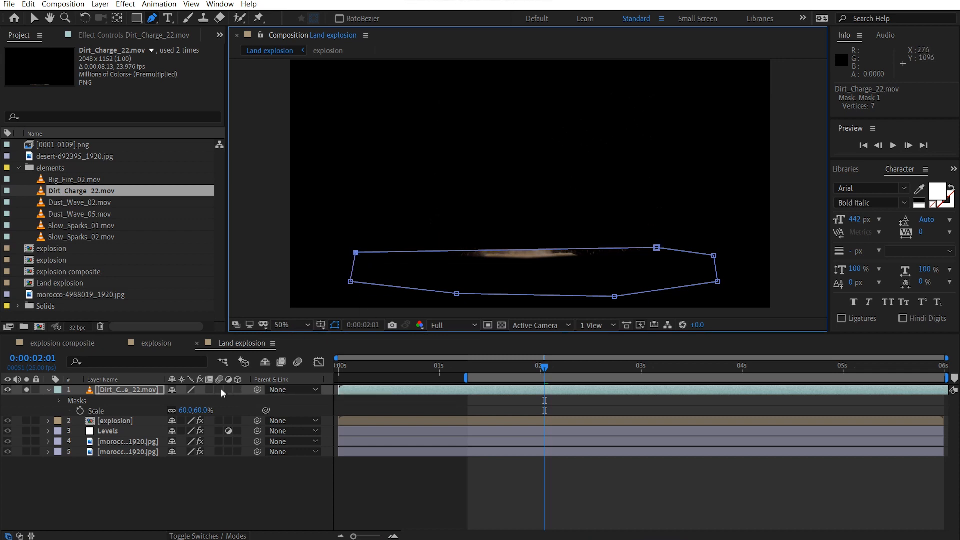
# - Set Mask 1 to Subtract with a 42-pixel feather and unsolo the dirt layer
pyautogui.press('m')
pyautogui.click(194, 400)
pyautogui.click(220, 435)
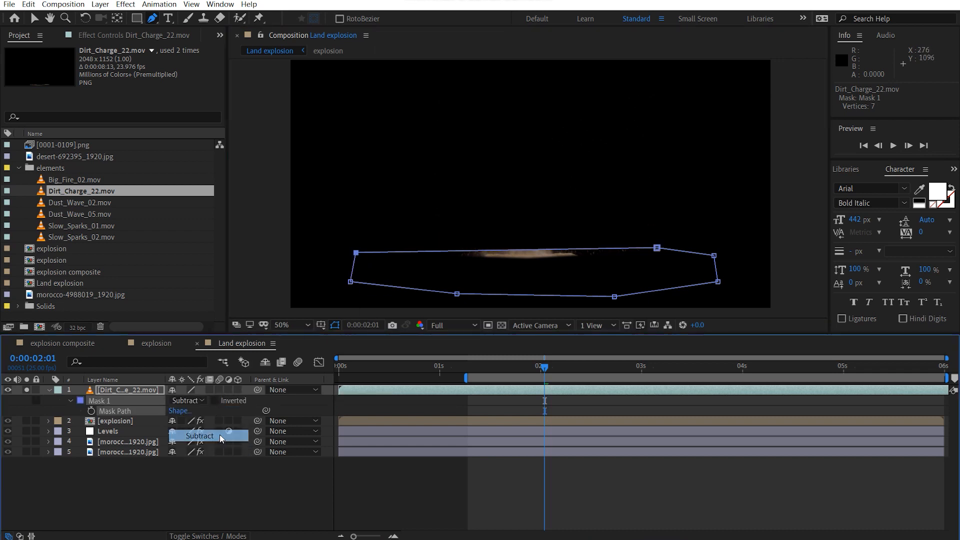
pyautogui.press('f')
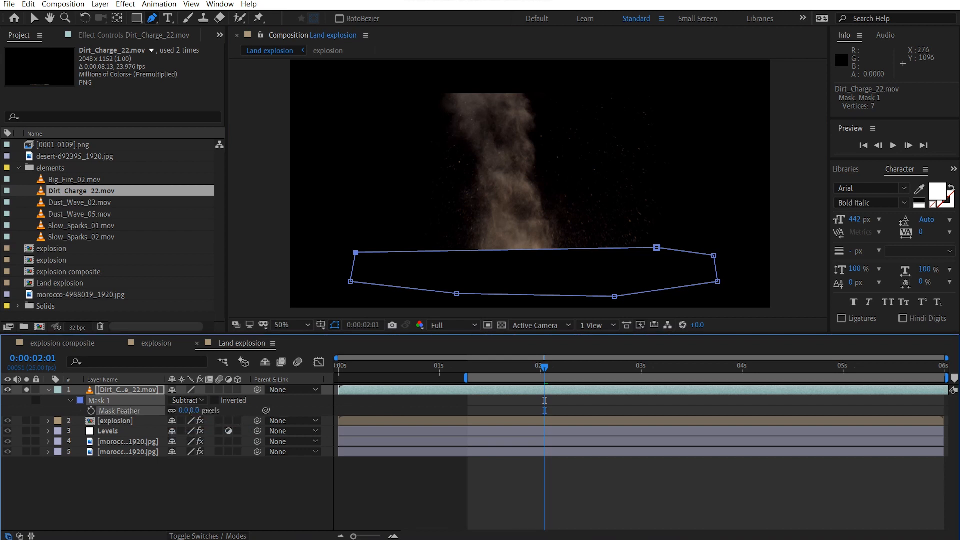
pyautogui.moveTo(184, 410); pyautogui.dragTo(227, 411)
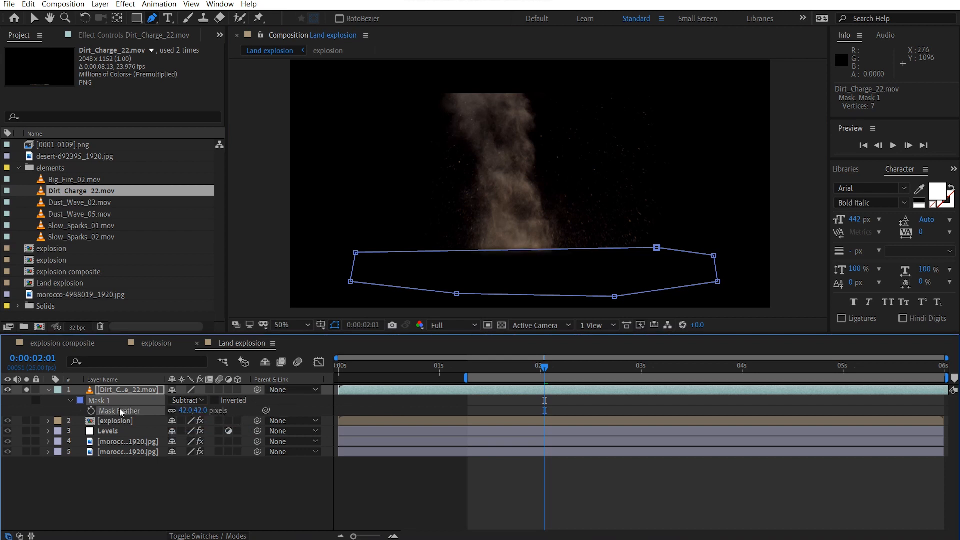
pyautogui.press('v')
pyautogui.click(26, 389)
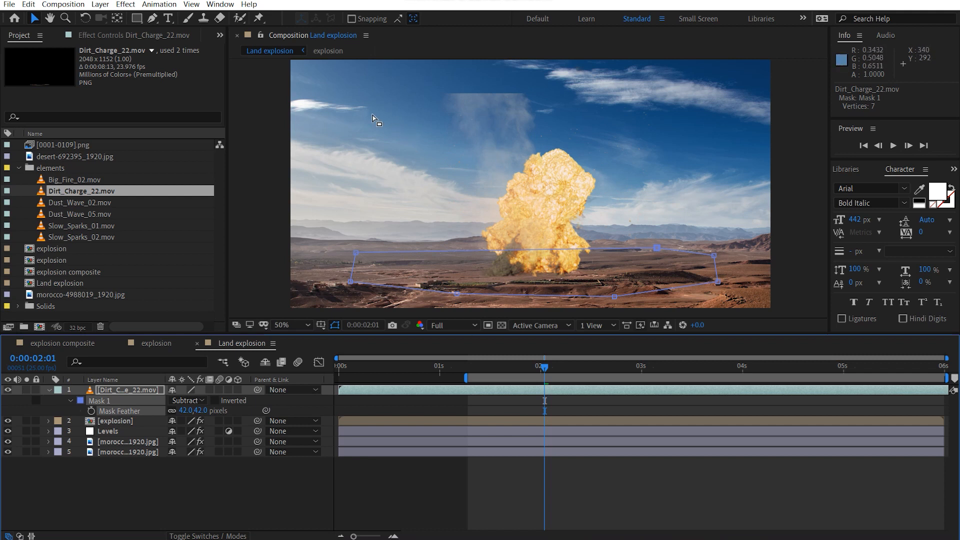
# - Draw a wide rectangular mask over the cut-off upper edge of the dirt plume and set it to Subtract
pyautogui.click(352, 103)
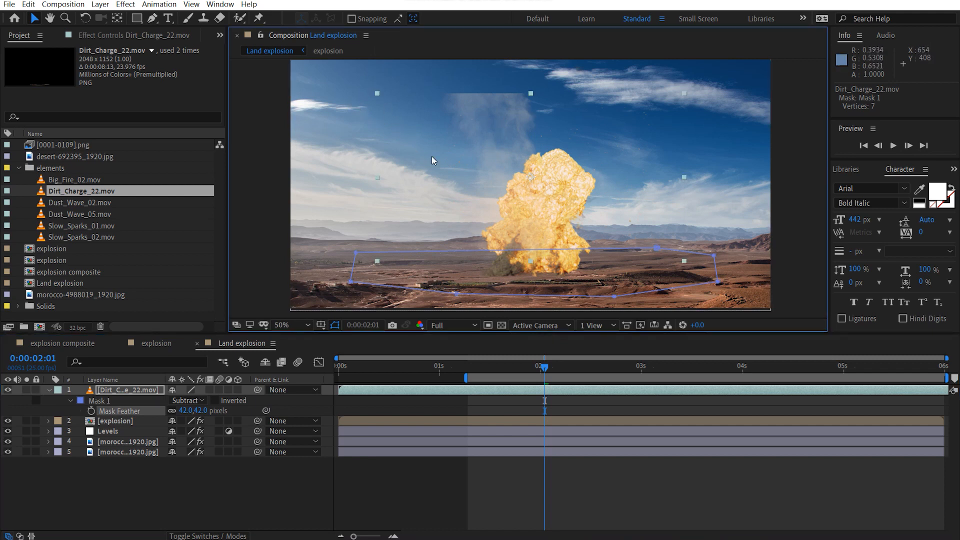
pyautogui.click(137, 18)
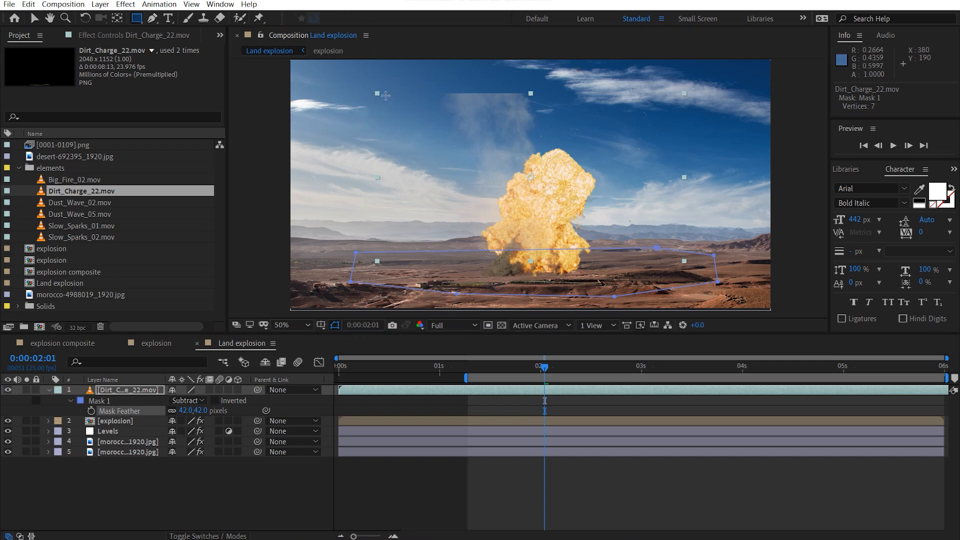
pyautogui.moveTo(346, 81)
pyautogui.mouseDown()
pyautogui.moveTo(553, 83)
pyautogui.moveTo(778, 128)
pyautogui.moveTo(718, 108)
pyautogui.mouseUp()
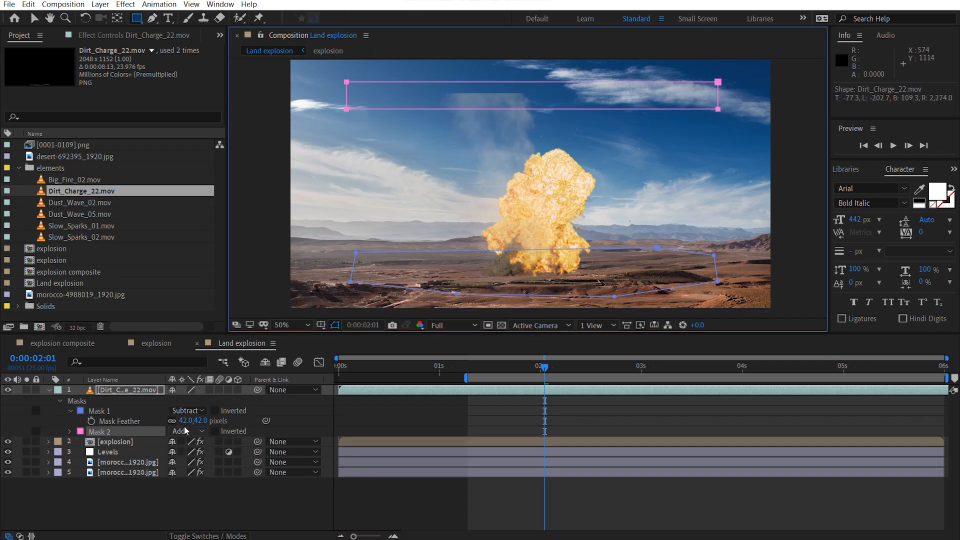
pyautogui.click(175, 437)
pyautogui.click(212, 463)
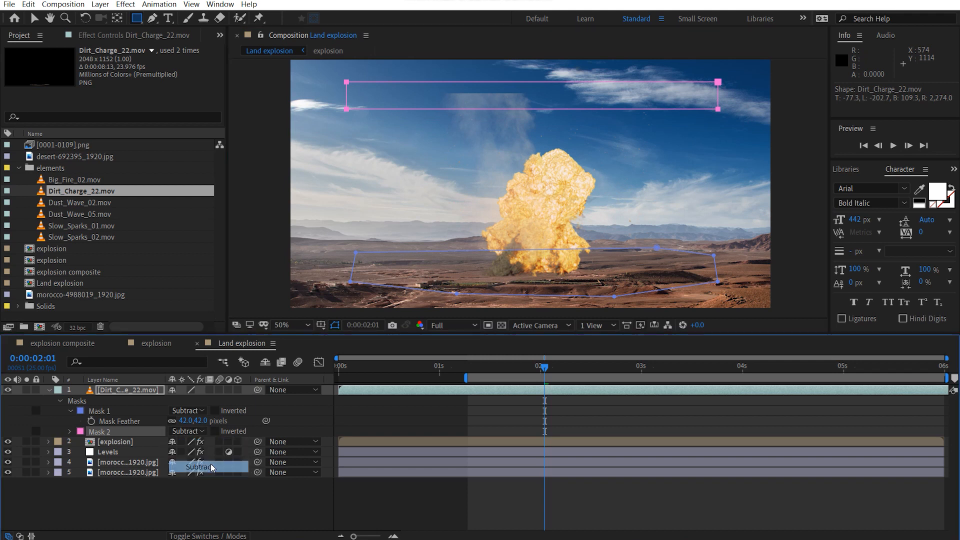
# - Set the feather of Mask 2 on the dirt layer to 8 pixels
pyautogui.press('f')
pyautogui.press('f')
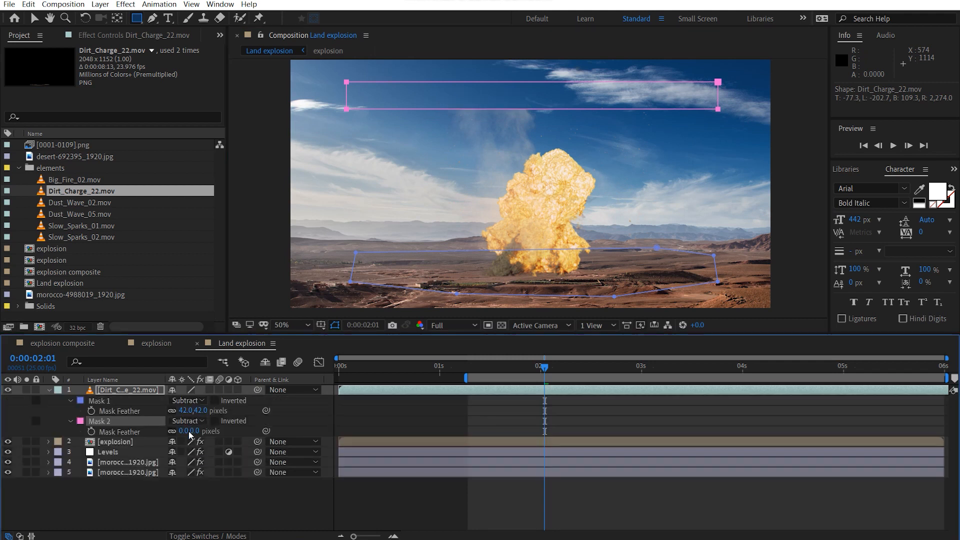
pyautogui.click(188, 431)
pyautogui.moveTo(194, 430); pyautogui.dragTo(215, 430)
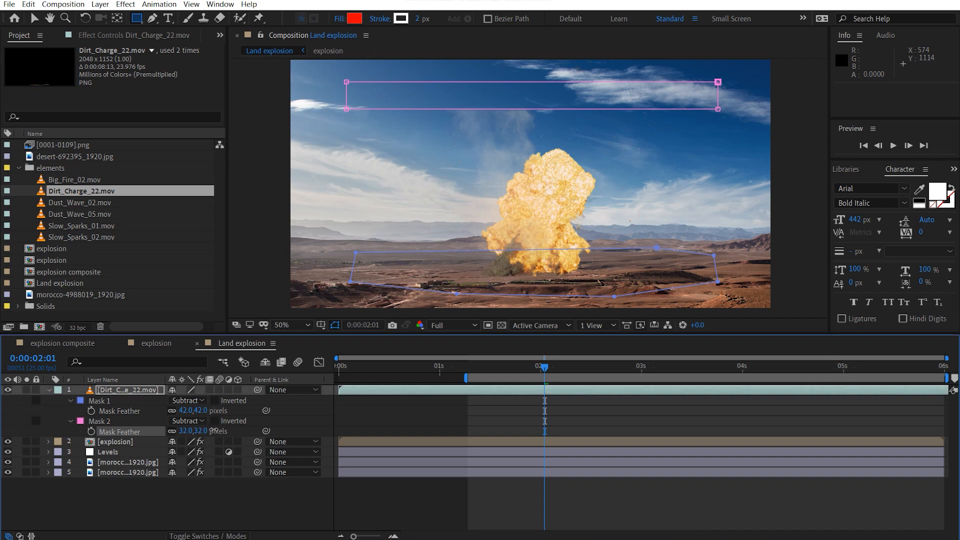
pyautogui.moveTo(202, 431); pyautogui.dragTo(198, 431)
pyautogui.press('v')
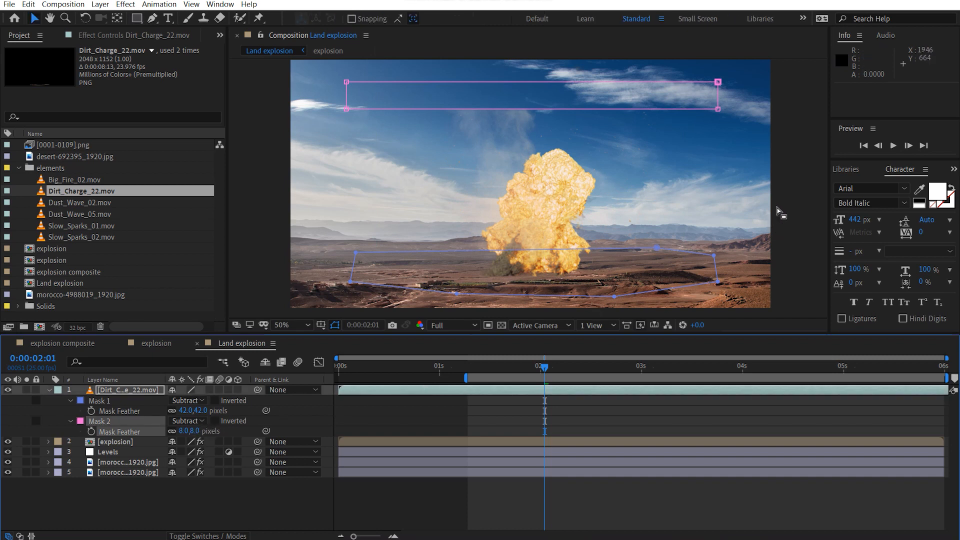
pyautogui.click(788, 212)
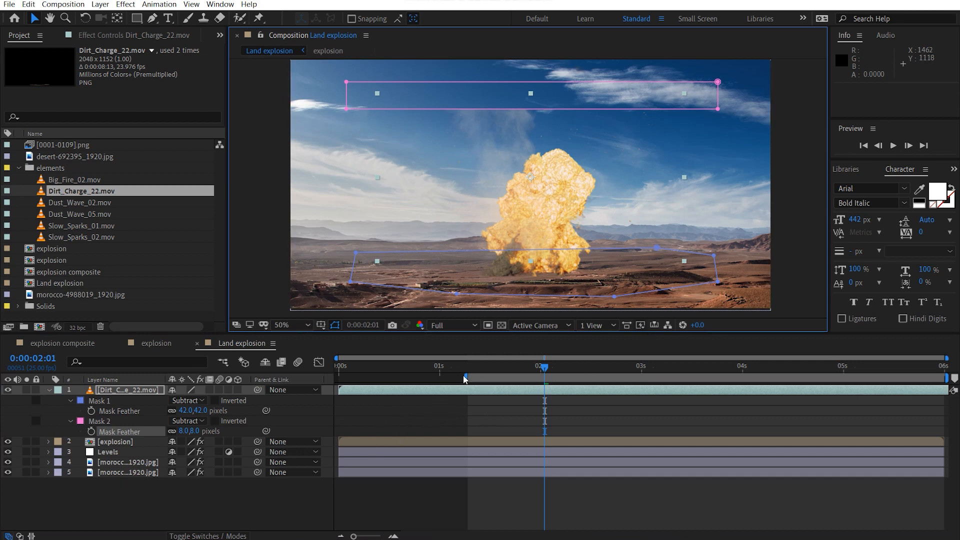
# - Extend the work area start back to 0:00:00:02 and place the playhead at 0:00:01:08 where the explosion begins
pyautogui.moveTo(464, 381); pyautogui.dragTo(414, 368)
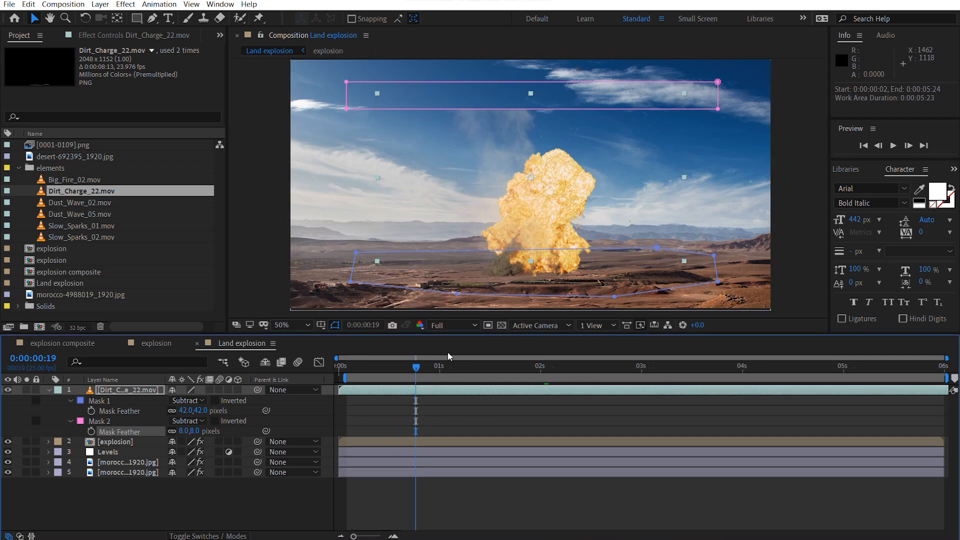
pyautogui.click(446, 367)
pyautogui.click(471, 368)
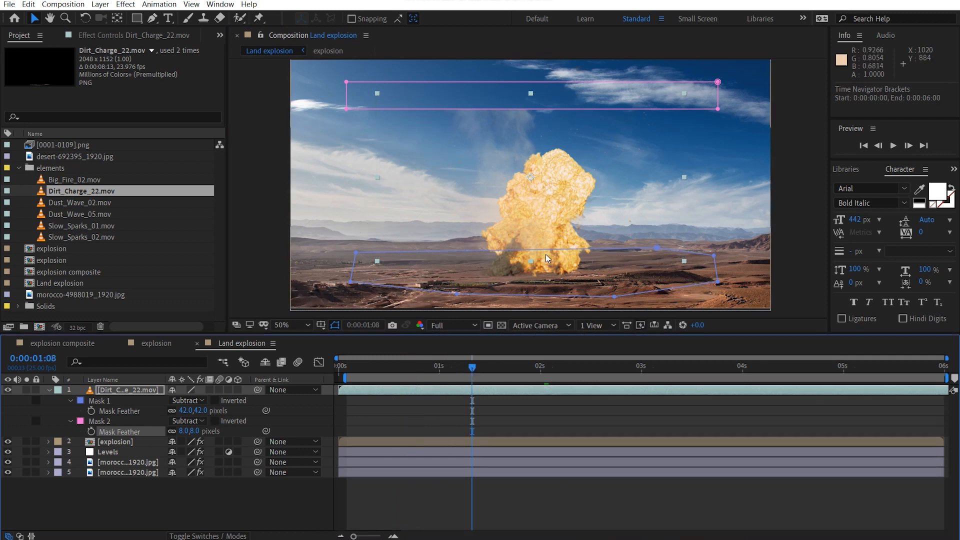
# - Move the Dirt_Charge_22.mov layer to position 978, 604 so the plume rises from the ignition point
pyautogui.press('h')
pyautogui.moveTo(545, 254); pyautogui.dragTo(552, 218)
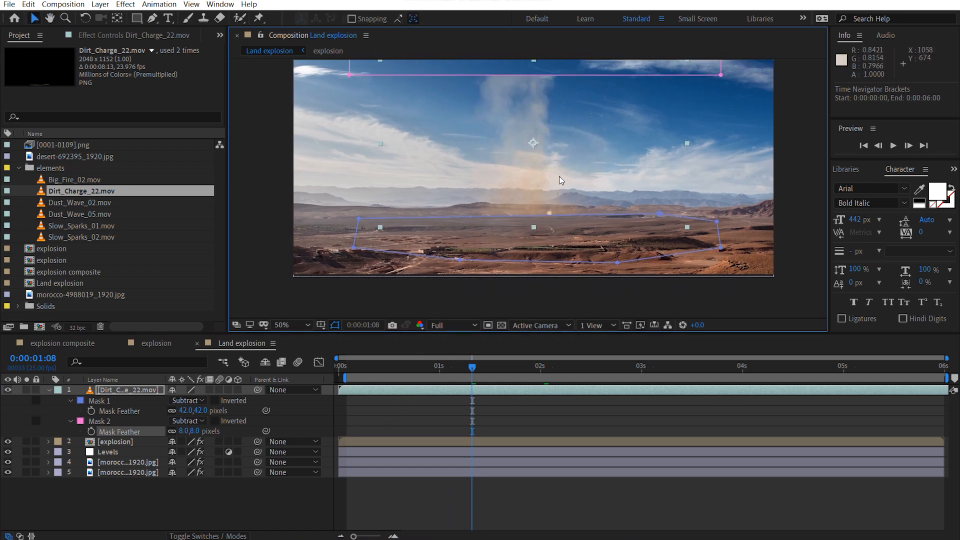
pyautogui.moveTo(559, 176); pyautogui.dragTo(564, 193)
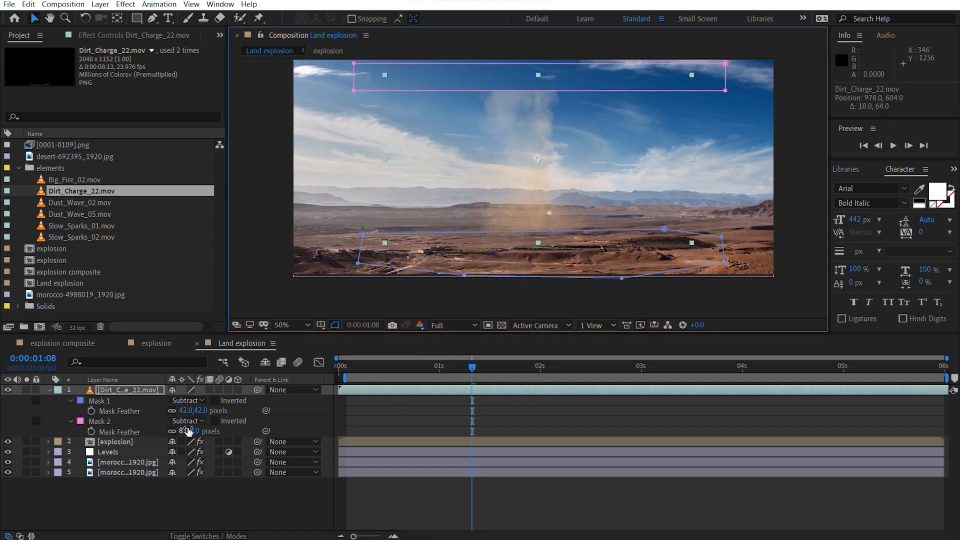
# - Scale the Dirt_Charge_22.mov layer to 43% and move it to position 968, 654
pyautogui.press('s')
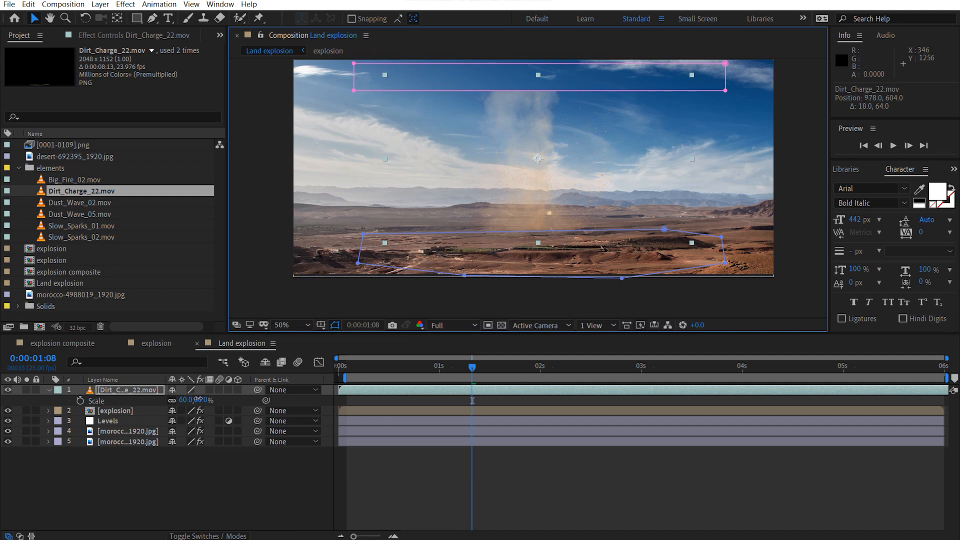
pyautogui.moveTo(198, 399); pyautogui.dragTo(189, 400)
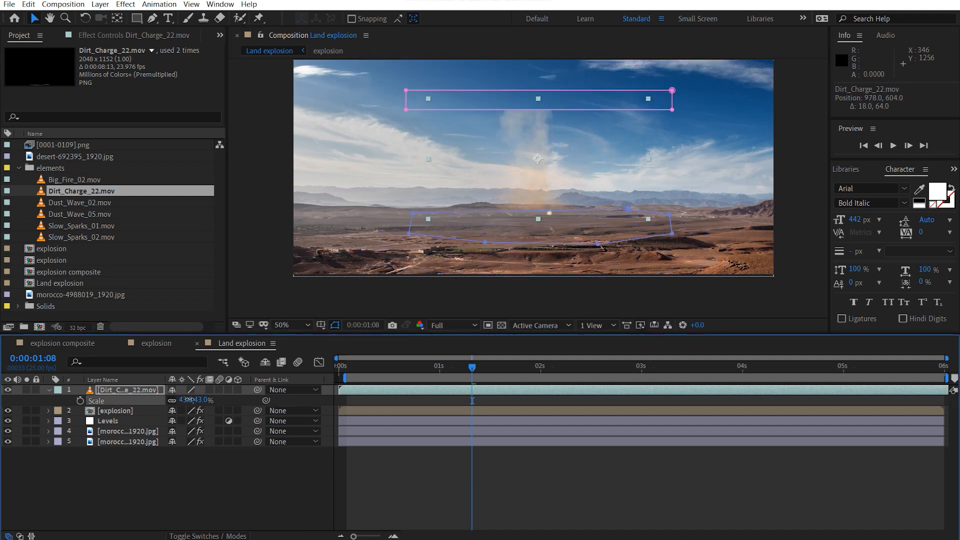
pyautogui.click(779, 187)
pyautogui.moveTo(569, 173)
pyautogui.mouseDown()
pyautogui.moveTo(569, 163)
pyautogui.moveTo(566, 179)
pyautogui.mouseUp()
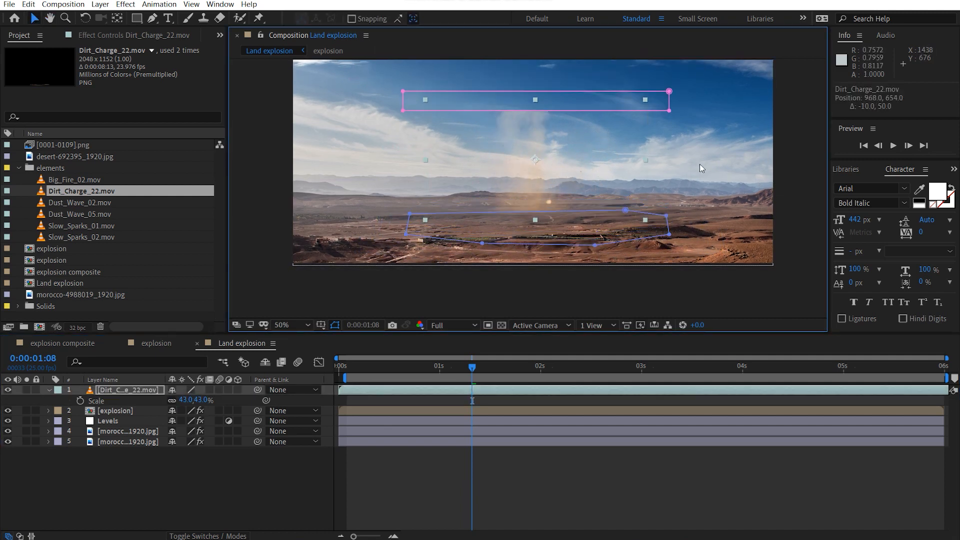
# - Trim the end of the Dirt_Charge_22.mov layer at 0:00:00:14, just as the plume has risen
pyautogui.click(659, 223)
pyautogui.click(423, 368)
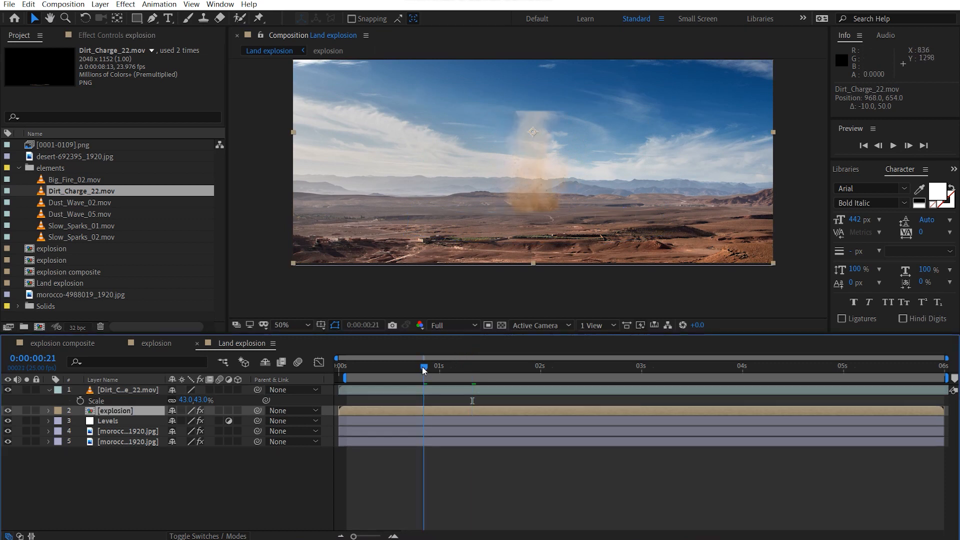
pyautogui.moveTo(421, 367); pyautogui.dragTo(394, 367)
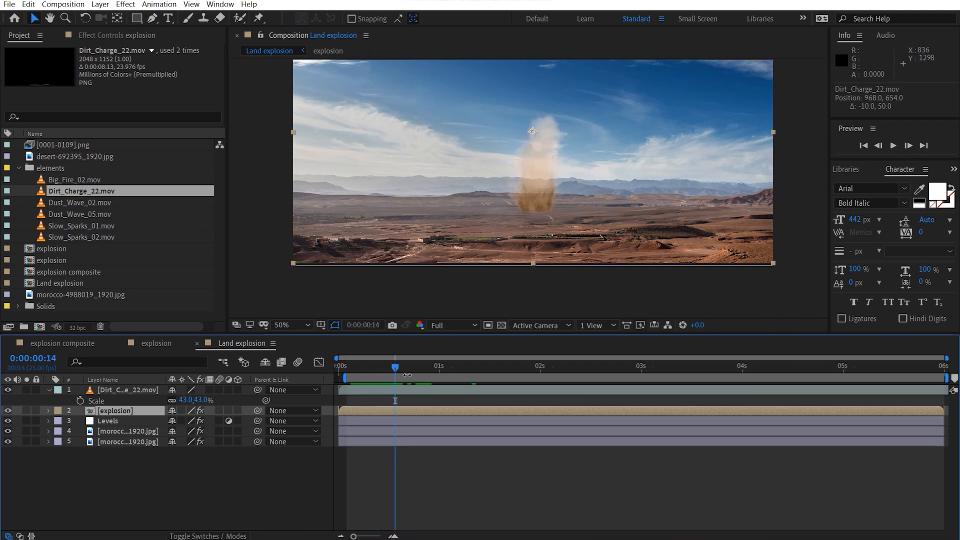
pyautogui.click(145, 391)
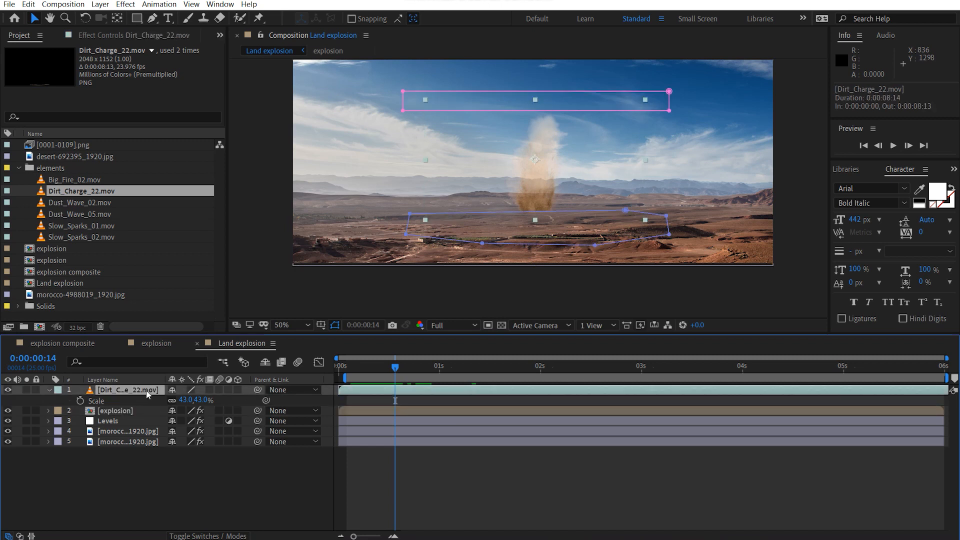
pyautogui.hotkey('alt', ']')
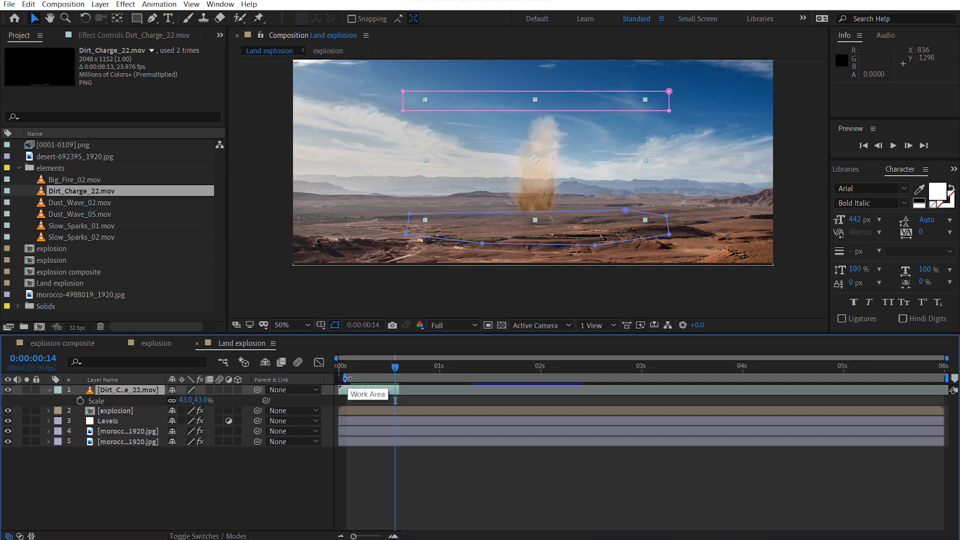
# - Slide the trimmed dirt layer in time so it starts at 0:00:00:13, and check it against the explosion
pyautogui.click(787, 162)
pyautogui.moveTo(565, 180); pyautogui.dragTo(548, 175)
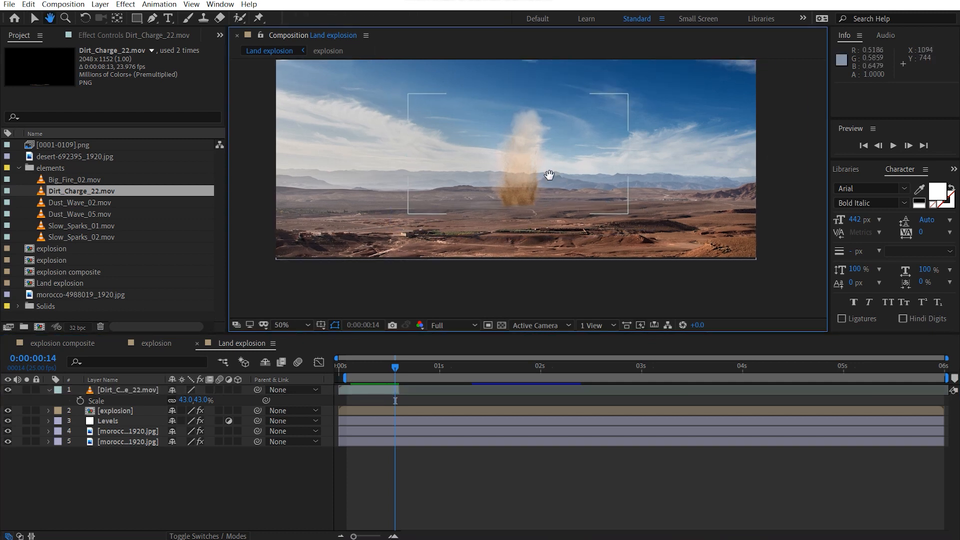
pyautogui.moveTo(357, 389); pyautogui.dragTo(455, 376)
pyautogui.moveTo(457, 376); pyautogui.dragTo(503, 377)
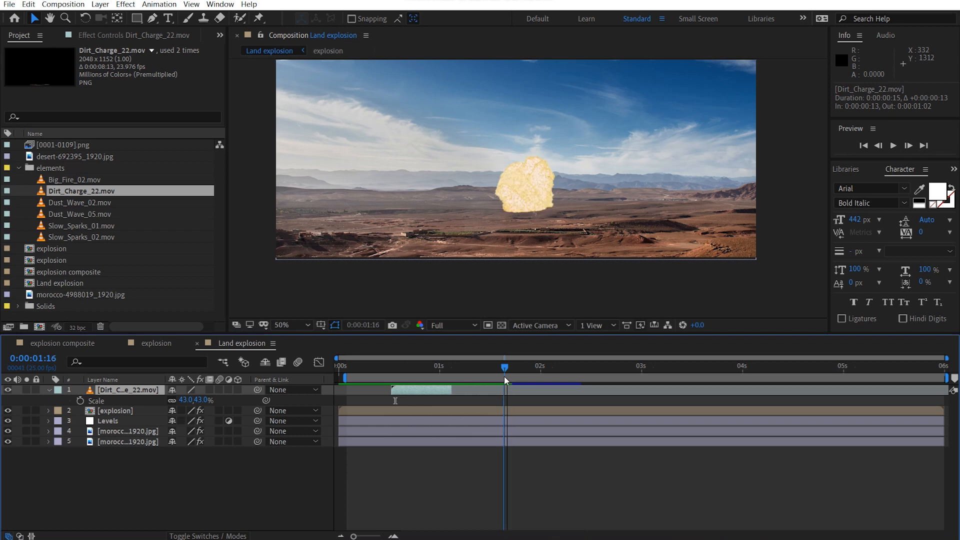
# - Trim the explosion layer's start to 0:00:01:09 and slide the dirt layer so it starts at 0:00:00:20
pyautogui.hotkey('ctrl', 'z')
pyautogui.hotkey('alt', '[')
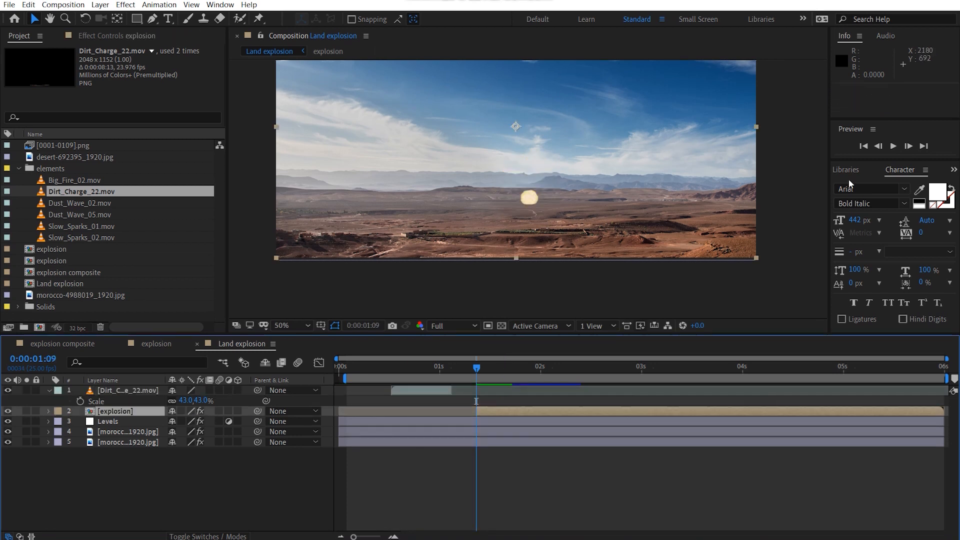
pyautogui.moveTo(434, 390); pyautogui.dragTo(461, 396)
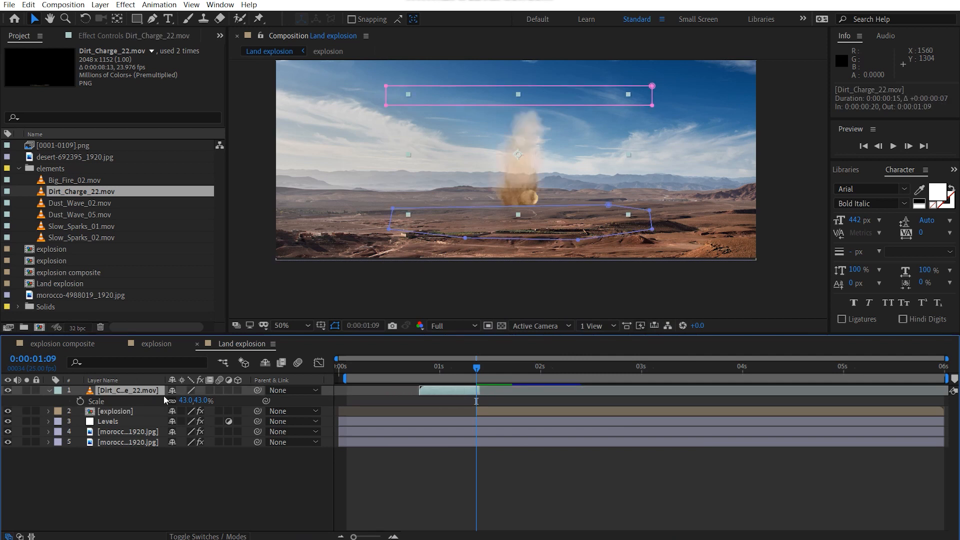
# - Place the dirt layer beneath the explosion layer and move it to position 984, 660
pyautogui.moveTo(112, 393); pyautogui.dragTo(120, 416)
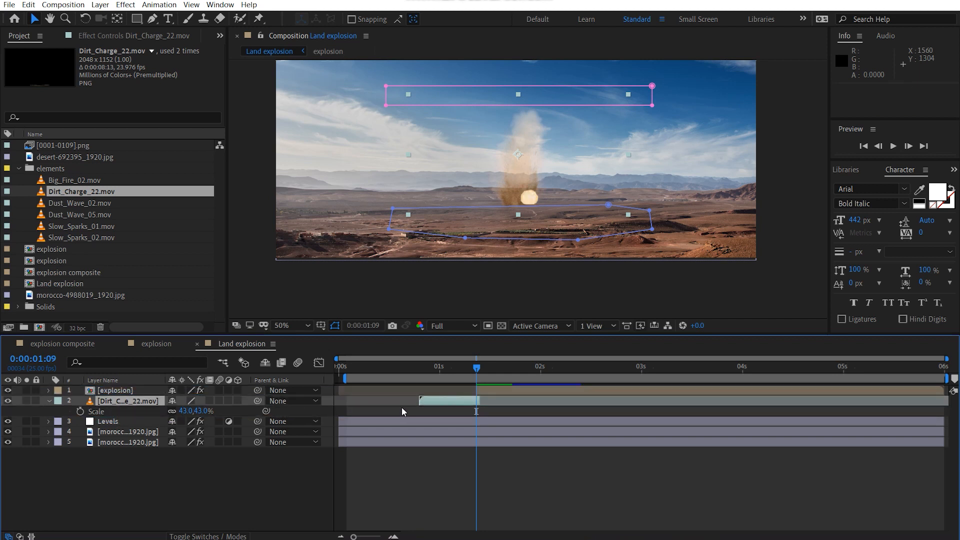
pyautogui.moveTo(569, 192)
pyautogui.mouseDown()
pyautogui.moveTo(563, 197)
pyautogui.moveTo(573, 193)
pyautogui.mouseUp()
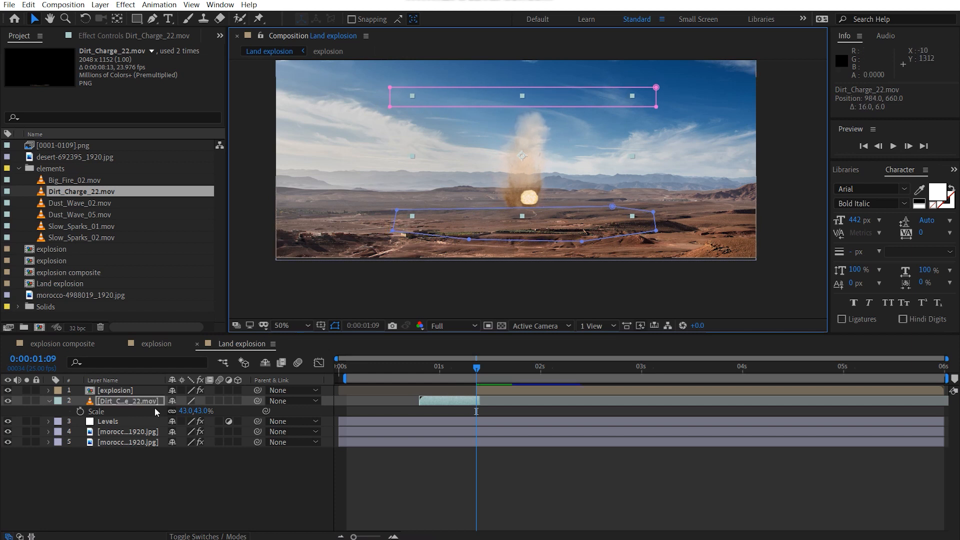
# - Slide the dirt layer so it starts at 0:00:00:22, and play the blast back from 0:00:00:19
pyautogui.click(411, 366)
pyautogui.moveTo(415, 370); pyautogui.dragTo(476, 375)
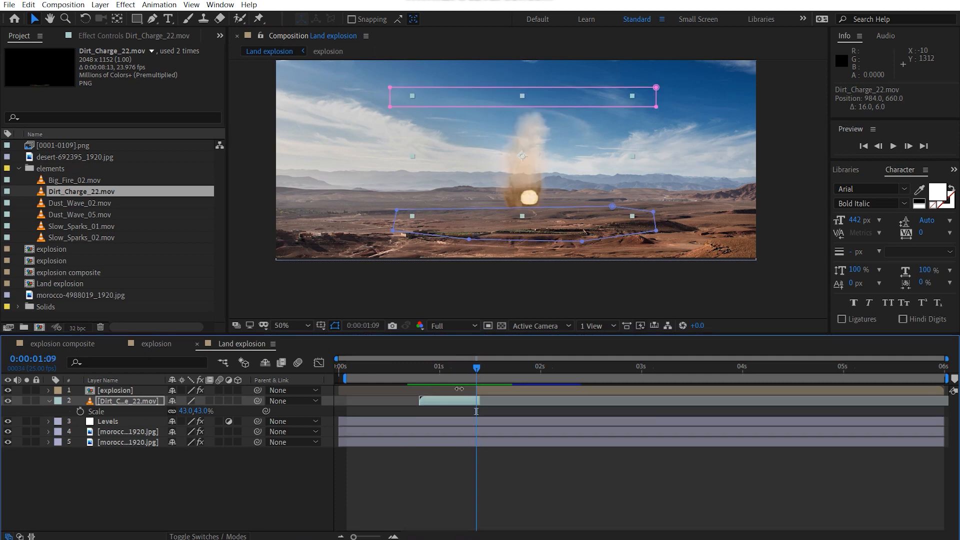
pyautogui.moveTo(442, 402); pyautogui.dragTo(450, 403)
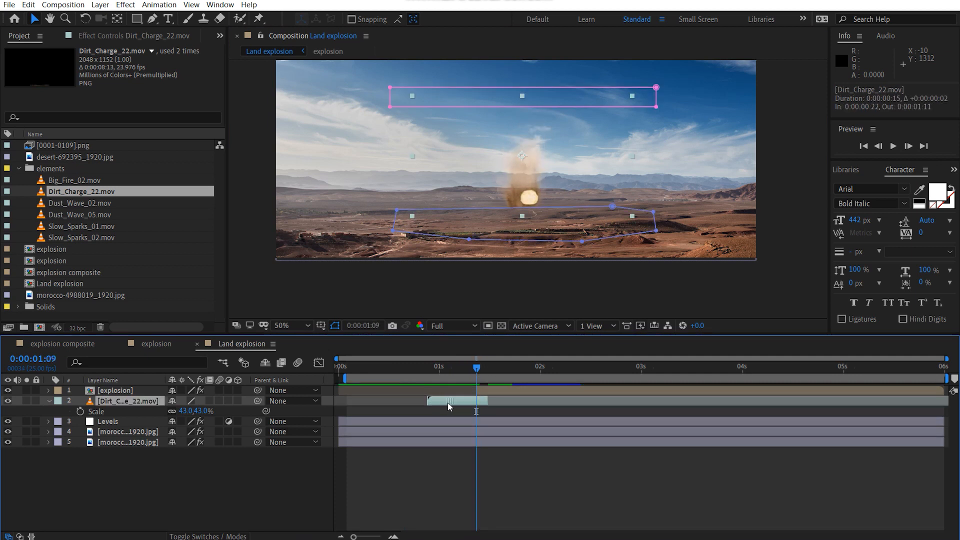
pyautogui.click(415, 370)
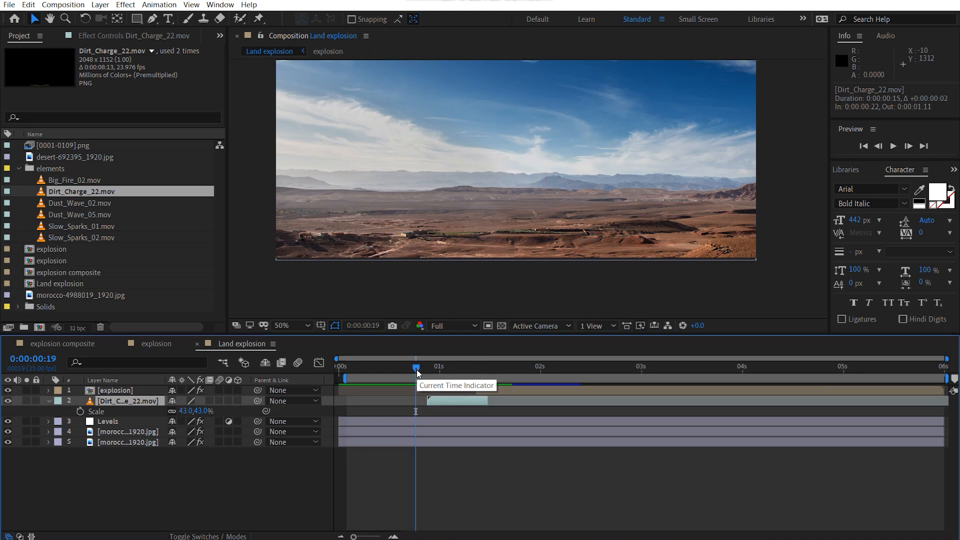
pyautogui.press('space')
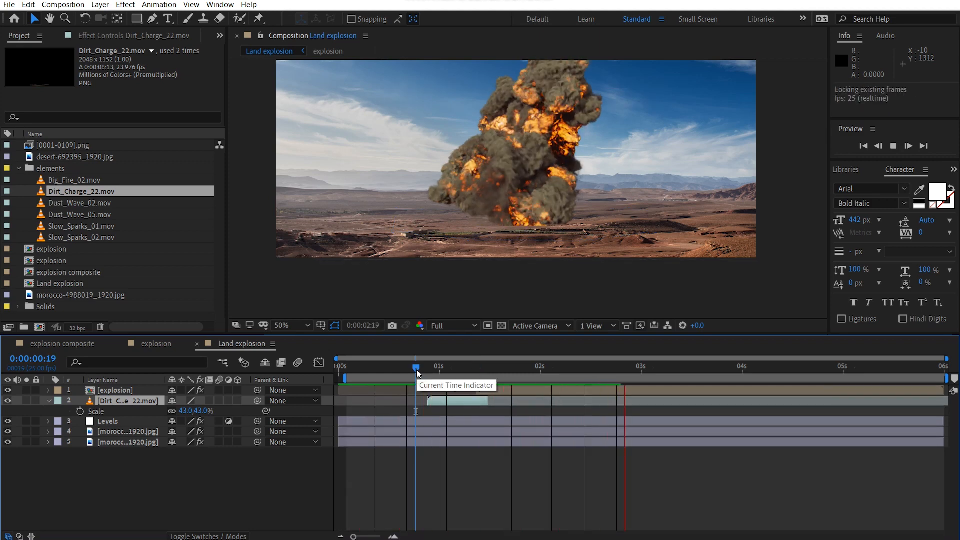
# - Slide the explosion layer earlier so it starts at 0:00:01:02, and check how it overlaps the dirt plume
pyautogui.click(446, 366)
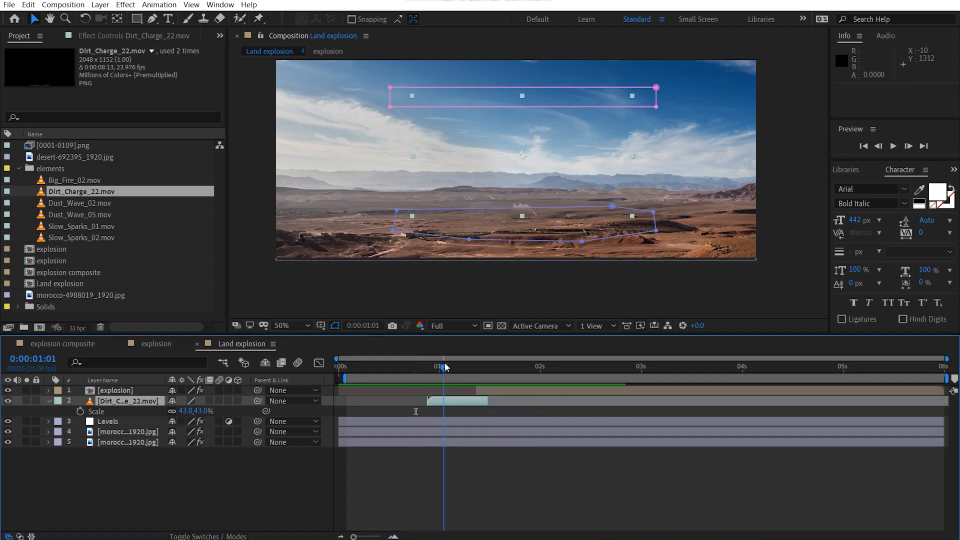
pyautogui.moveTo(447, 367); pyautogui.dragTo(480, 368)
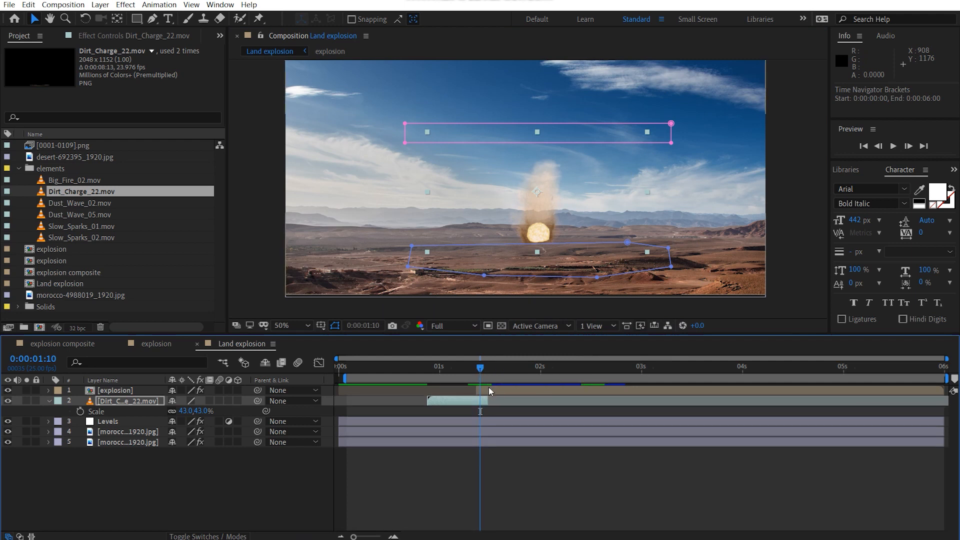
pyautogui.moveTo(488, 389); pyautogui.dragTo(469, 391)
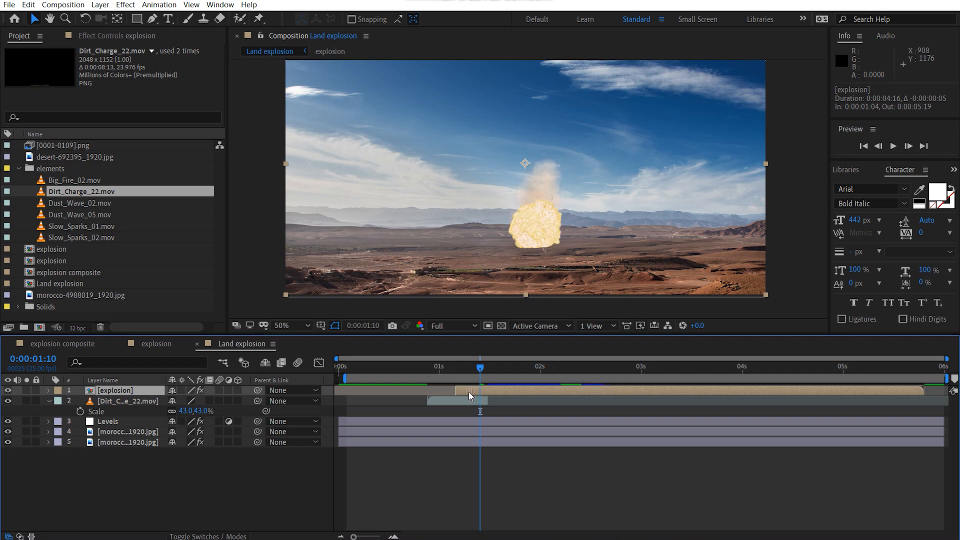
pyautogui.moveTo(482, 365); pyautogui.dragTo(804, 377)
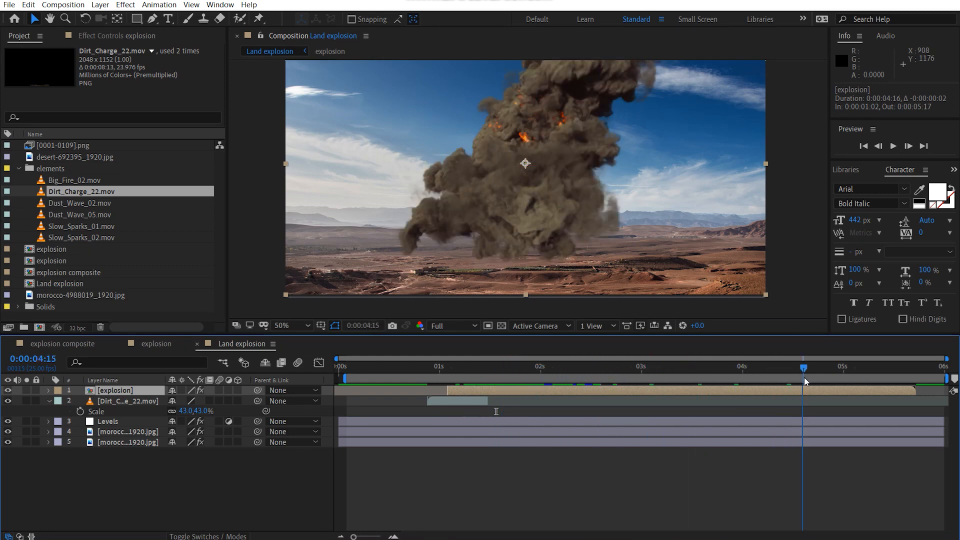
pyautogui.click(48, 400)
pyautogui.click(440, 368)
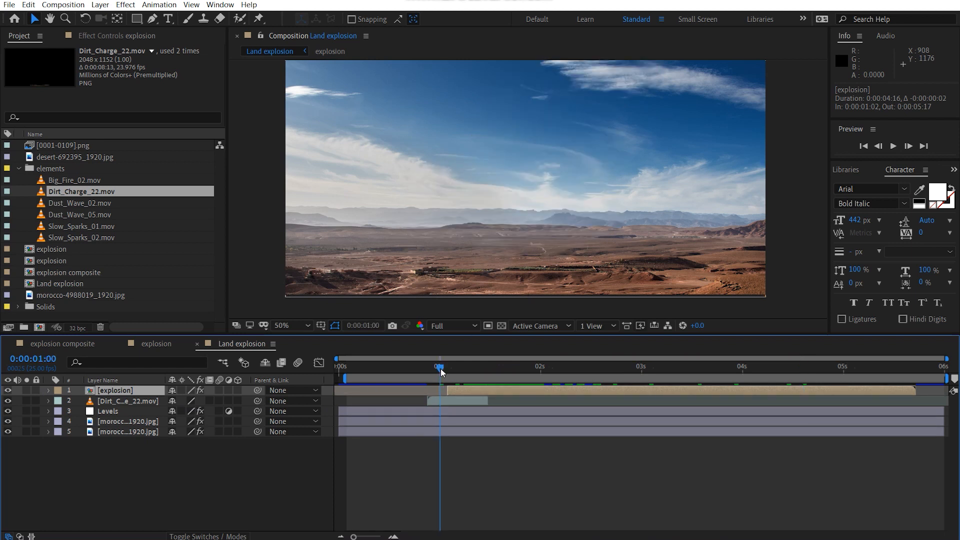
pyautogui.moveTo(440, 368); pyautogui.dragTo(472, 368)
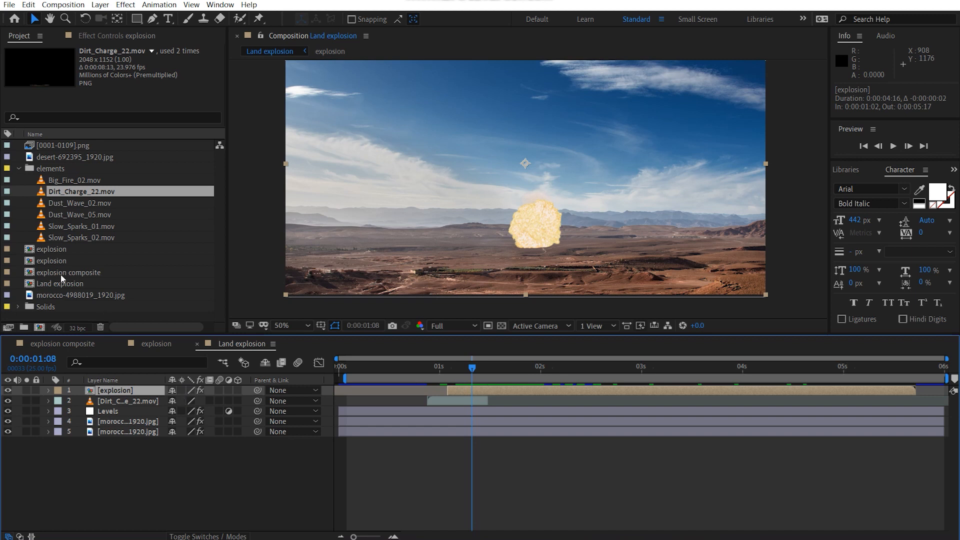
# - Add Dust_Wave_02.mov as a layer above the explosion, solo it and review its motion up to 0:00:02:11
pyautogui.click(100, 205)
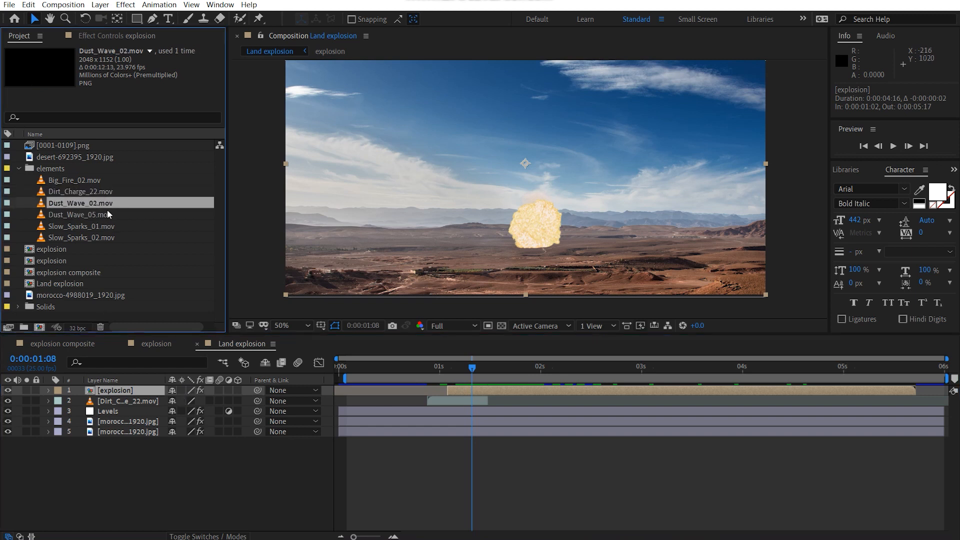
pyautogui.moveTo(83, 206); pyautogui.dragTo(136, 393)
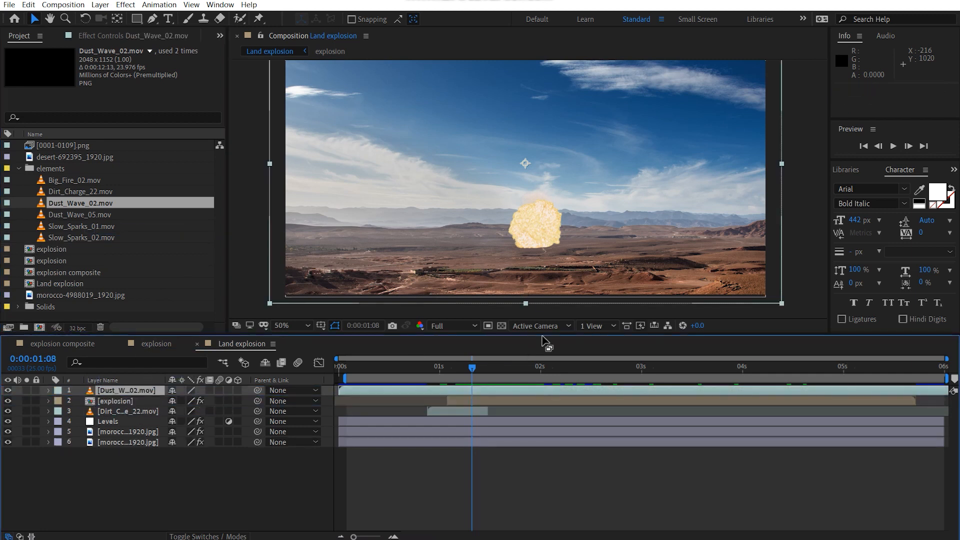
pyautogui.click(27, 391)
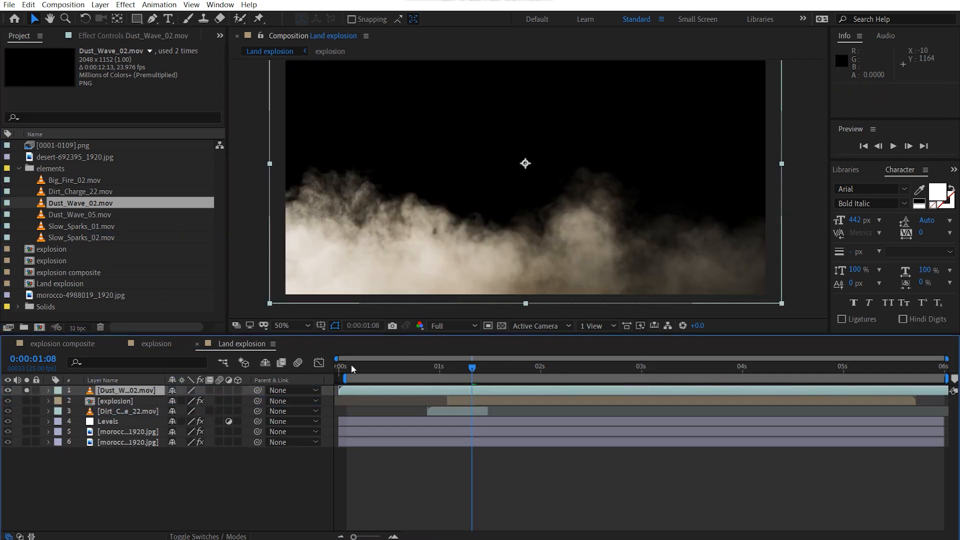
pyautogui.moveTo(352, 366); pyautogui.dragTo(586, 377)
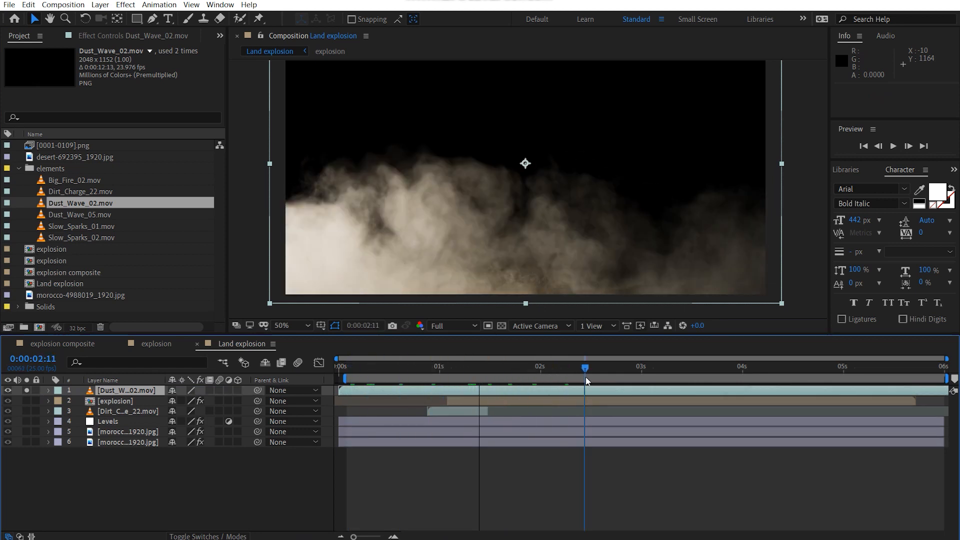
pyautogui.press(',')
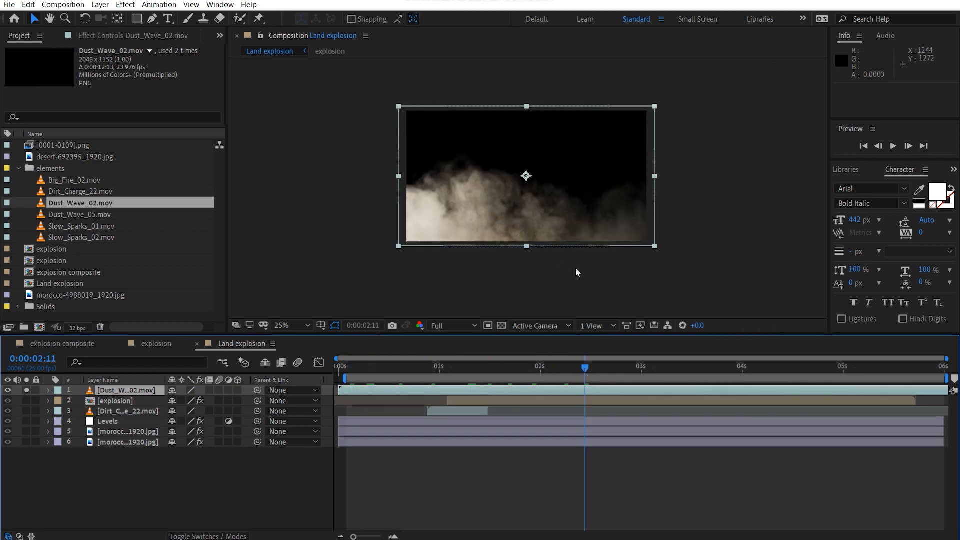
# - Speed up the Dust_Wave_02.mov layer with Time Stretch so its duration is 0:00:10:02
pyautogui.rightClick(99, 394)
pyautogui.moveTo(166, 147)
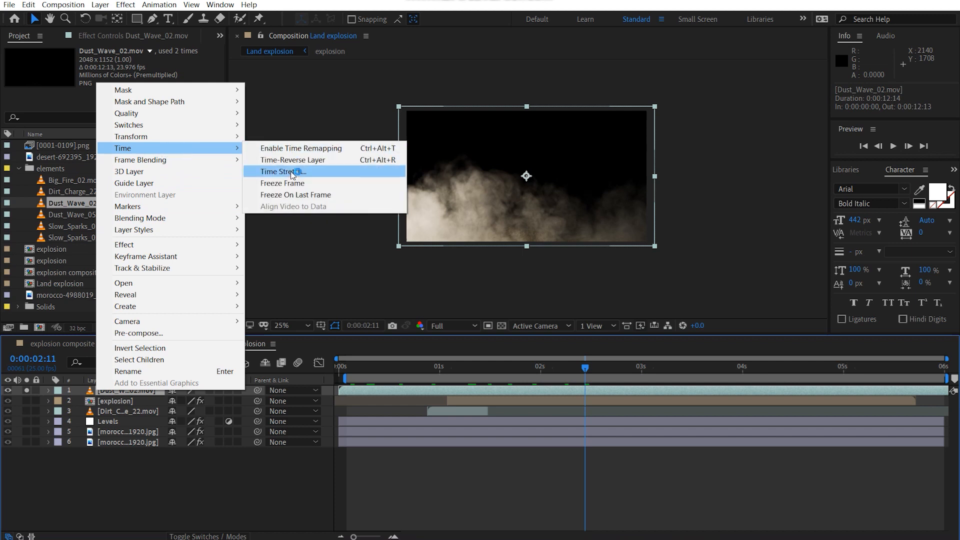
pyautogui.click(293, 172)
pyautogui.write('130')
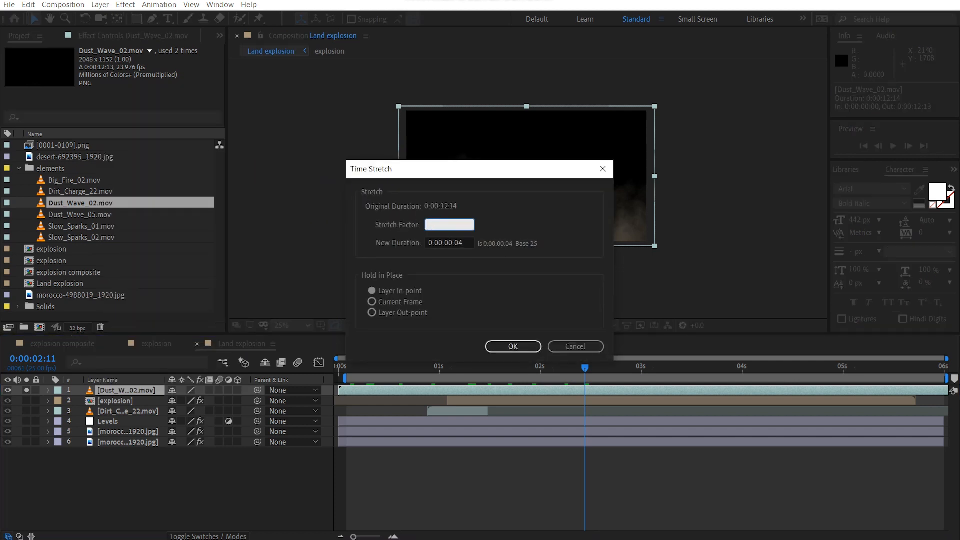
pyautogui.press('Return')
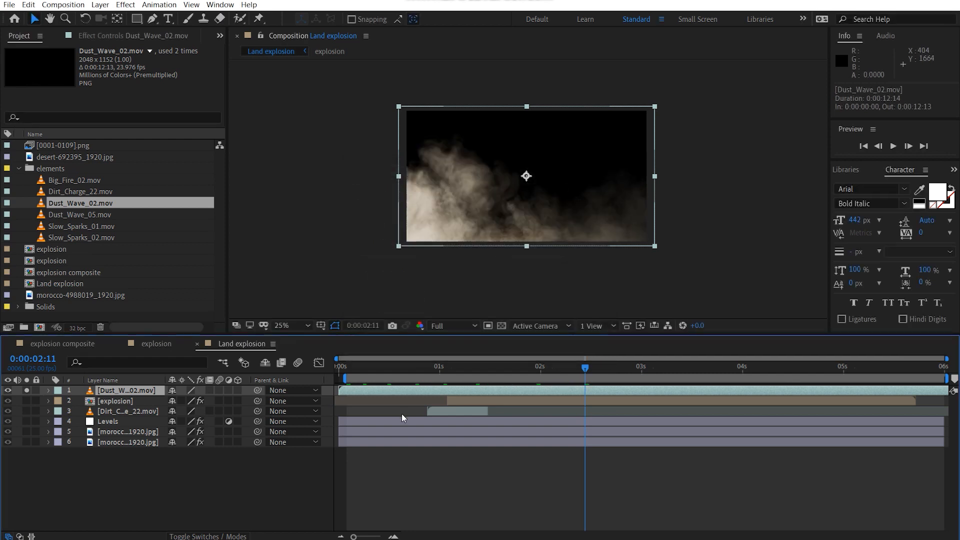
# - Slide the dust wave layer so it starts at 0:00:00:24 and scale it to 79%
pyautogui.moveTo(446, 387); pyautogui.dragTo(517, 389)
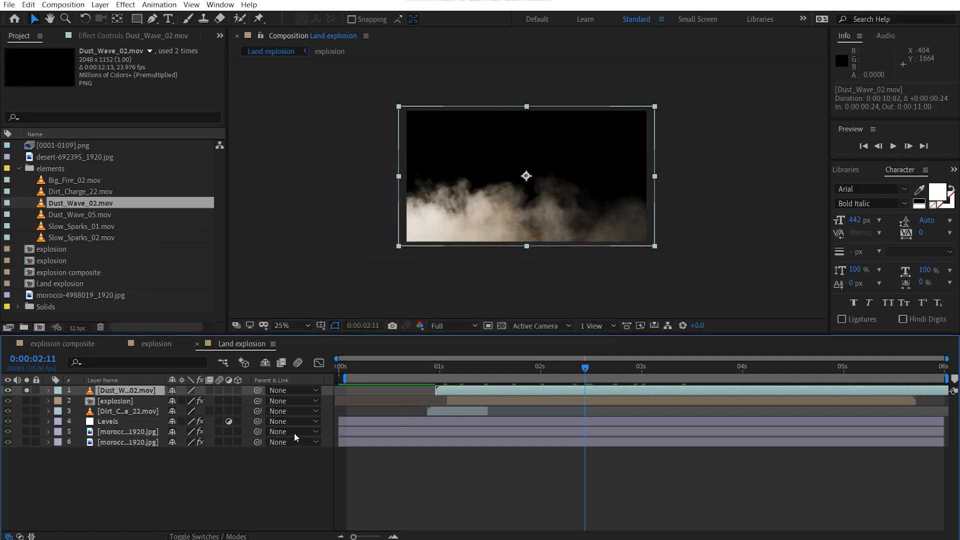
pyautogui.press('s')
pyautogui.moveTo(214, 404); pyautogui.dragTo(203, 405)
# - Draw a rectangular mask on the dust wave layer just inside its frame edges, enclosing the dust
pyautogui.click(153, 20)
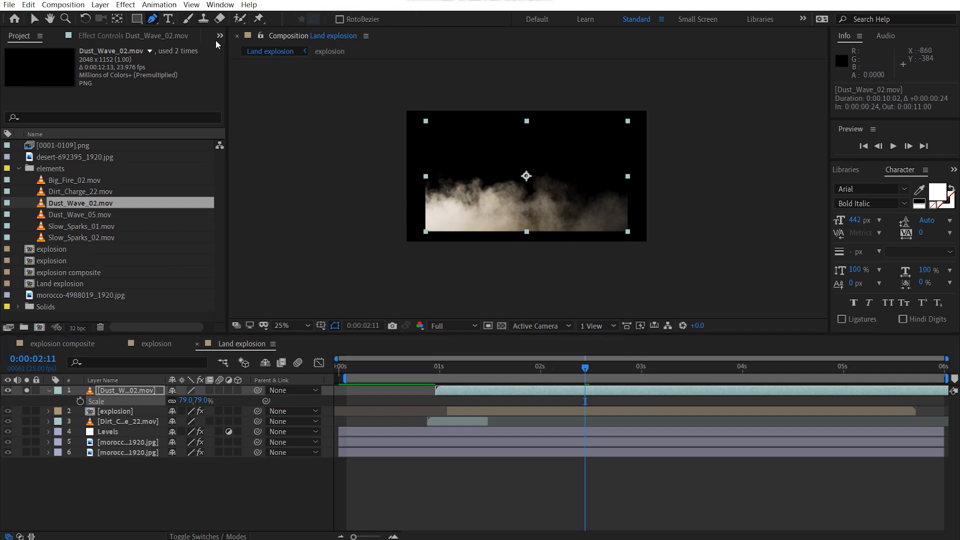
pyautogui.click(137, 18)
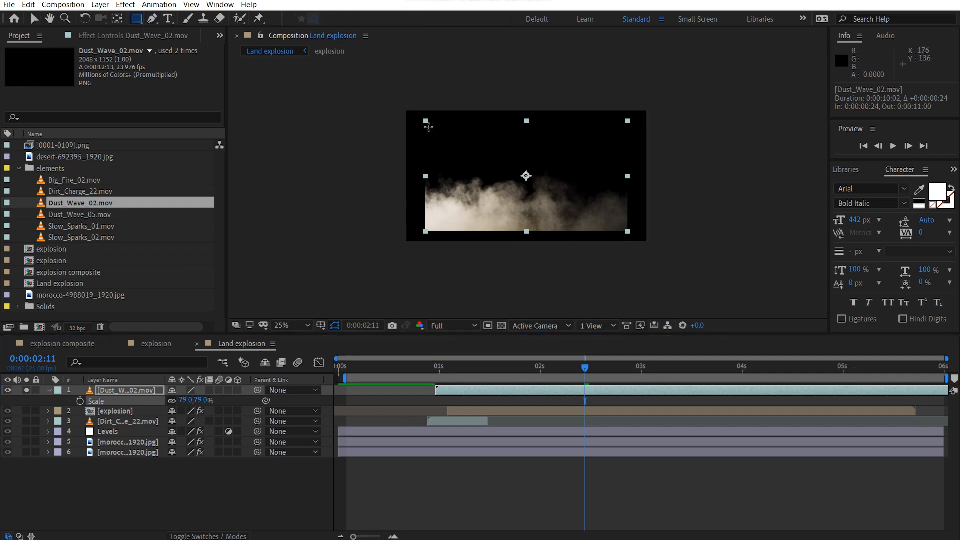
pyautogui.moveTo(428, 126)
pyautogui.mouseDown()
pyautogui.moveTo(520, 164)
pyautogui.moveTo(619, 228)
pyautogui.mouseUp()
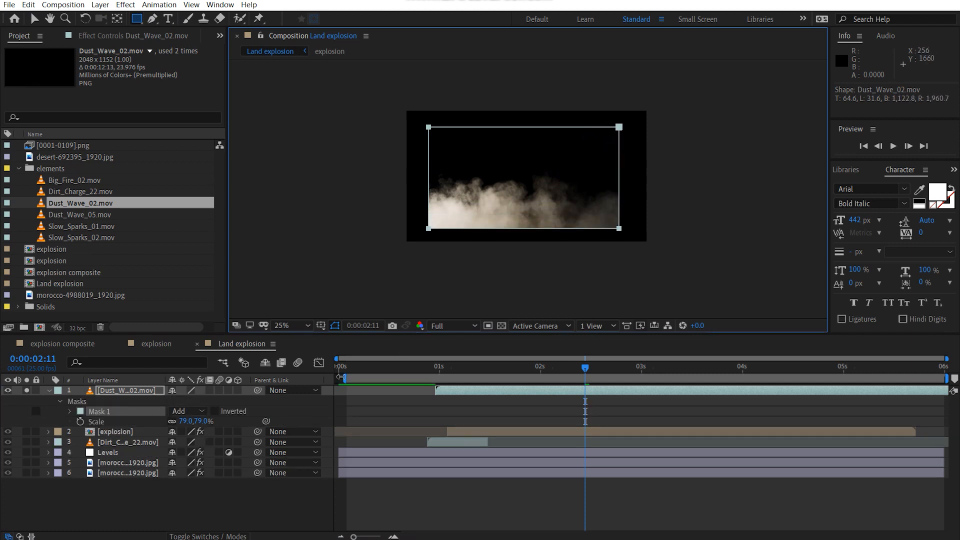
# - Feather the edges of the dust wave mask by 41 pixels
pyautogui.press('f')
pyautogui.moveTo(195, 411); pyautogui.dragTo(278, 407)
pyautogui.scroll(4, 475, 238)
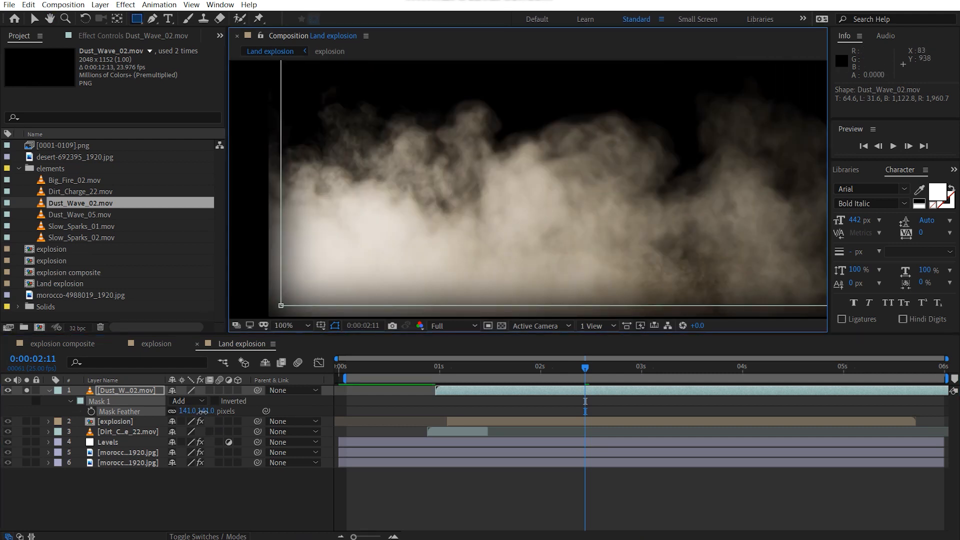
pyautogui.moveTo(194, 410); pyautogui.dragTo(149, 424)
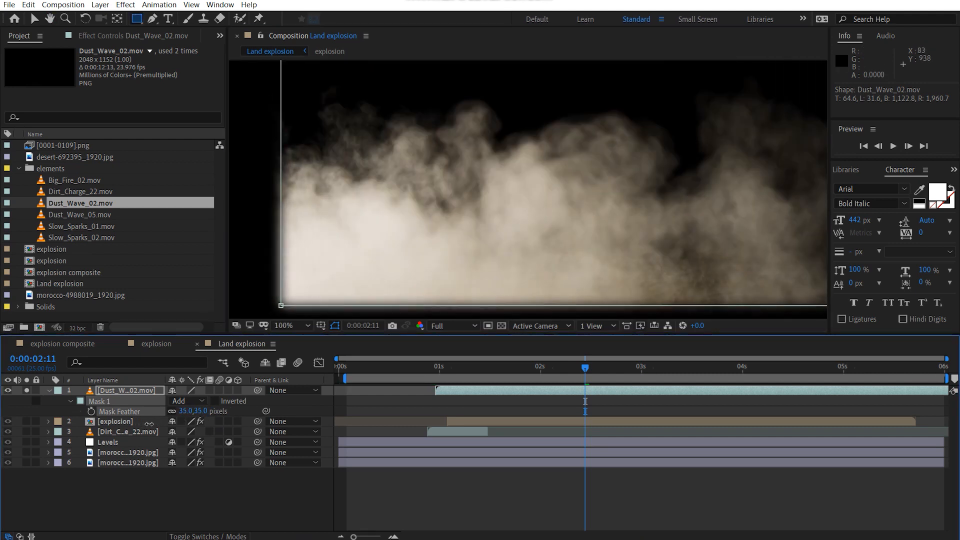
pyautogui.scroll(-3, 533, 187)
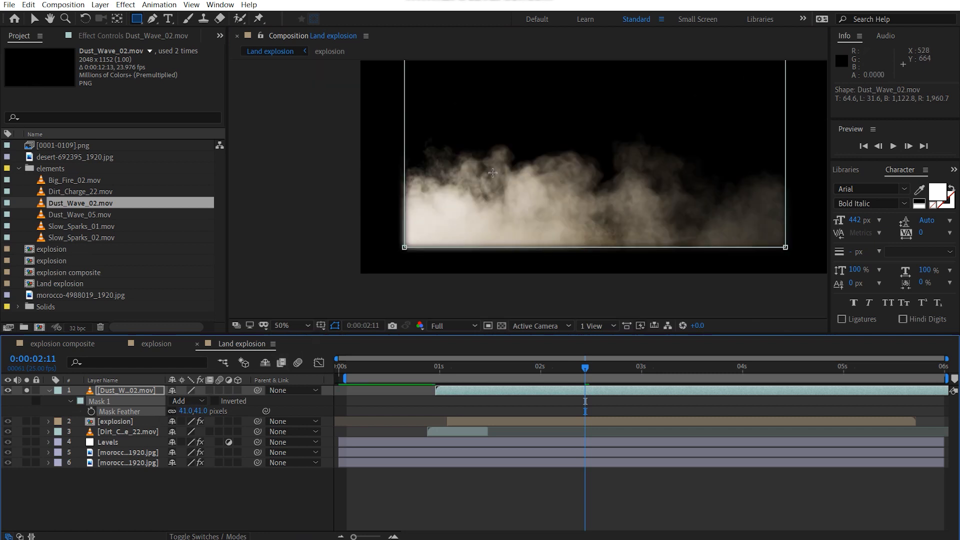
# - Shrink the dust wave mask evenly to about 95% of its size and set its feather to 104 pixels
pyautogui.moveTo(547, 172); pyautogui.dragTo(498, 199)
pyautogui.press('v')
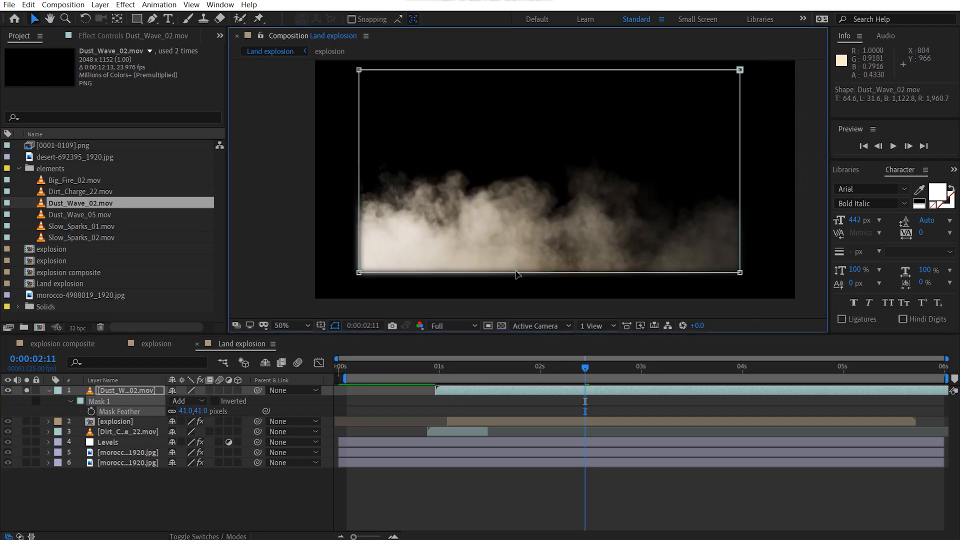
pyautogui.click(516, 273)
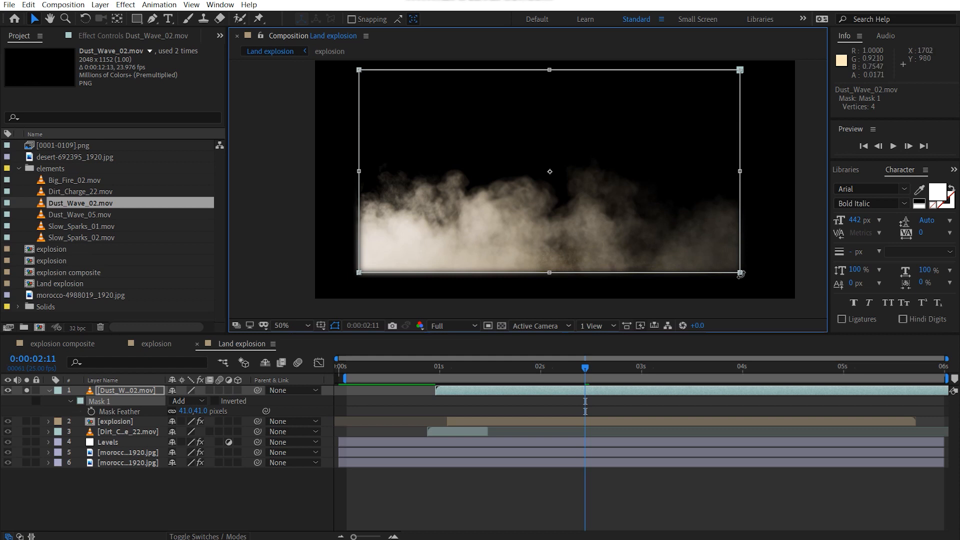
pyautogui.moveTo(736, 271); pyautogui.dragTo(730, 267)
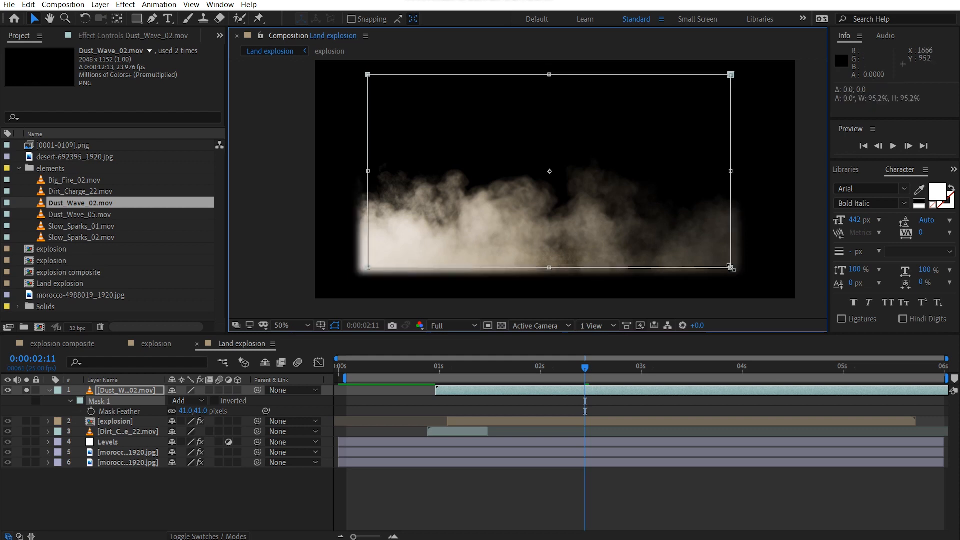
pyautogui.moveTo(207, 414); pyautogui.dragTo(238, 411)
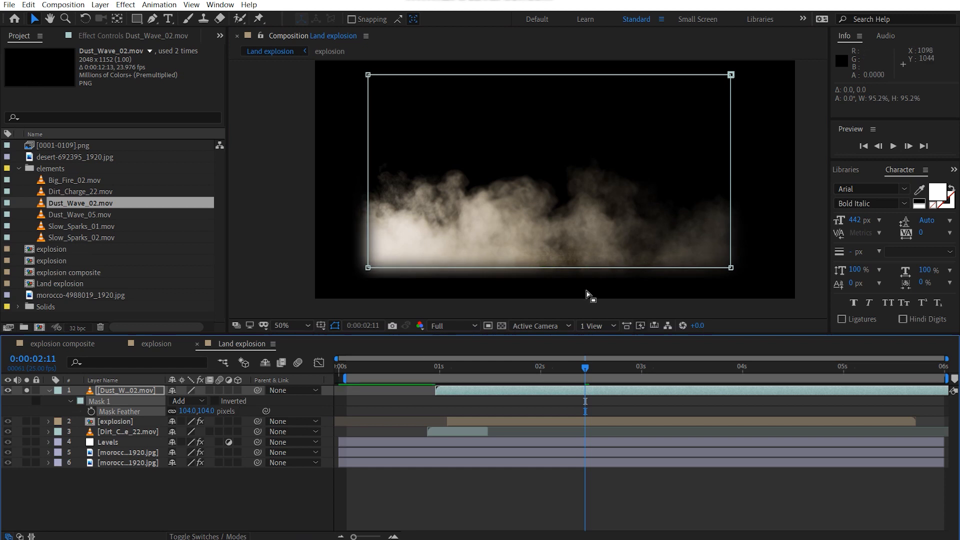
pyautogui.click(798, 240)
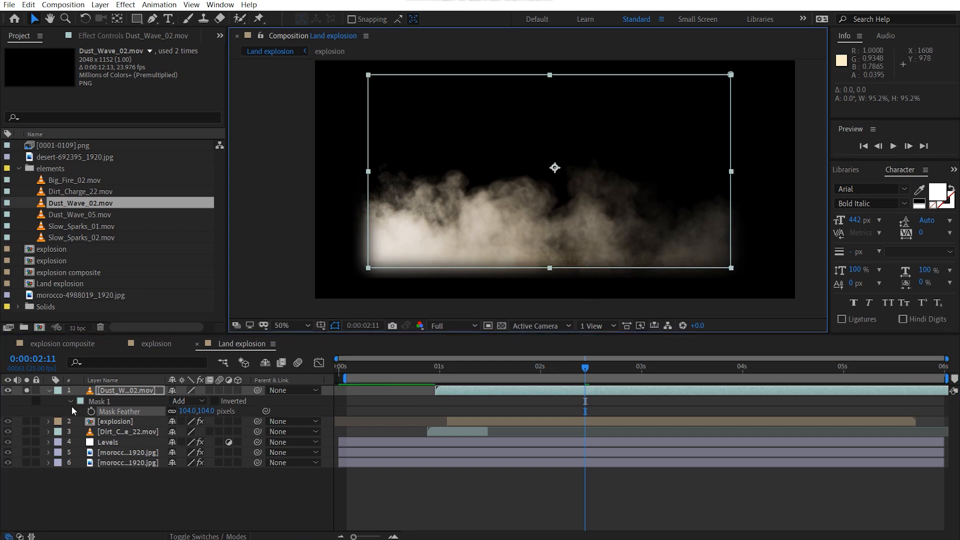
# - Unsolo the dust wave layer and move it to about 968, 586 at the explosion's base, checking 0:00:01:11
pyautogui.click(27, 390)
pyautogui.moveTo(470, 216)
pyautogui.mouseDown()
pyautogui.moveTo(490, 221)
pyautogui.moveTo(466, 222)
pyautogui.moveTo(473, 227)
pyautogui.mouseUp()
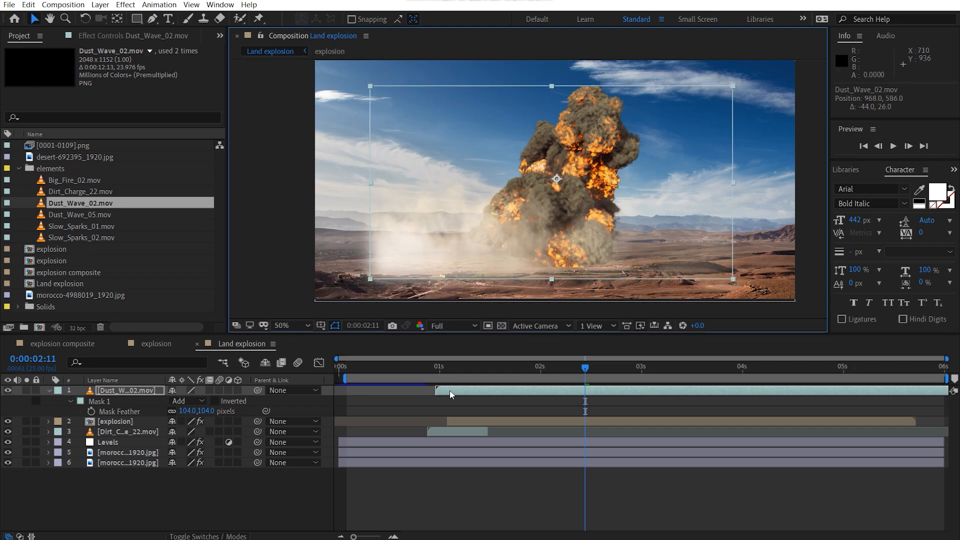
pyautogui.moveTo(419, 365); pyautogui.dragTo(483, 371)
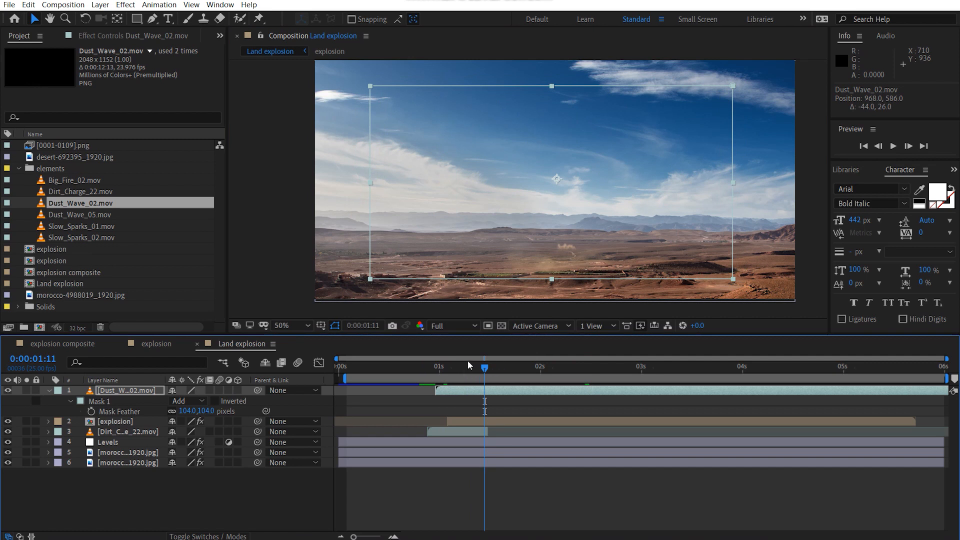
# - Set the preview resolution to Third and move the dust wave layer to about 1006, 534
pyautogui.click(464, 326)
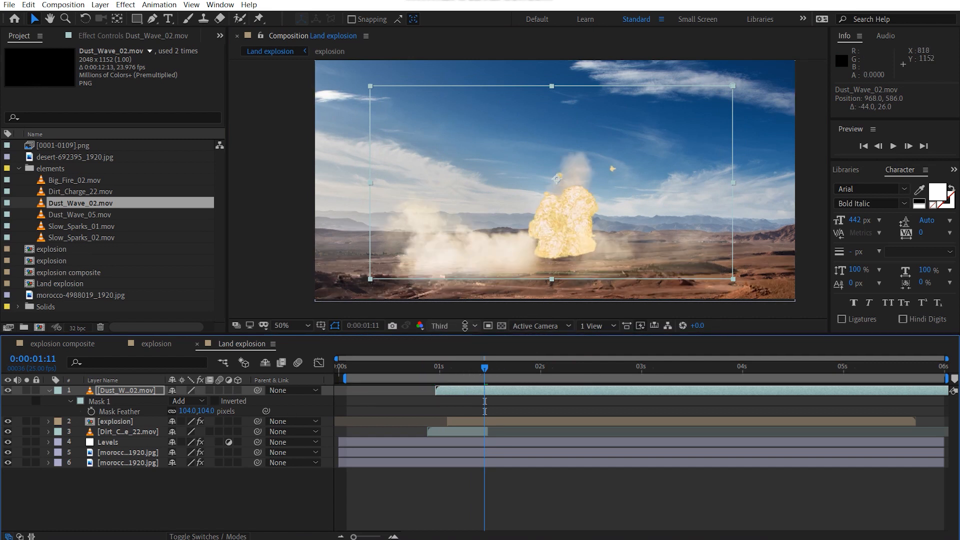
pyautogui.moveTo(530, 239); pyautogui.dragTo(546, 195)
pyautogui.moveTo(435, 361); pyautogui.dragTo(565, 352)
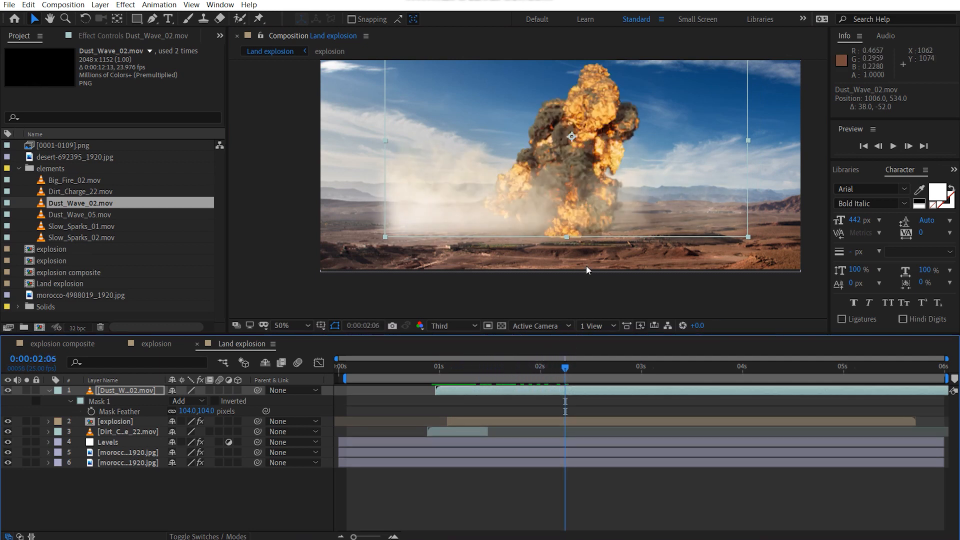
# - Try to raise the explosion layer by 48 pixels to position 960, 492
pyautogui.click(590, 137)
pyautogui.moveTo(590, 137); pyautogui.dragTo(590, 126)
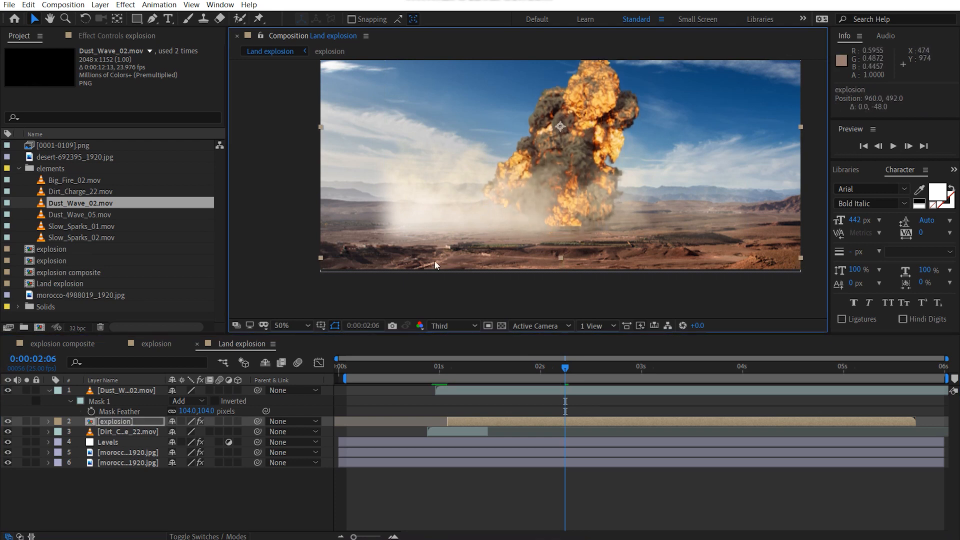
# - Move the dust wave to about 1024, 580, keyframe its position and shift that keyframe to 0:00:00:24
pyautogui.moveTo(434, 365); pyautogui.dragTo(457, 368)
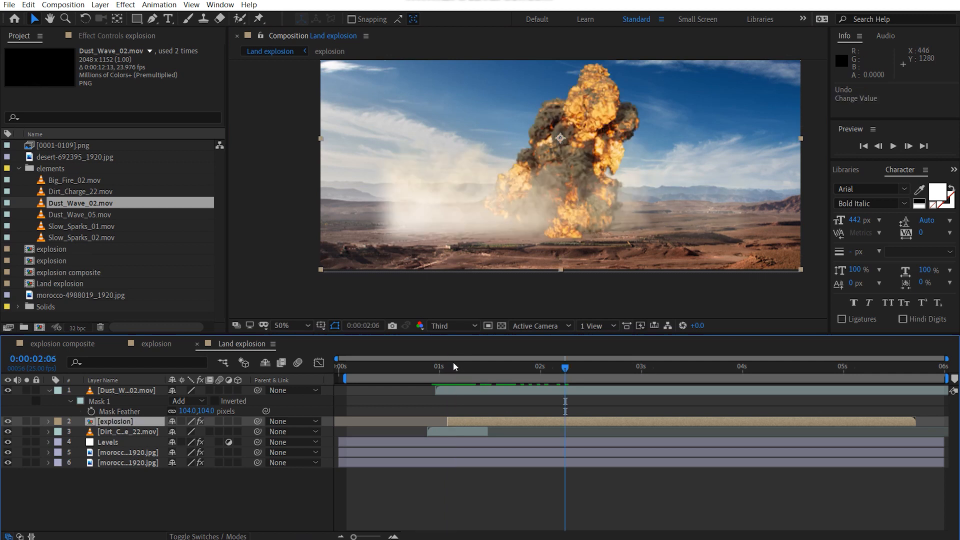
pyautogui.moveTo(552, 239); pyautogui.dragTo(562, 222)
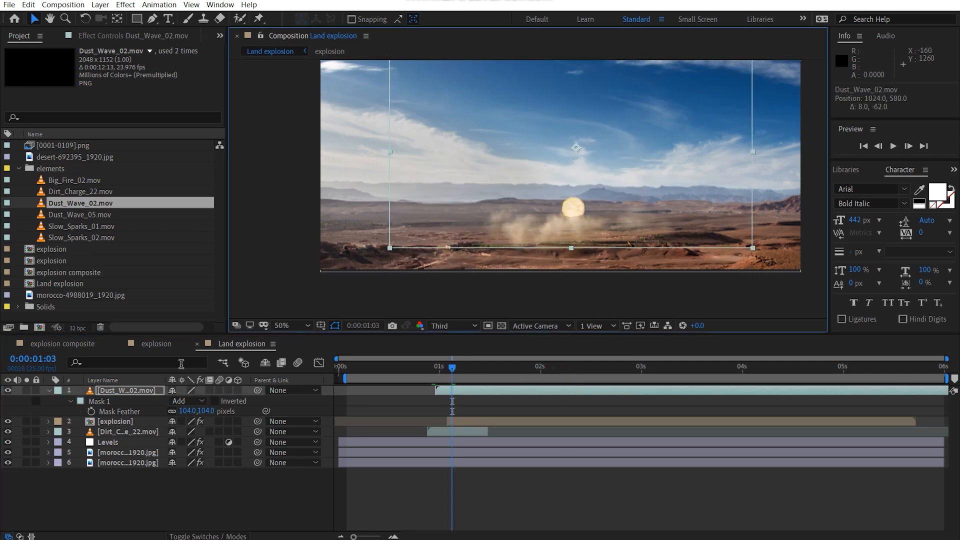
pyautogui.hotkey('alt', 'shift', 'p')
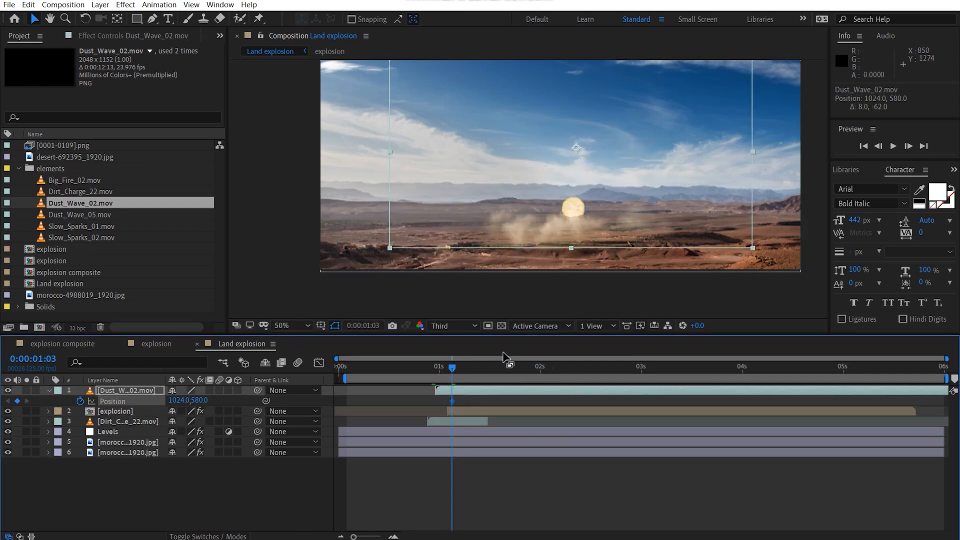
pyautogui.moveTo(454, 400); pyautogui.dragTo(436, 403)
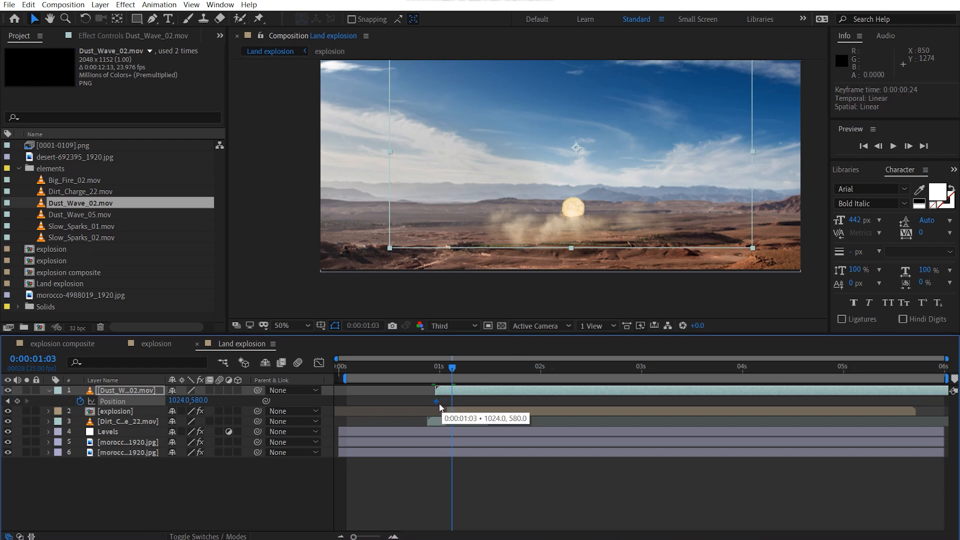
# - Add a position keyframe at 0:00:02:01 that lowers the dust wave to about 1028, 644
pyautogui.click(449, 366)
pyautogui.moveTo(450, 366); pyautogui.dragTo(545, 349)
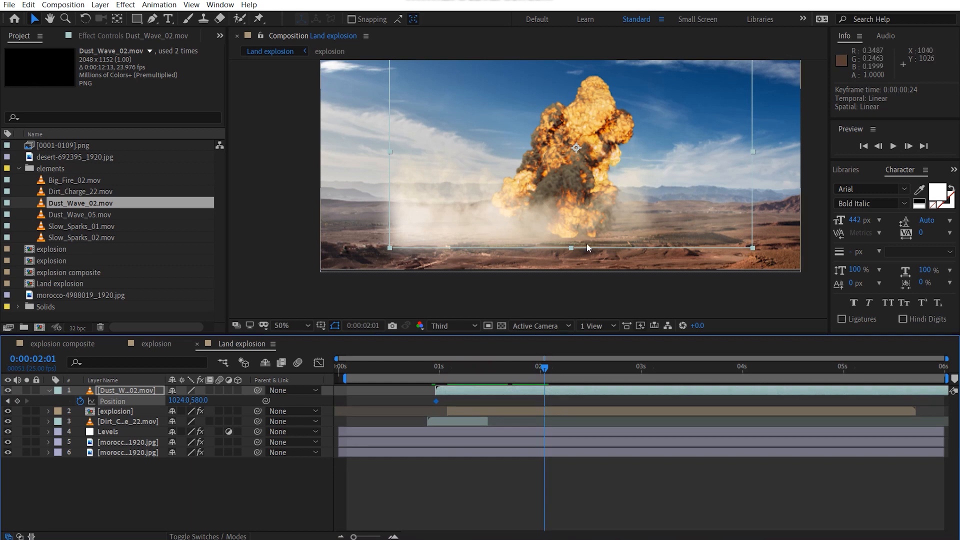
pyautogui.moveTo(603, 198); pyautogui.dragTo(604, 214)
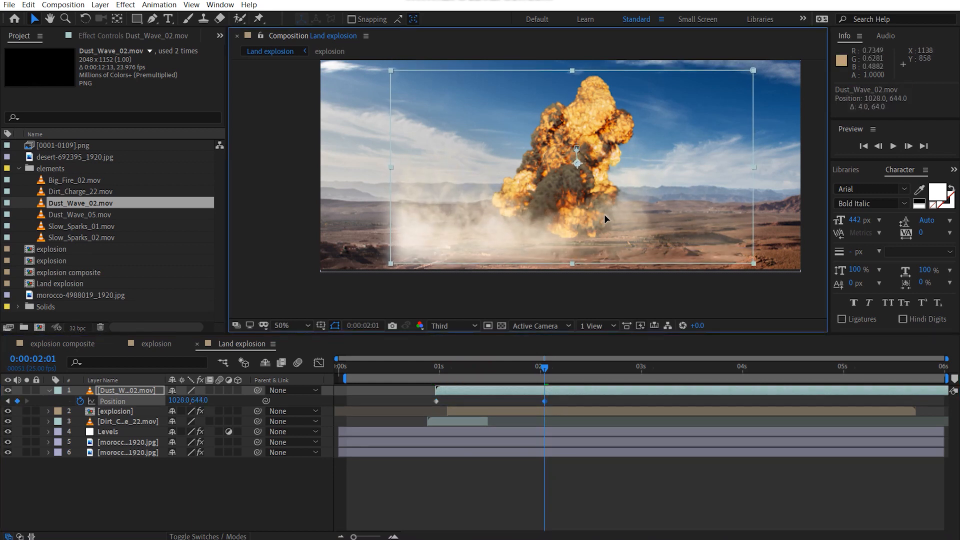
# - Keyframe the dust wave's scale from 79% at 0:00:00:24 to 95% at 0:00:02:00, and raise the layer there to about 1023.9, 569.6
pyautogui.click(439, 369)
pyautogui.press('s')
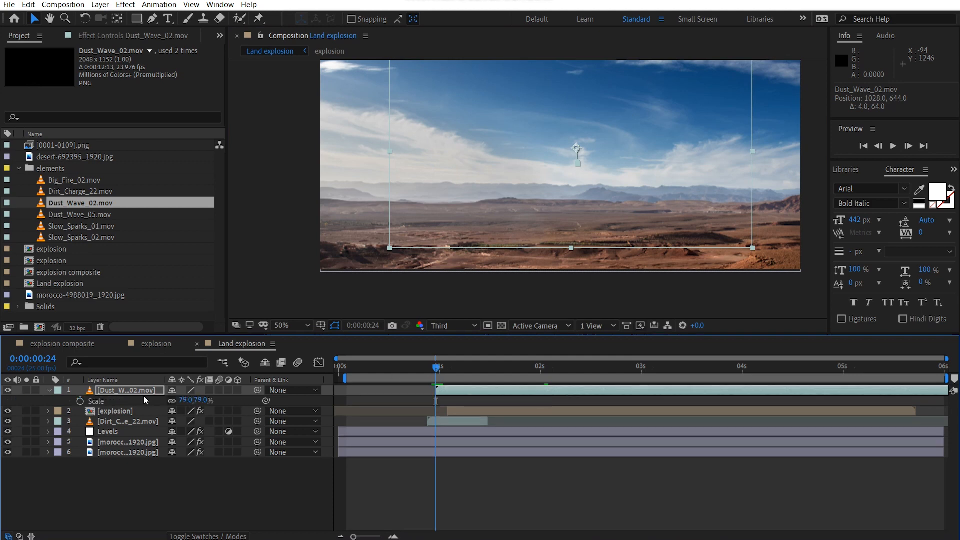
pyautogui.click(79, 402)
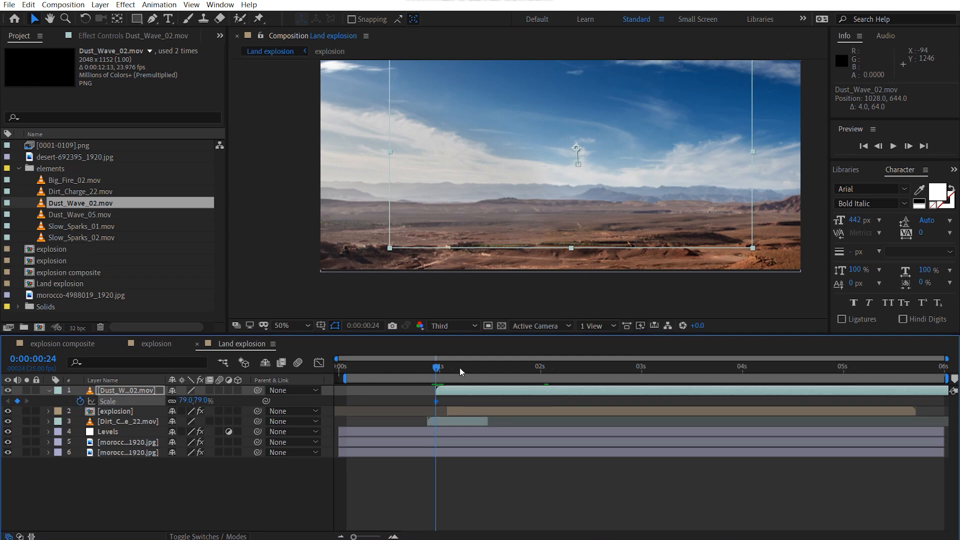
pyautogui.moveTo(460, 367); pyautogui.dragTo(540, 369)
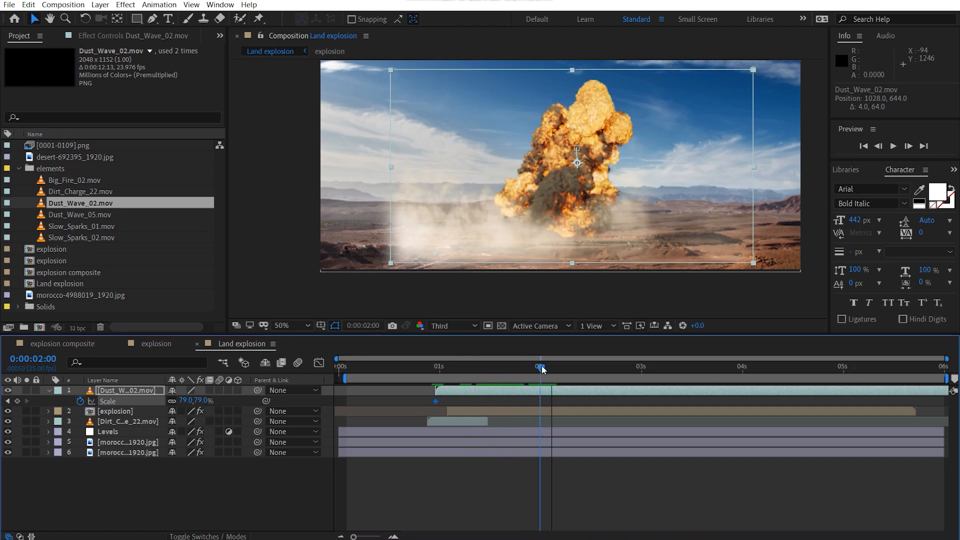
pyautogui.moveTo(203, 402); pyautogui.dragTo(212, 401)
pyautogui.moveTo(520, 227); pyautogui.dragTo(520, 209)
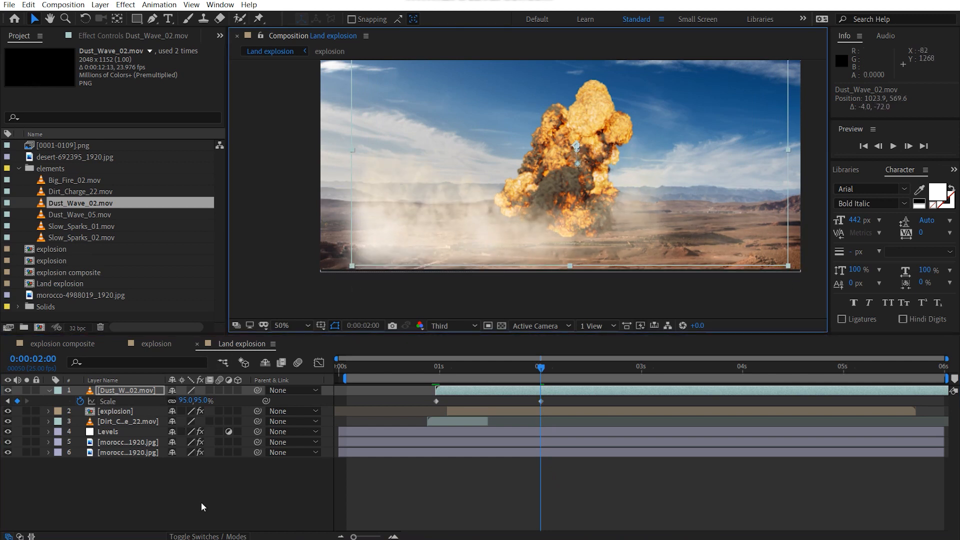
# - Show the layers' blending mode columns and duplicate the Dust_Wave_02.mov layer
pyautogui.click(210, 536)
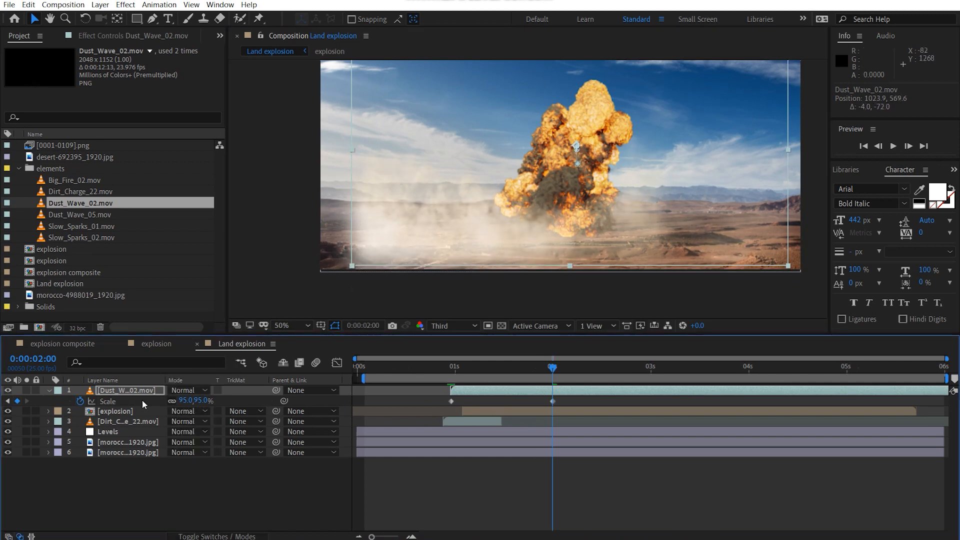
pyautogui.click(122, 391)
pyautogui.hotkey('ctrl', 'd')
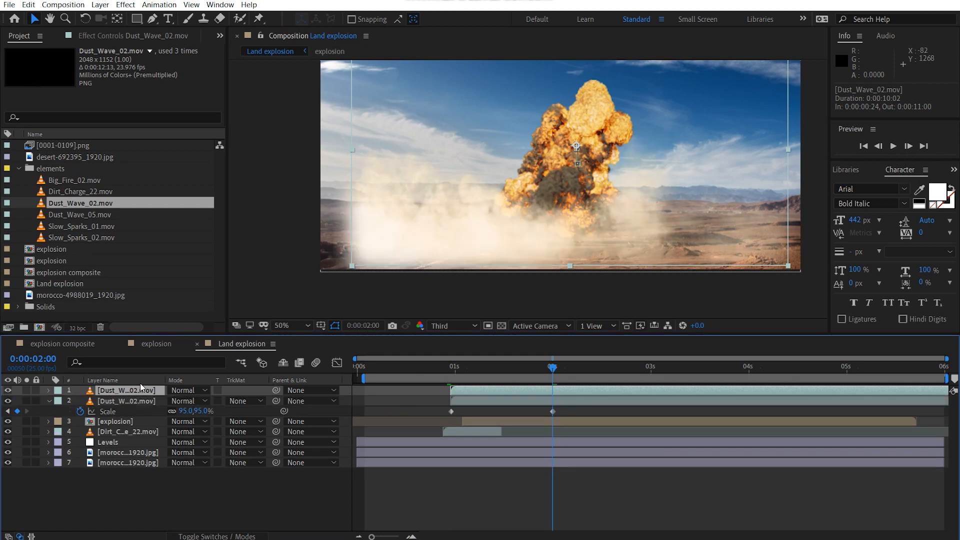
# - Try to mirror the duplicated dust wave horizontally by pulling one side edge across the frame
pyautogui.moveTo(352, 152); pyautogui.dragTo(708, 150)
pyautogui.hotkey('ctrl', 'z')
# - Hide the mask outlines, mirror the upper dust wave layer horizontally and move it to about 883.9, 565.6
pyautogui.click(131, 401)
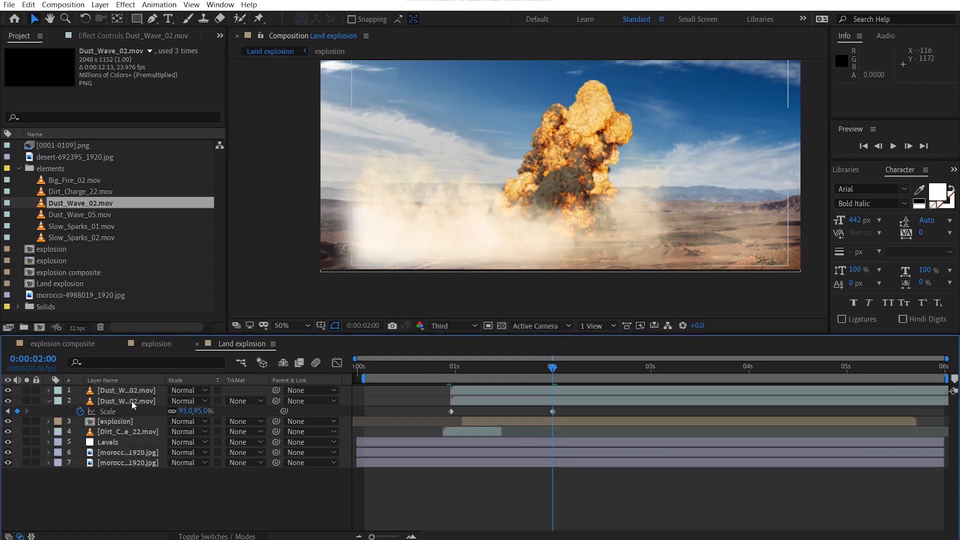
pyautogui.click(130, 390)
pyautogui.click(334, 327)
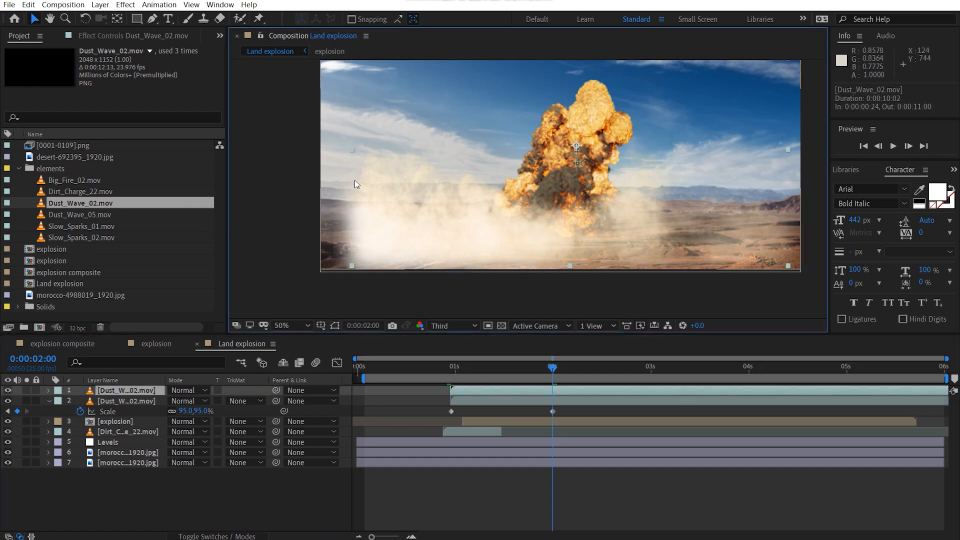
pyautogui.moveTo(356, 150); pyautogui.dragTo(832, 151)
pyautogui.moveTo(775, 178); pyautogui.dragTo(740, 177)
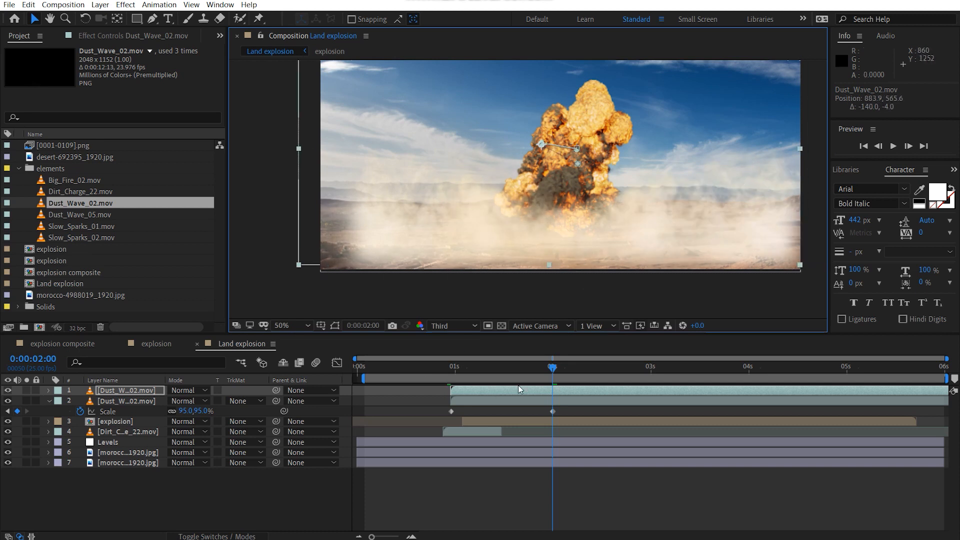
# - Slow down the mirrored dust wave layer with a larger Time Stretch factor
pyautogui.rightClick(133, 400)
pyautogui.moveTo(181, 148)
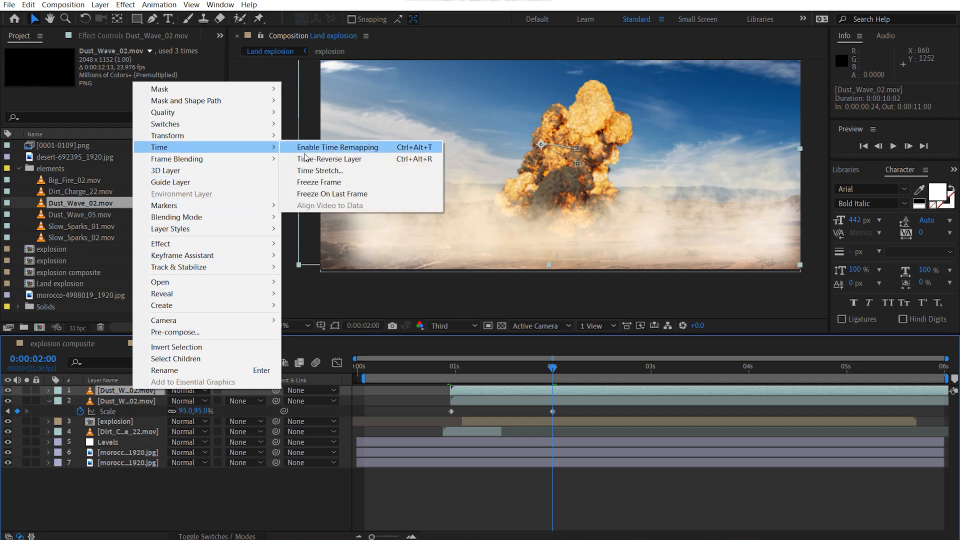
pyautogui.click(305, 169)
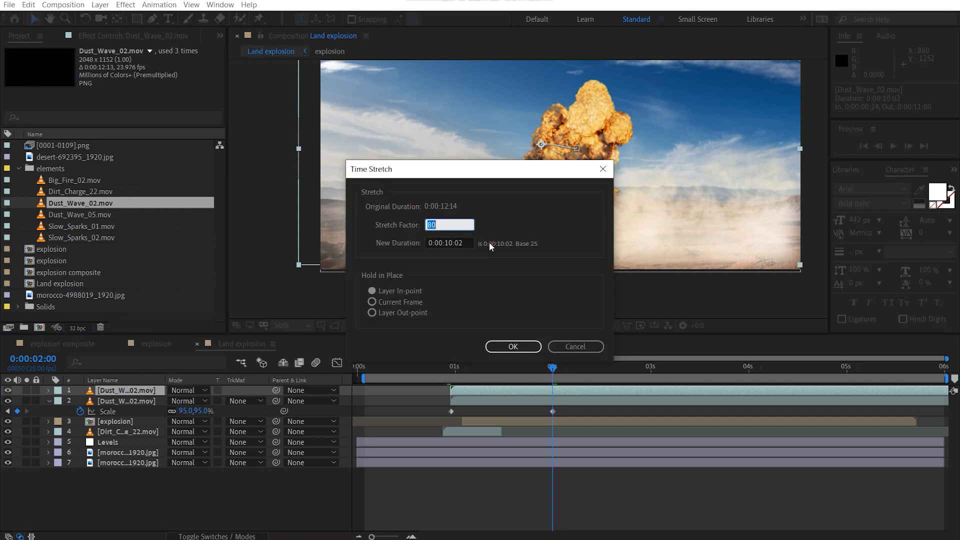
pyautogui.write('150')
pyautogui.press('Return')
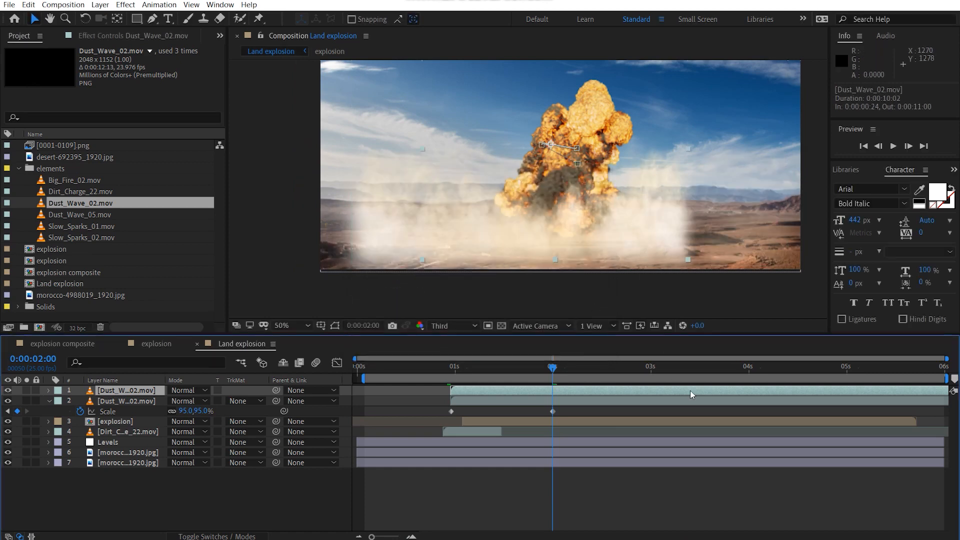
# - Trim 18 frames off the start of the mirrored dust wave layer and slide it to begin at 0:00:01:01
pyautogui.moveTo(687, 391); pyautogui.dragTo(722, 390)
pyautogui.moveTo(484, 388); pyautogui.dragTo(554, 390)
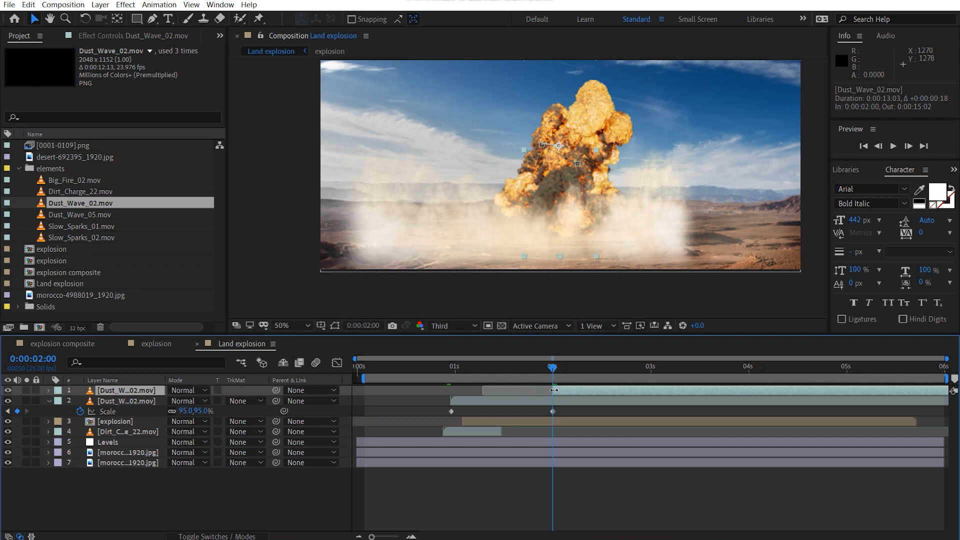
pyautogui.moveTo(623, 391); pyautogui.dragTo(527, 394)
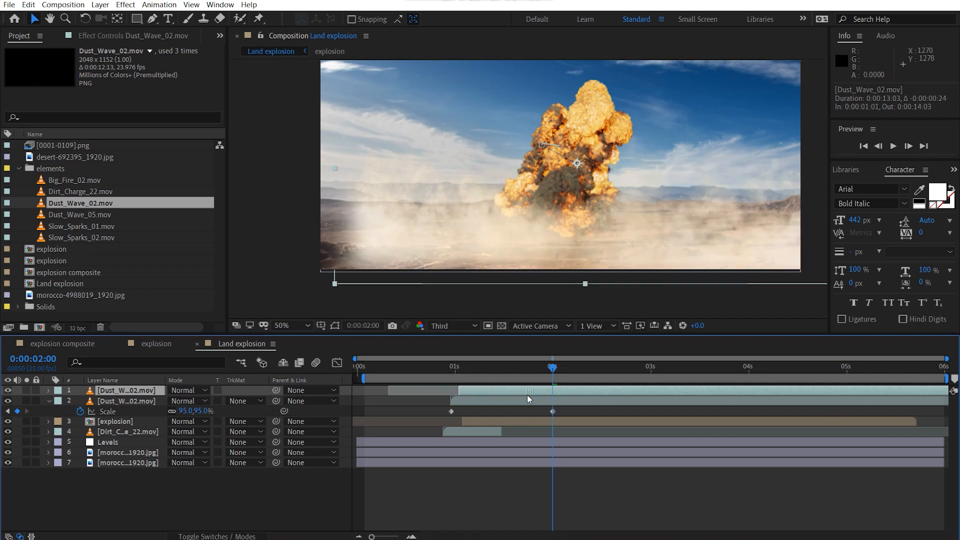
# - Try to reposition the upper dust wave layer to about 1063.9, 501.6 at 0:00:03:15
pyautogui.moveTo(607, 242); pyautogui.dragTo(583, 224)
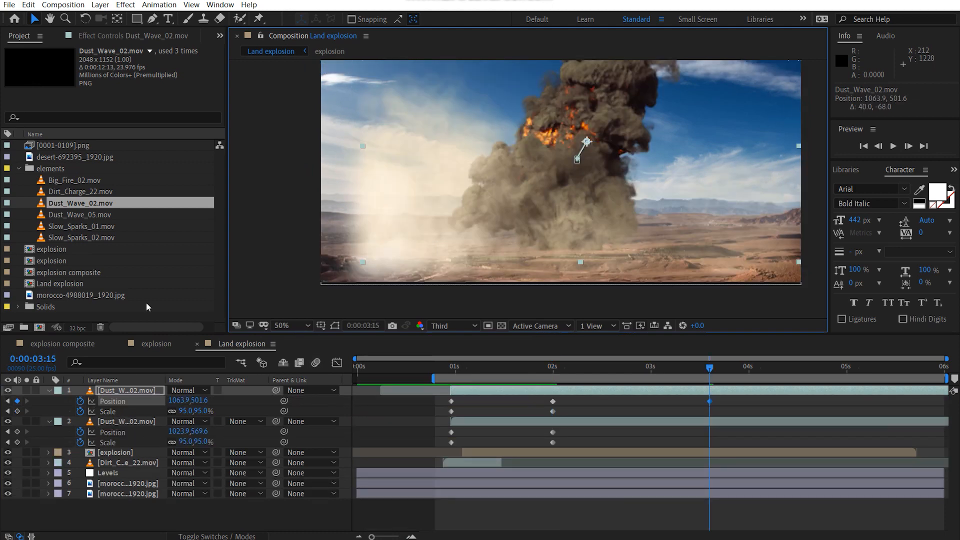
pyautogui.click(142, 36)
pyautogui.hotkey('ctrl', 'z')
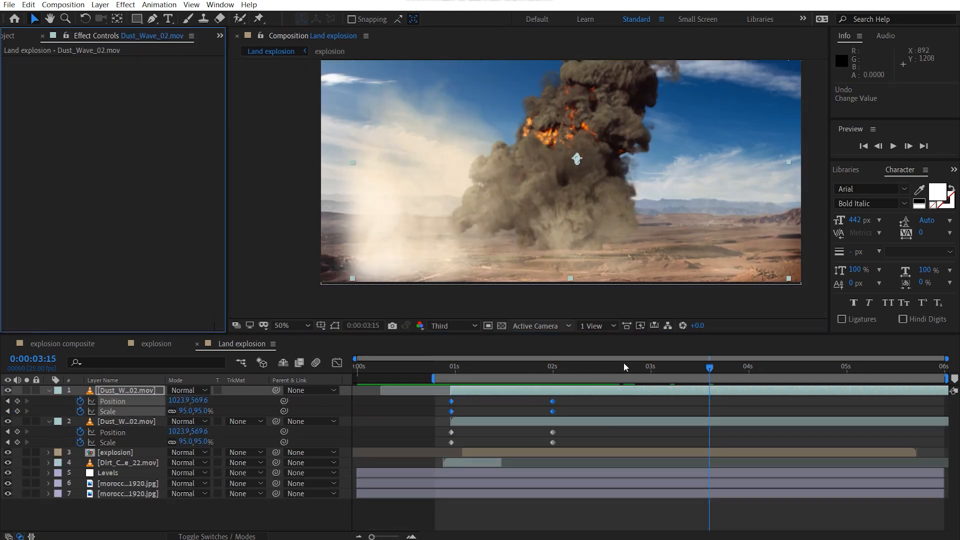
# - Select the lower dust wave layer and hide the upper dust wave layer
pyautogui.click(611, 430)
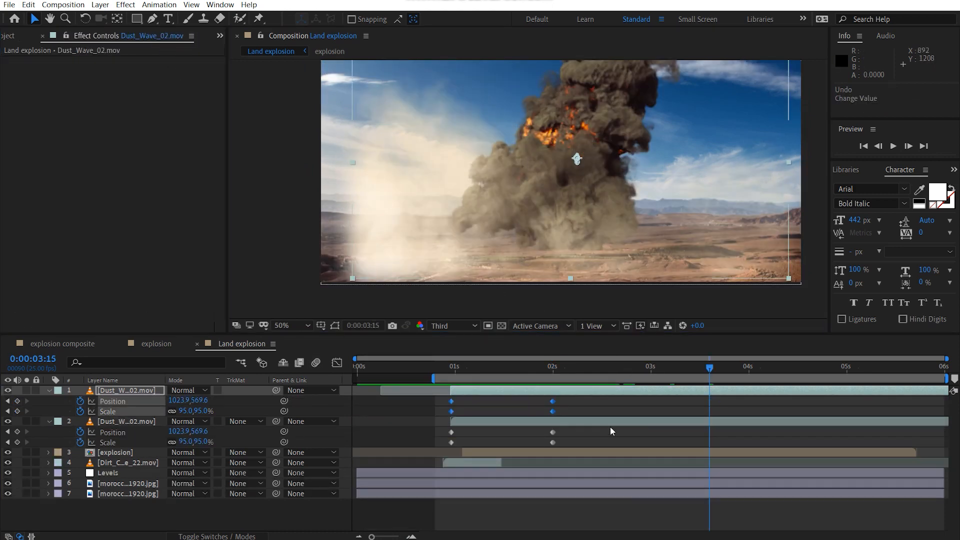
pyautogui.click(128, 421)
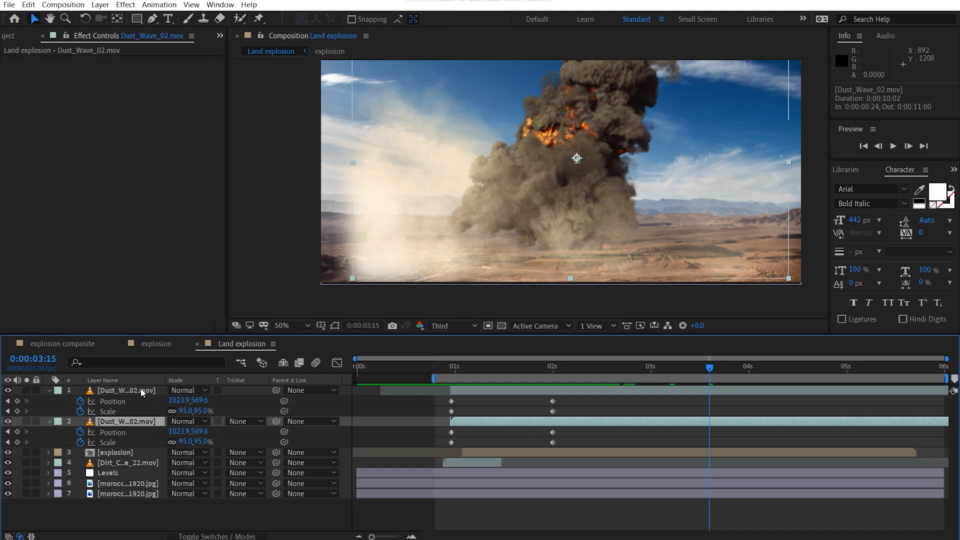
pyautogui.click(8, 390)
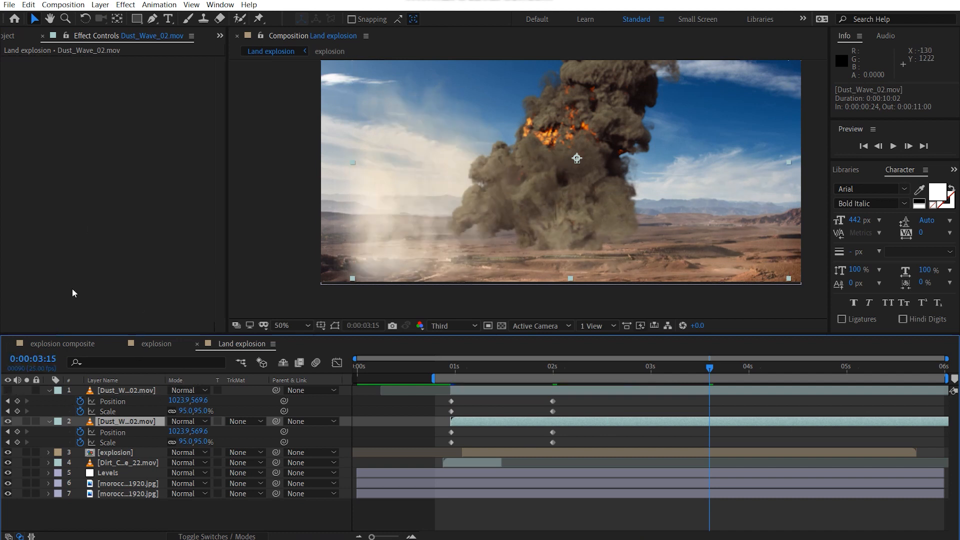
# - Apply the Tint effect to the lower dust wave layer and sample its Map White To colour from the desert ground
pyautogui.click(94, 219)
pyautogui.hotkey('ctrl', 'space')
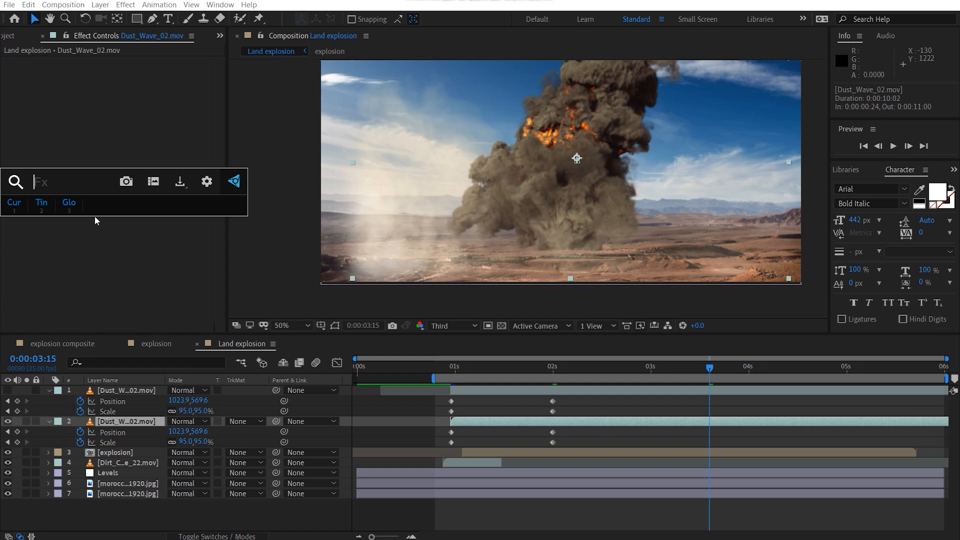
pyautogui.click(46, 204)
pyautogui.click(145, 82)
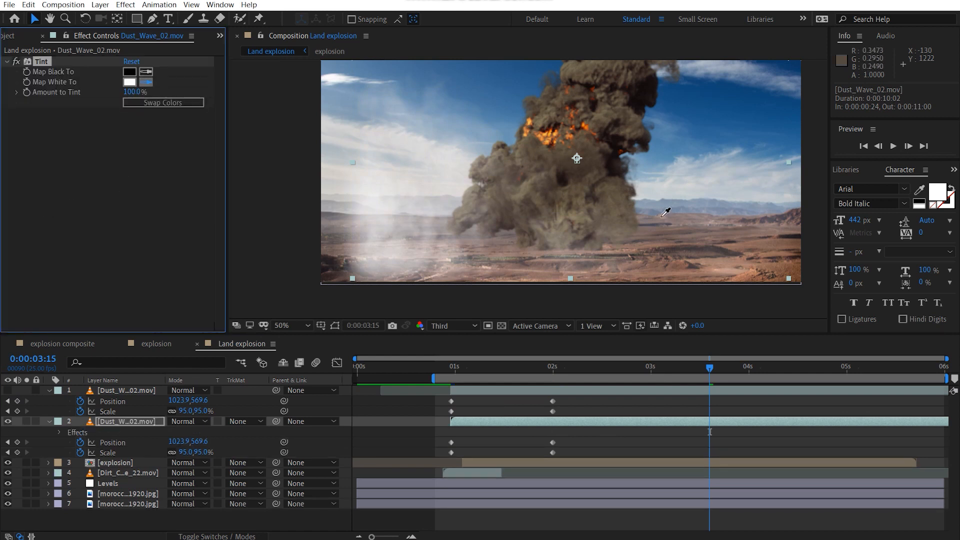
pyautogui.click(758, 238)
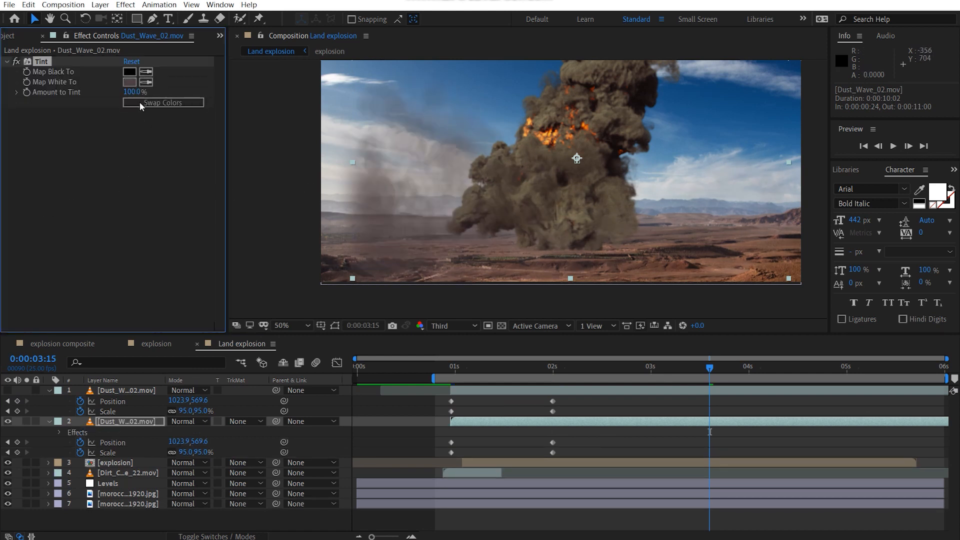
# - Adjust the tint's Map White To colour to grey-brown 746D63 and set Amount to Tint to 42%
pyautogui.moveTo(131, 92); pyautogui.dragTo(109, 92)
pyautogui.click(130, 82)
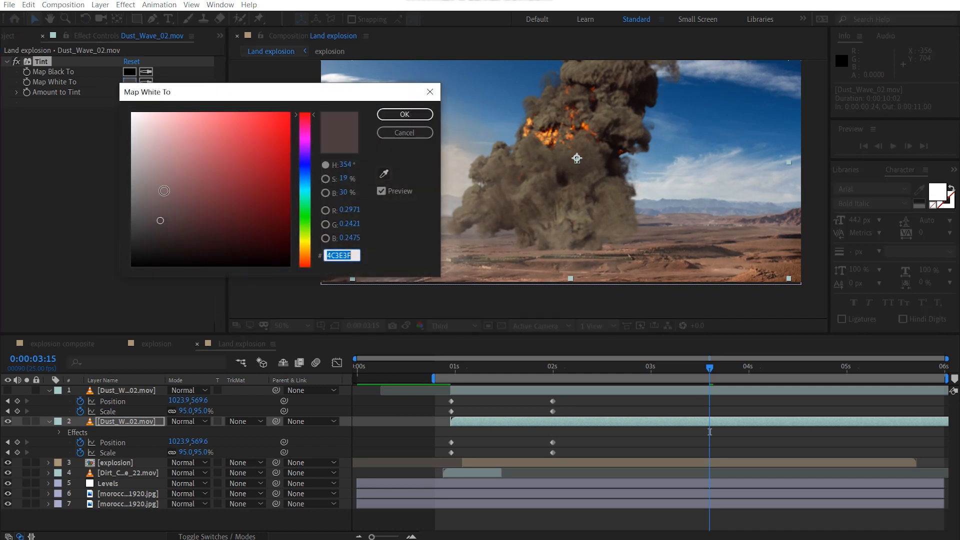
pyautogui.moveTo(165, 191)
pyautogui.mouseDown()
pyautogui.moveTo(157, 208)
pyautogui.moveTo(154, 196)
pyautogui.mouseUp()
pyautogui.moveTo(305, 248); pyautogui.dragTo(306, 251)
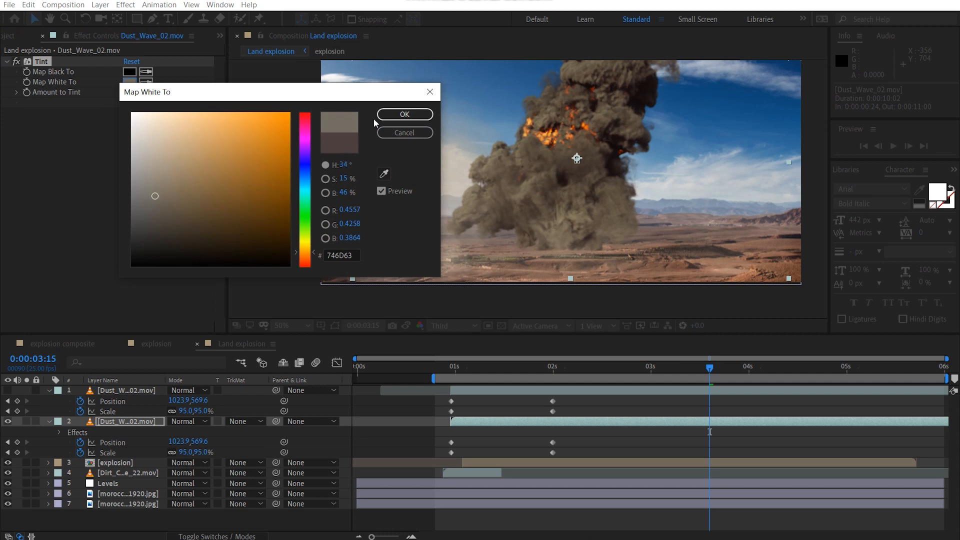
pyautogui.click(387, 115)
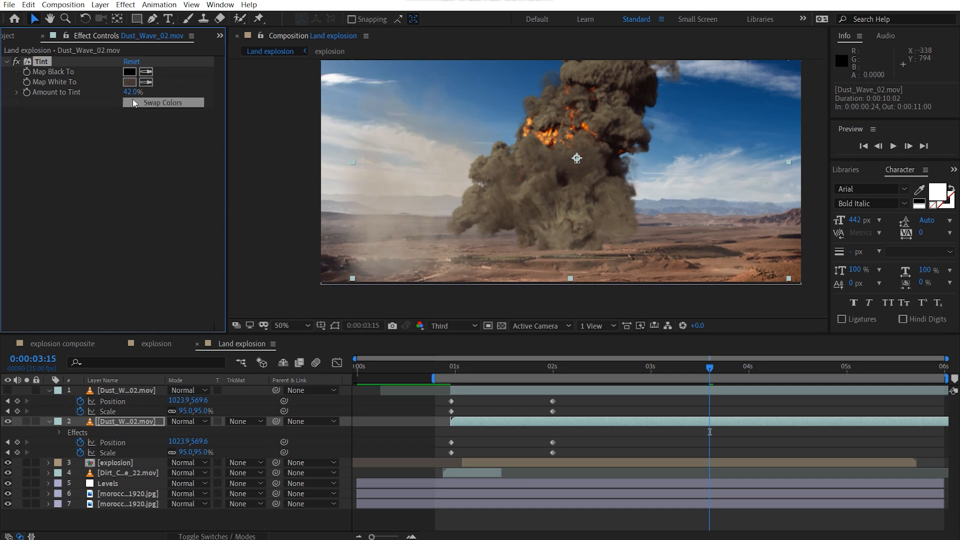
pyautogui.moveTo(135, 92)
pyautogui.mouseDown()
pyautogui.moveTo(160, 92)
pyautogui.moveTo(131, 92)
pyautogui.mouseUp()
# - Add a Curves effect to the lower dust wave layer and raise the Alpha channel curve slightly in its lower midtones
pyautogui.click(58, 163)
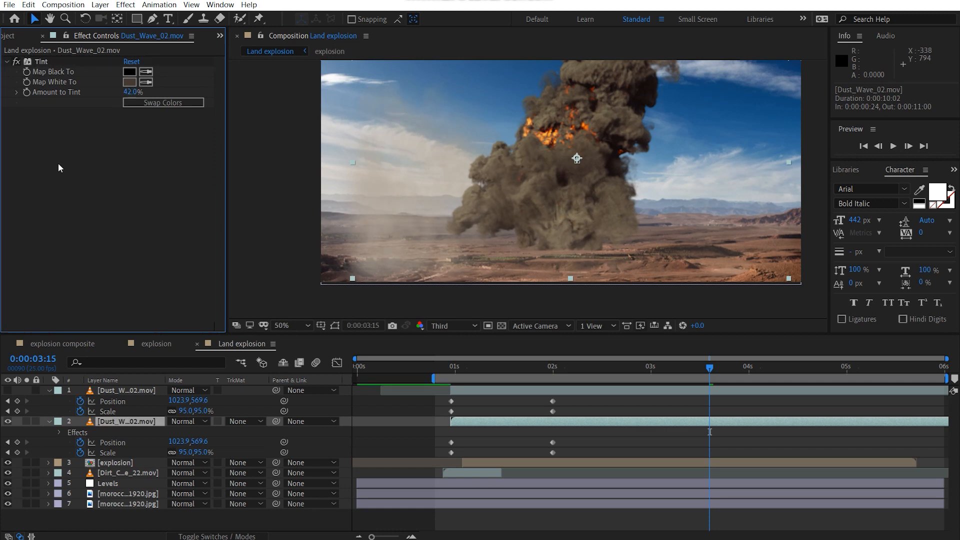
pyautogui.hotkey('ctrl', 'space')
pyautogui.write('cur')
pyautogui.press('Return')
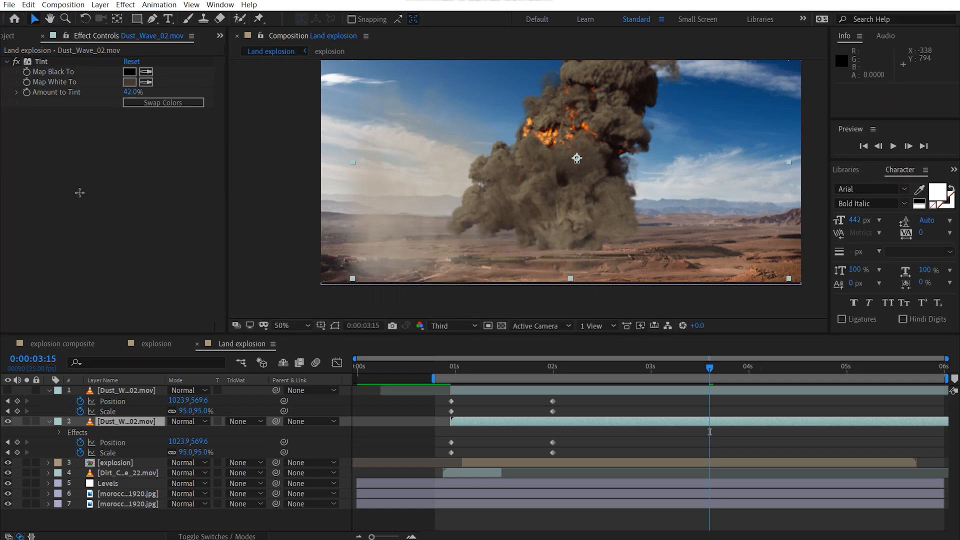
pyautogui.click(159, 102)
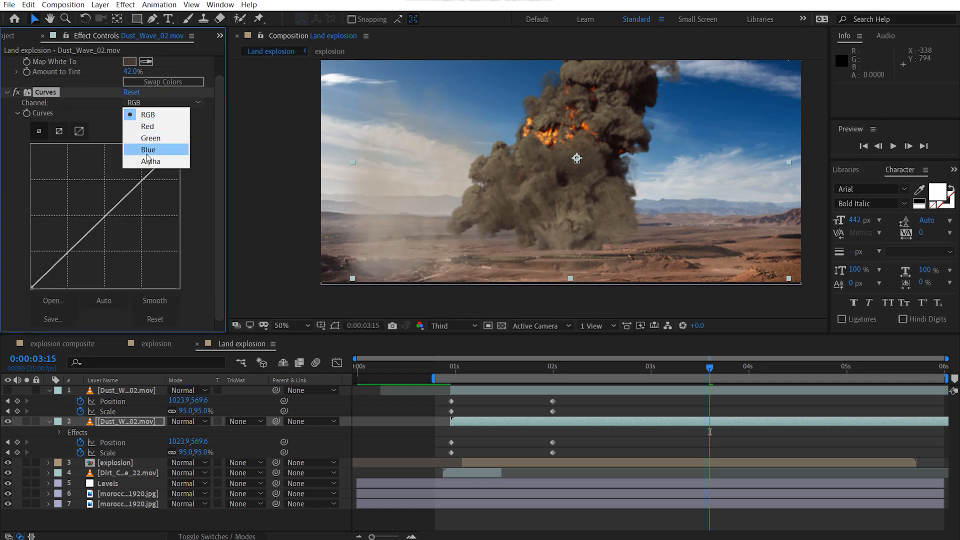
pyautogui.click(150, 169)
pyautogui.moveTo(101, 226)
pyautogui.mouseDown()
pyautogui.moveTo(79, 217)
pyautogui.moveTo(86, 220)
pyautogui.mouseUp()
# - Show the upper dust wave layer again and copy the lower layer's Tint and Curves effects onto it
pyautogui.scroll(1, 47, 58)
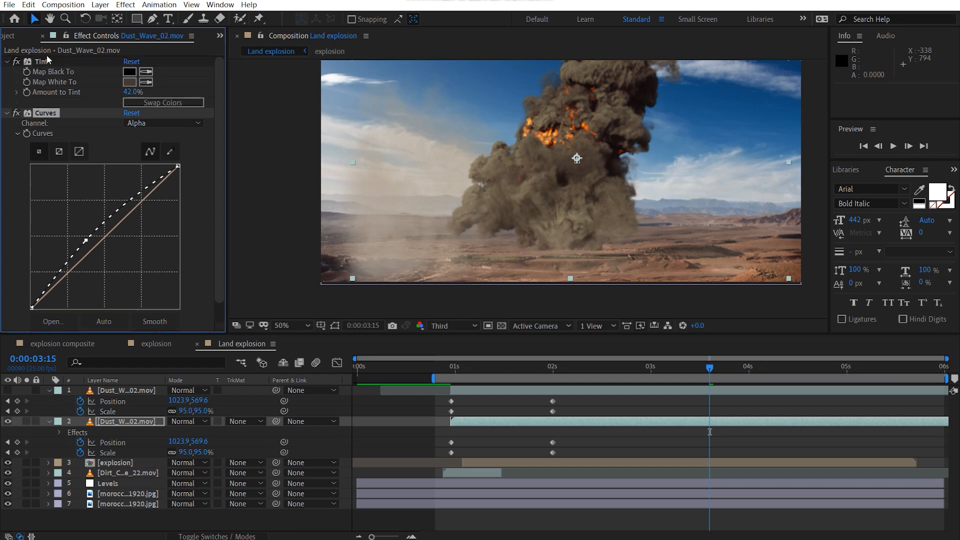
pyautogui.click(136, 392)
pyautogui.click(8, 390)
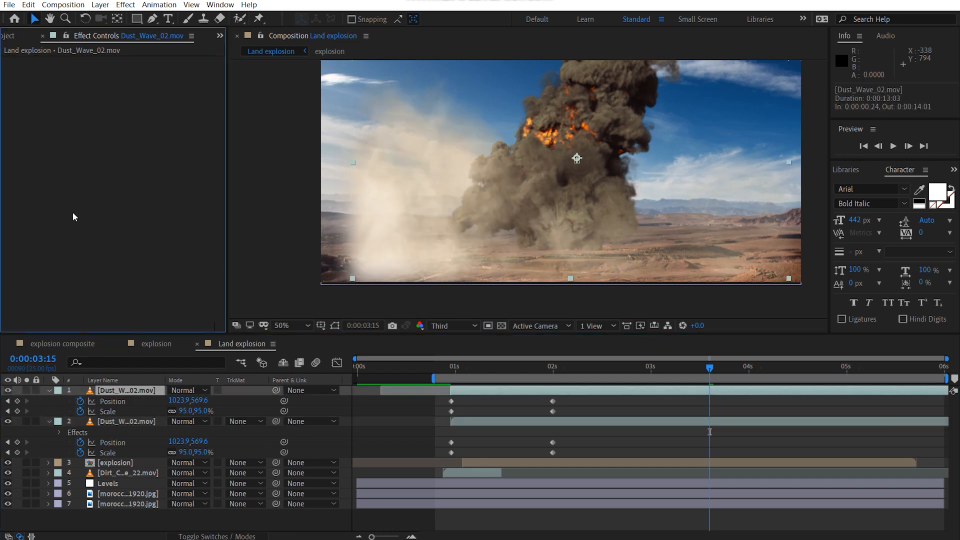
pyautogui.hotkey('ctrl', 'v')
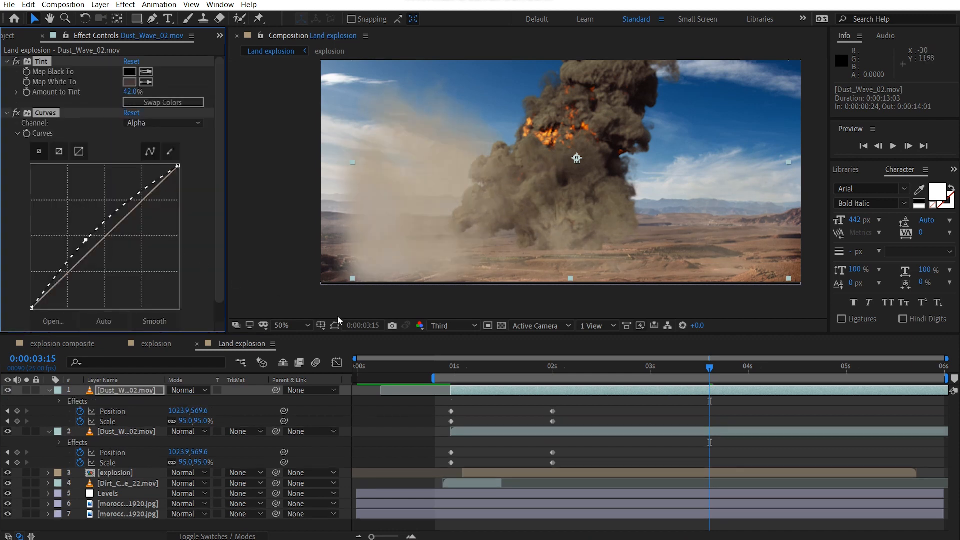
# - Mirror the upper dust wave layer horizontally to a scale of about -99.7, 95% and move it to about 981.9, 513.6
pyautogui.click(124, 388)
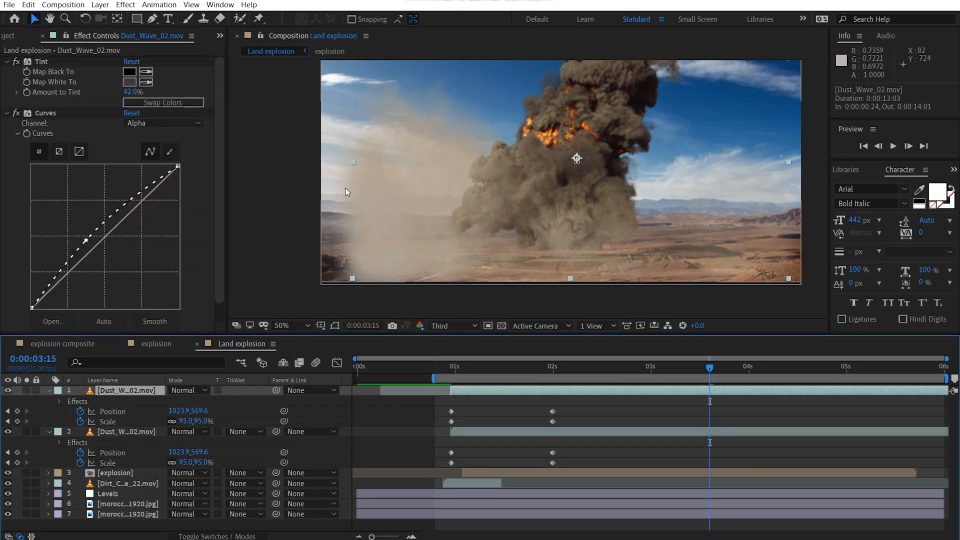
pyautogui.moveTo(352, 163); pyautogui.dragTo(812, 167)
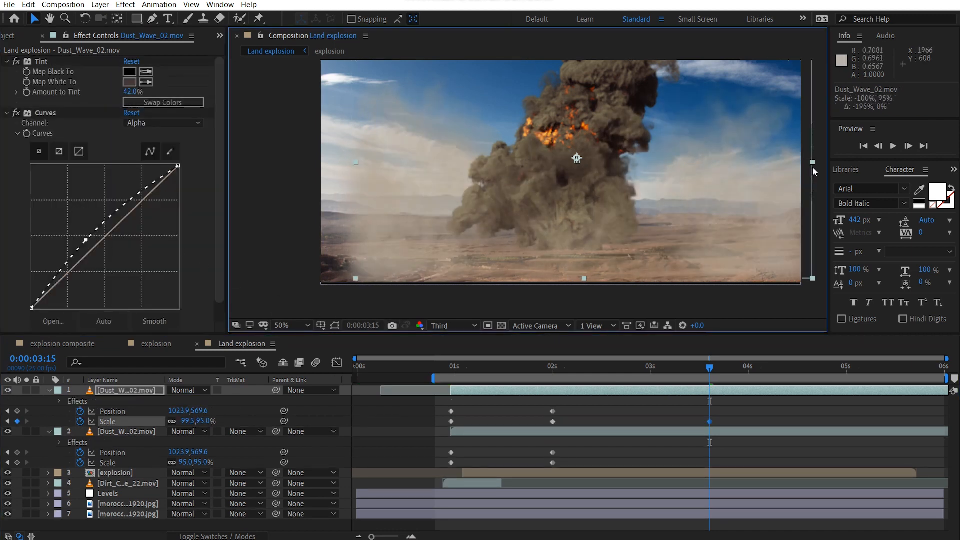
pyautogui.moveTo(709, 196); pyautogui.dragTo(698, 183)
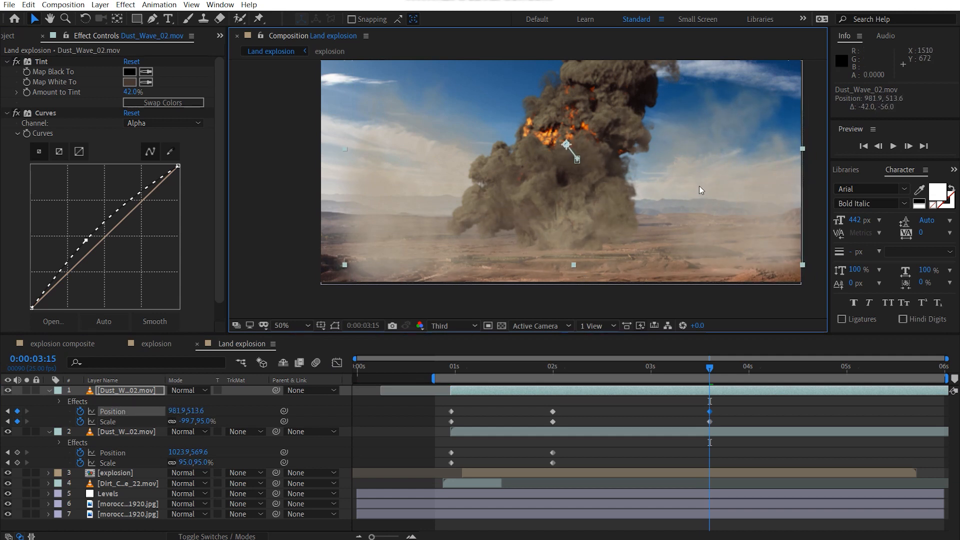
# - Delete the upper dust wave's Position and Scale keyframes near one and two seconds and preview the composite from 0:00:00:23
pyautogui.moveTo(442, 401); pyautogui.dragTo(579, 423)
pyautogui.press('Delete')
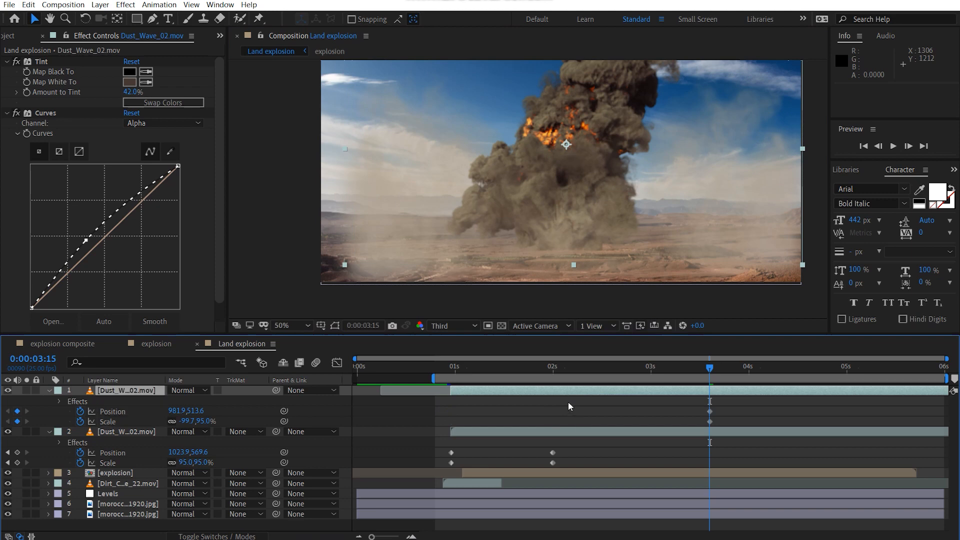
pyautogui.moveTo(457, 369); pyautogui.dragTo(446, 370)
pyautogui.press('space')
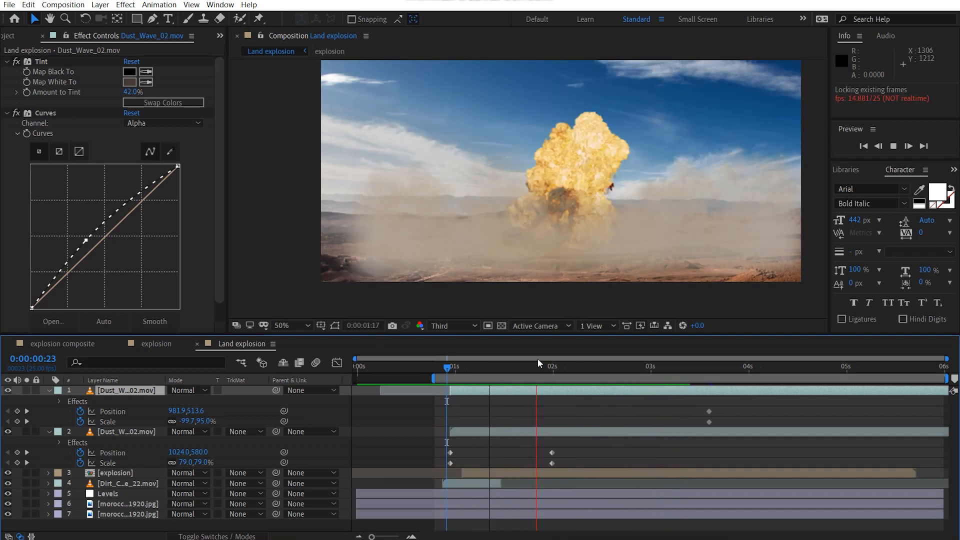
# - Set the opacity of both dust wave layers to 75%, viewing the frame at 0:00:01:01
pyautogui.click(458, 371)
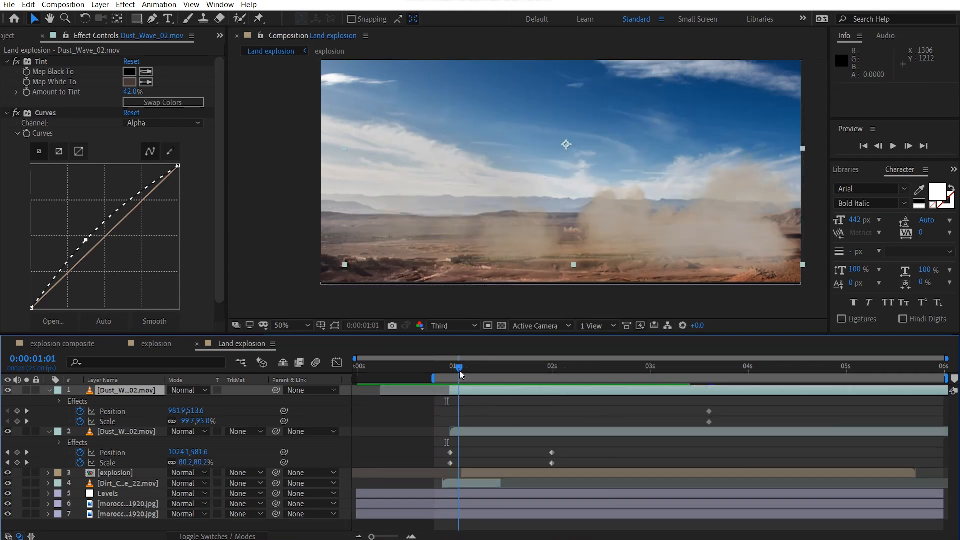
pyautogui.keyDown('ctrl'); pyautogui.click(146, 428); pyautogui.keyUp('ctrl')
pyautogui.press('t')
pyautogui.click(177, 400)
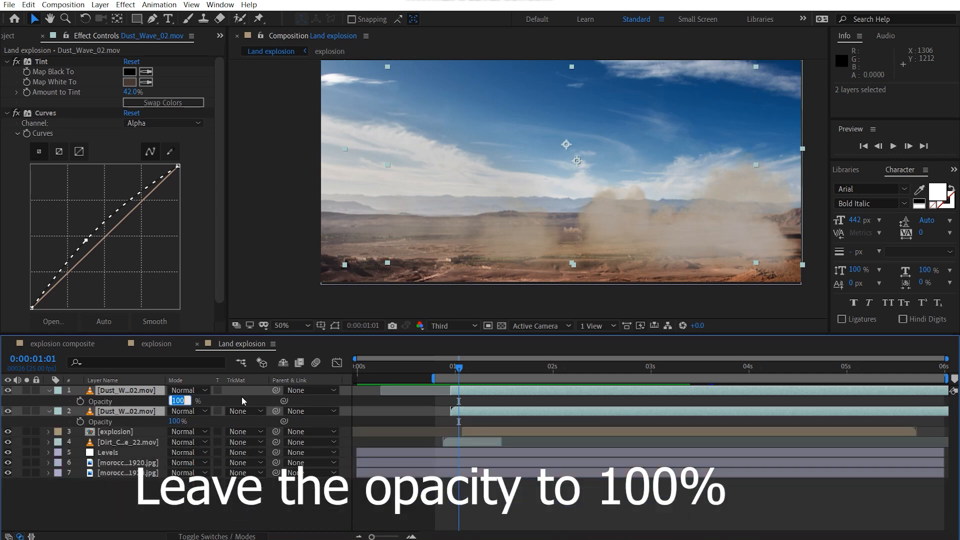
pyautogui.write('75')
pyautogui.press('Return')
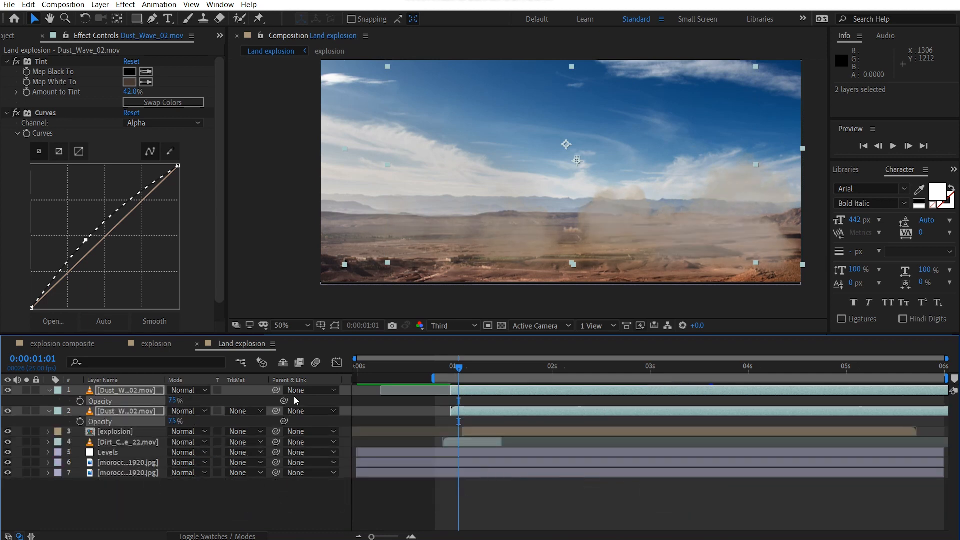
# - Try the Screen blending mode on both dust wave layers
pyautogui.click(188, 390)
pyautogui.click(271, 218)
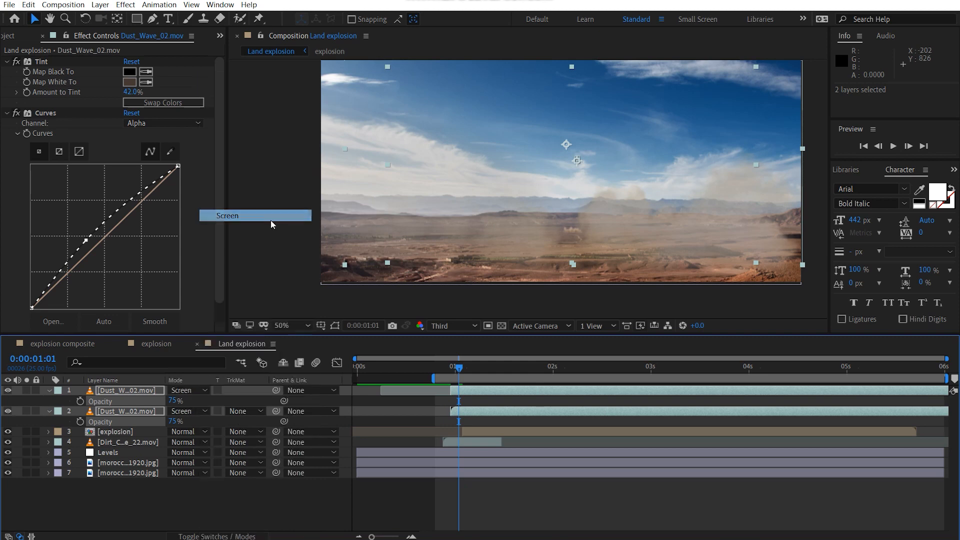
pyautogui.hotkey('ctrl', 'z')
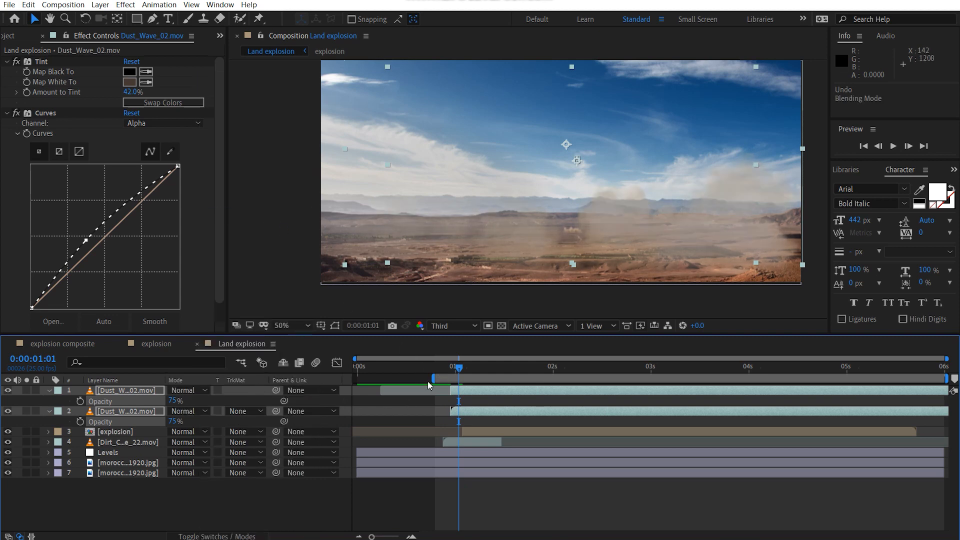